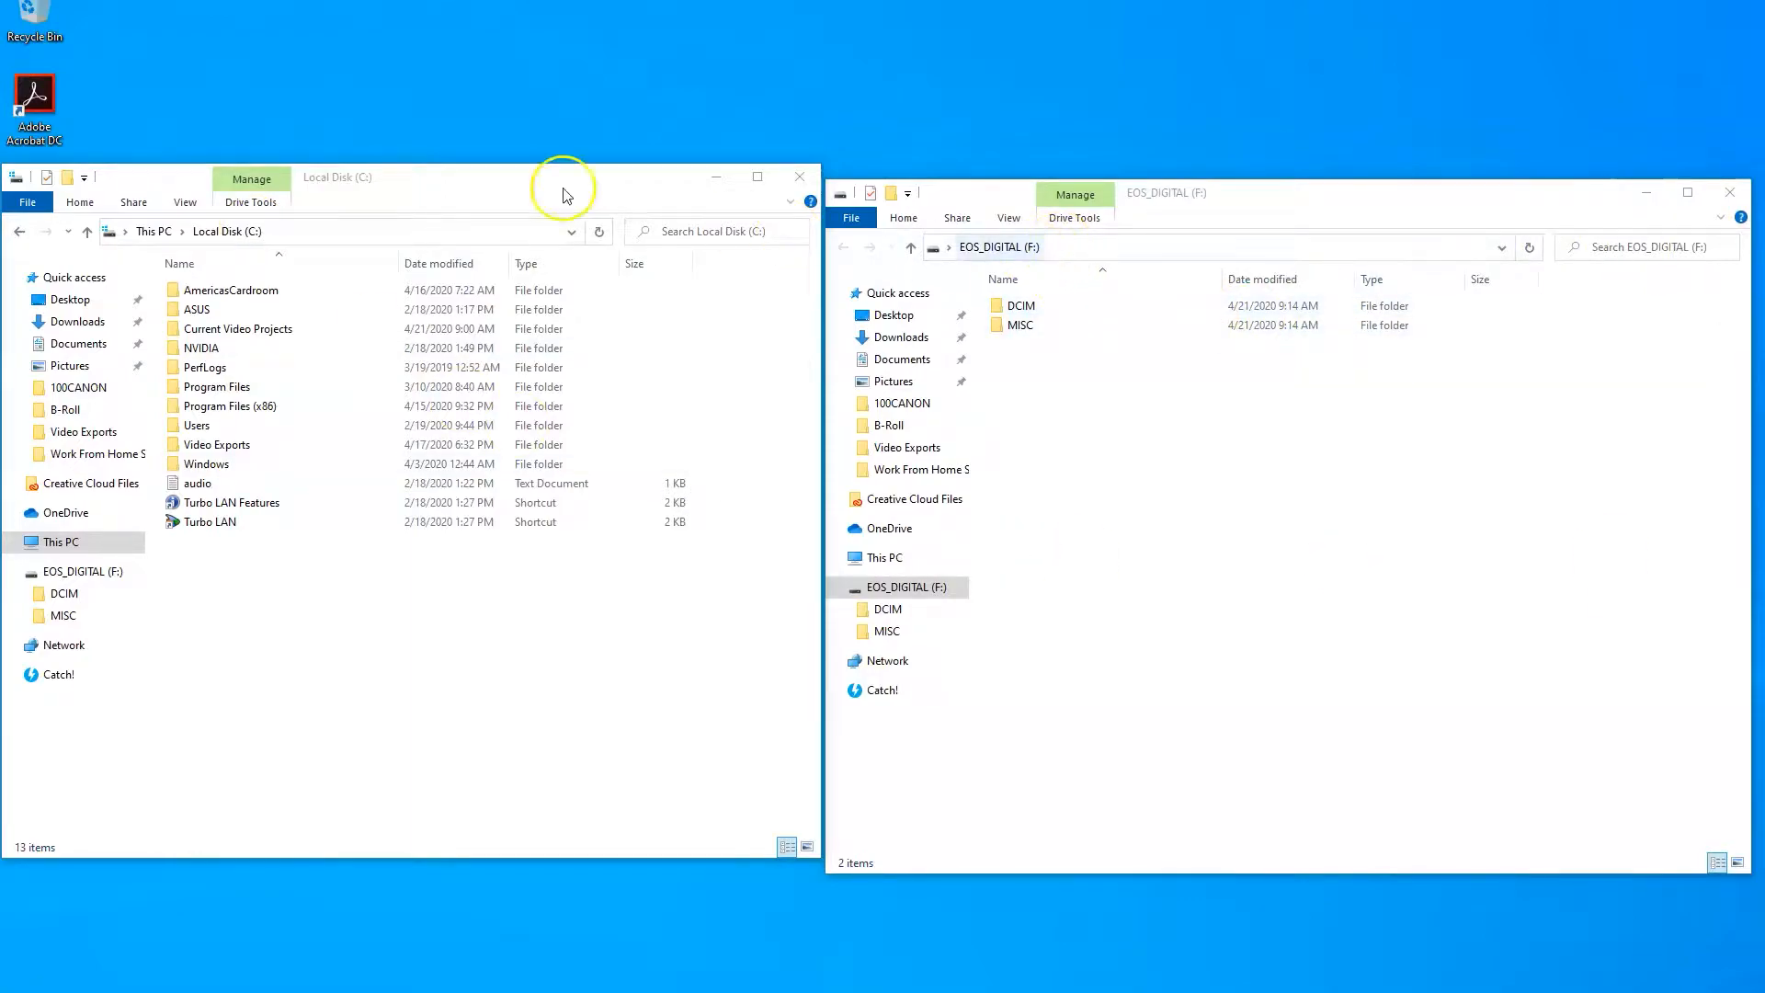
- Create a folder named YouTube at the root of the local C: drive
right_click(258, 593)
mouse_move(325, 771)
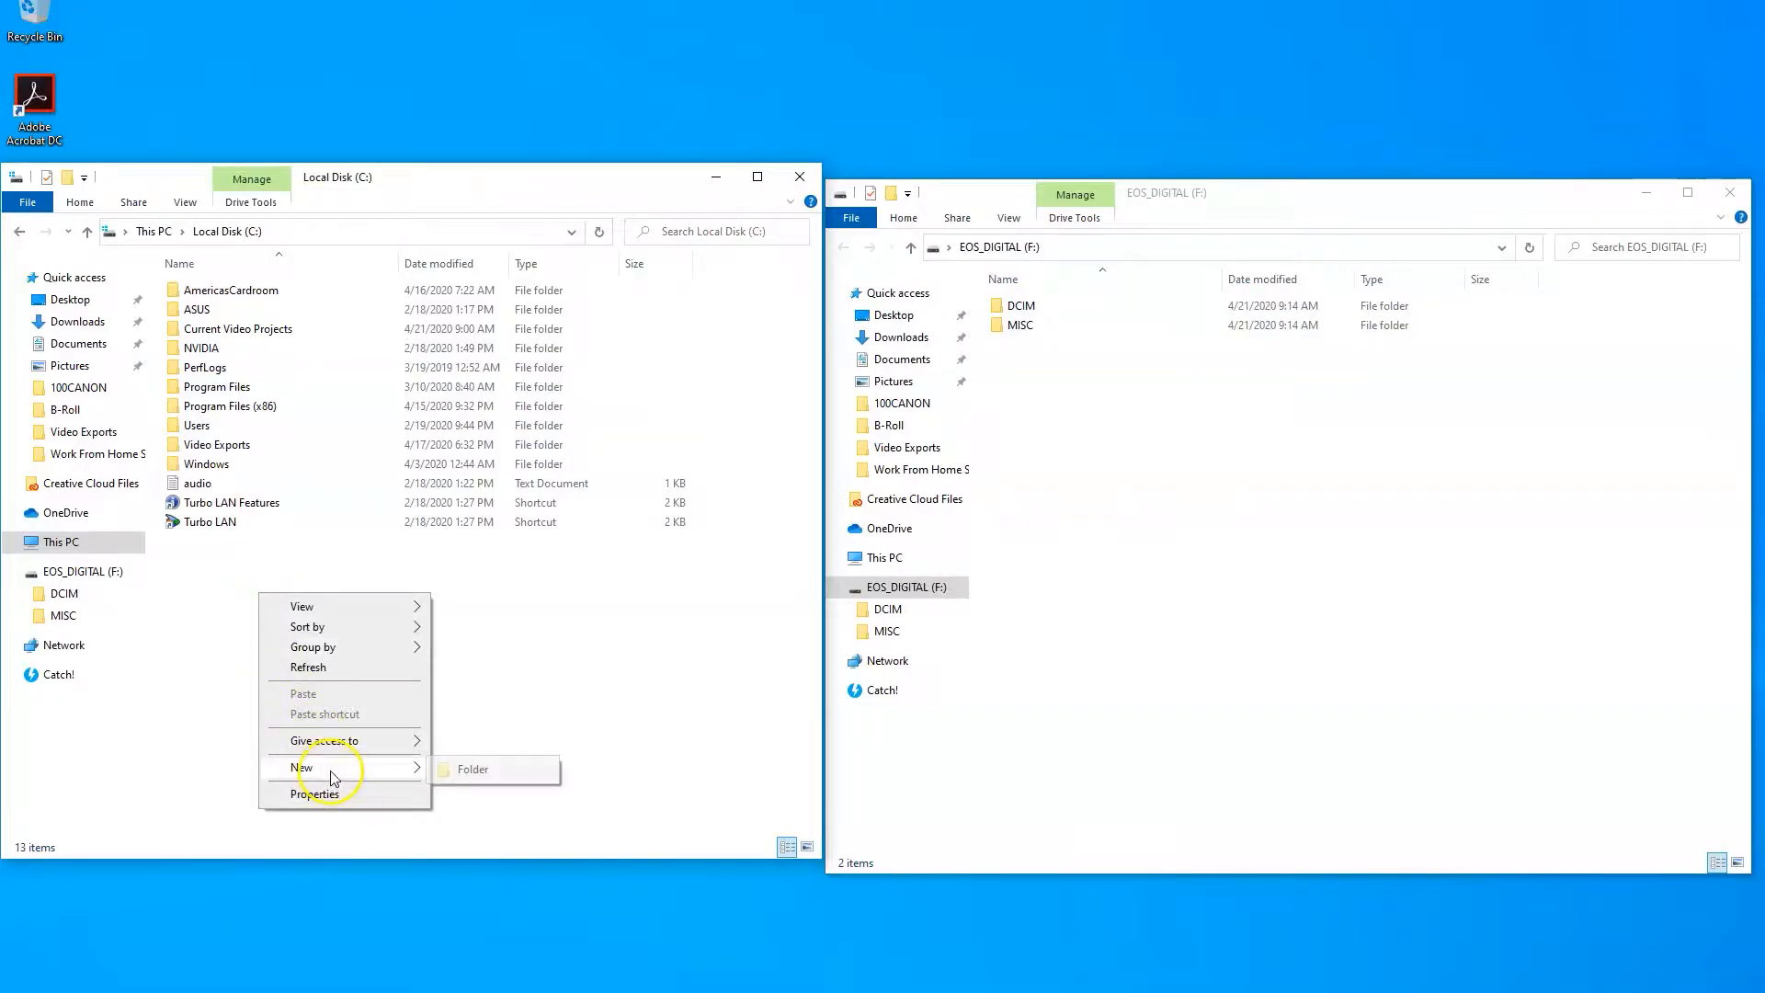
click(462, 766)
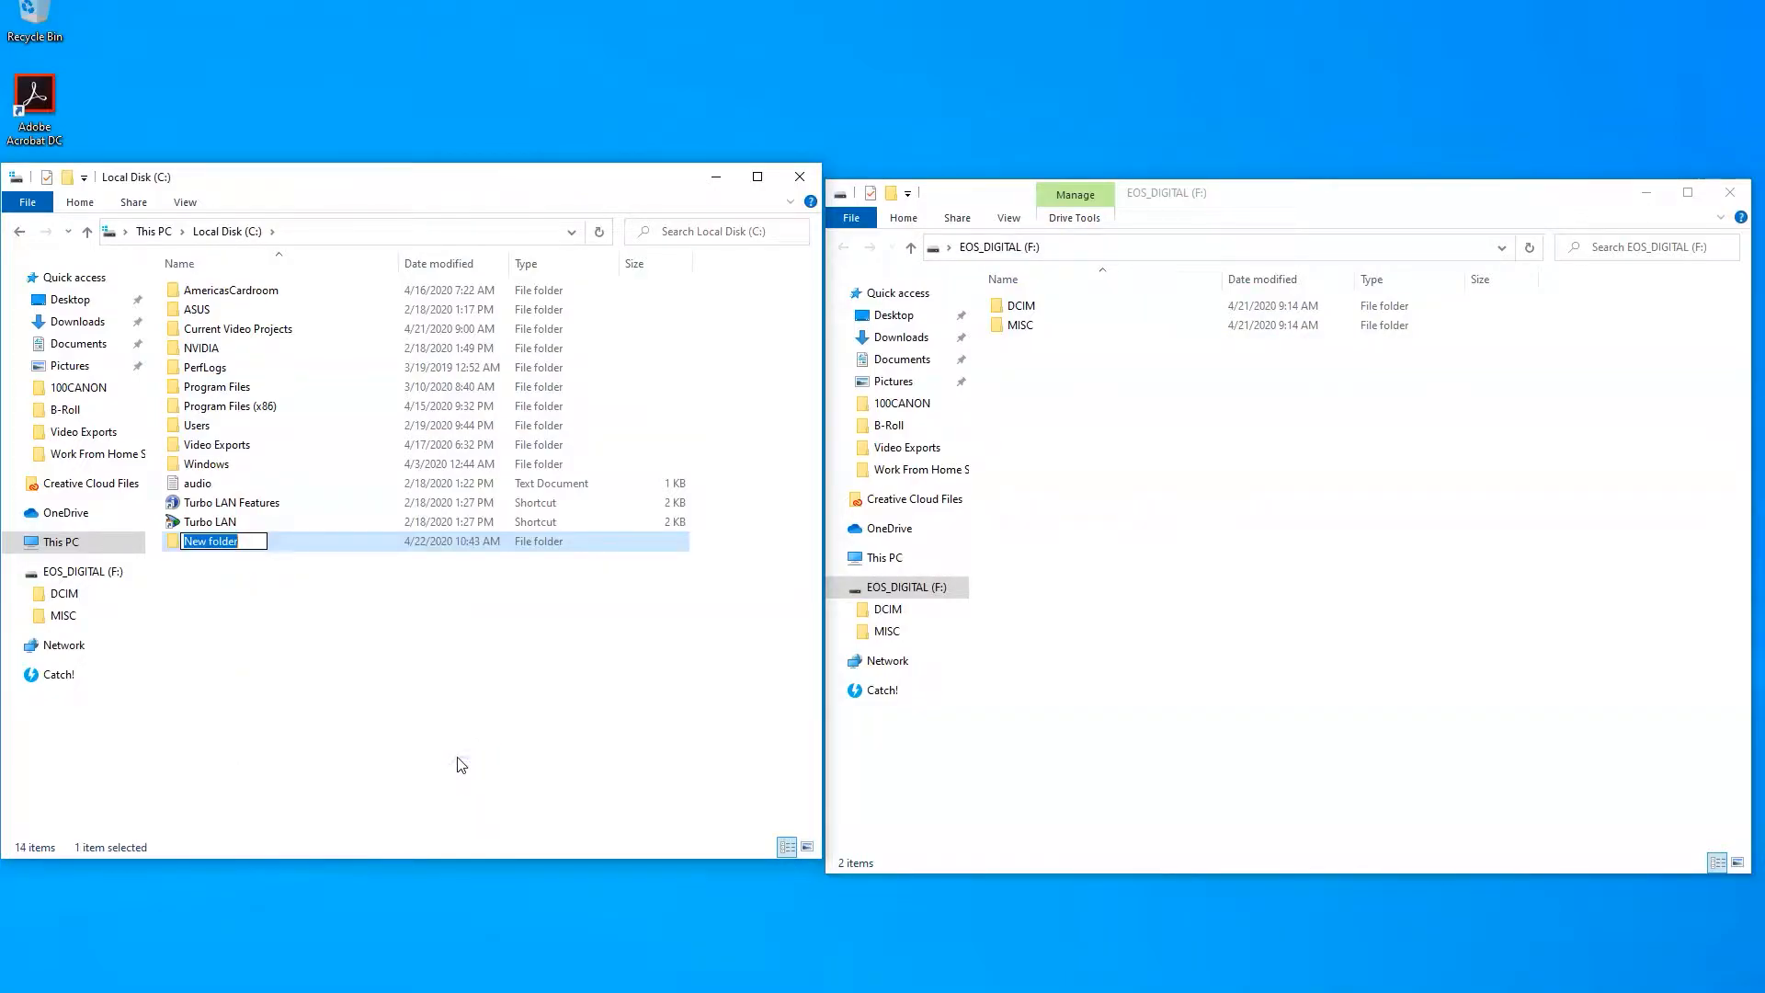
text(YouT)
key(Return)
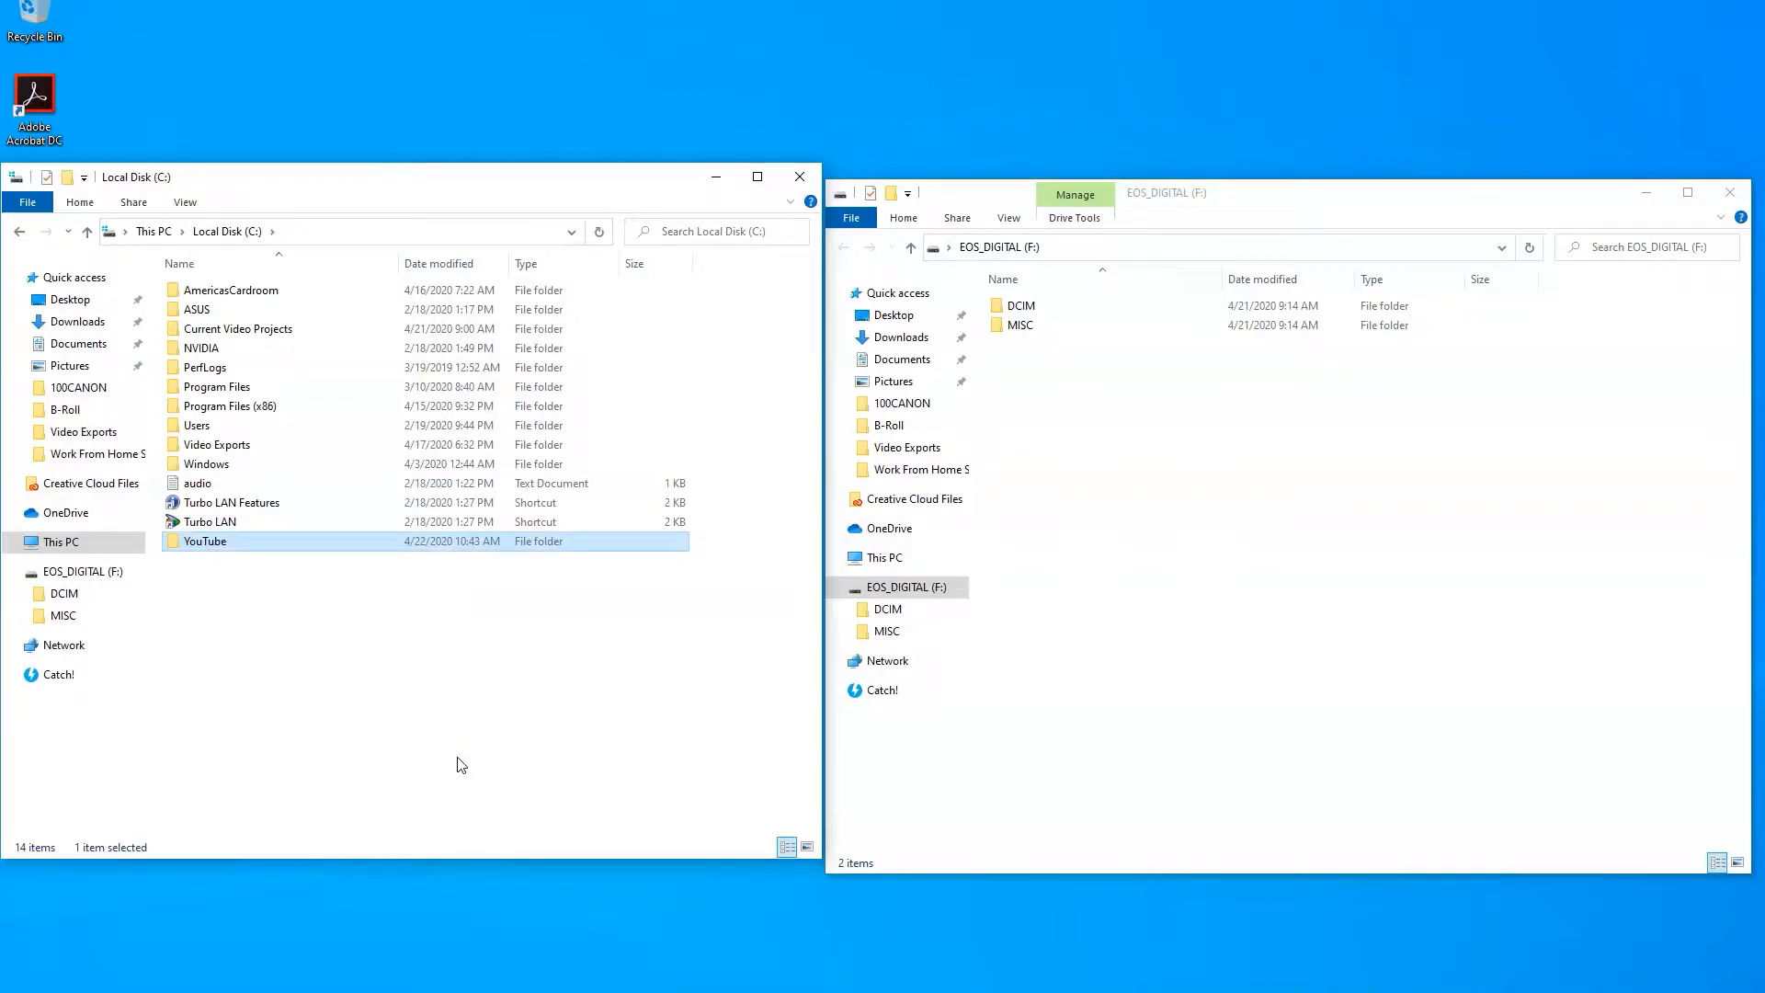
- Open the YouTube folder and create a subfolder named Plant in it
key(Return)
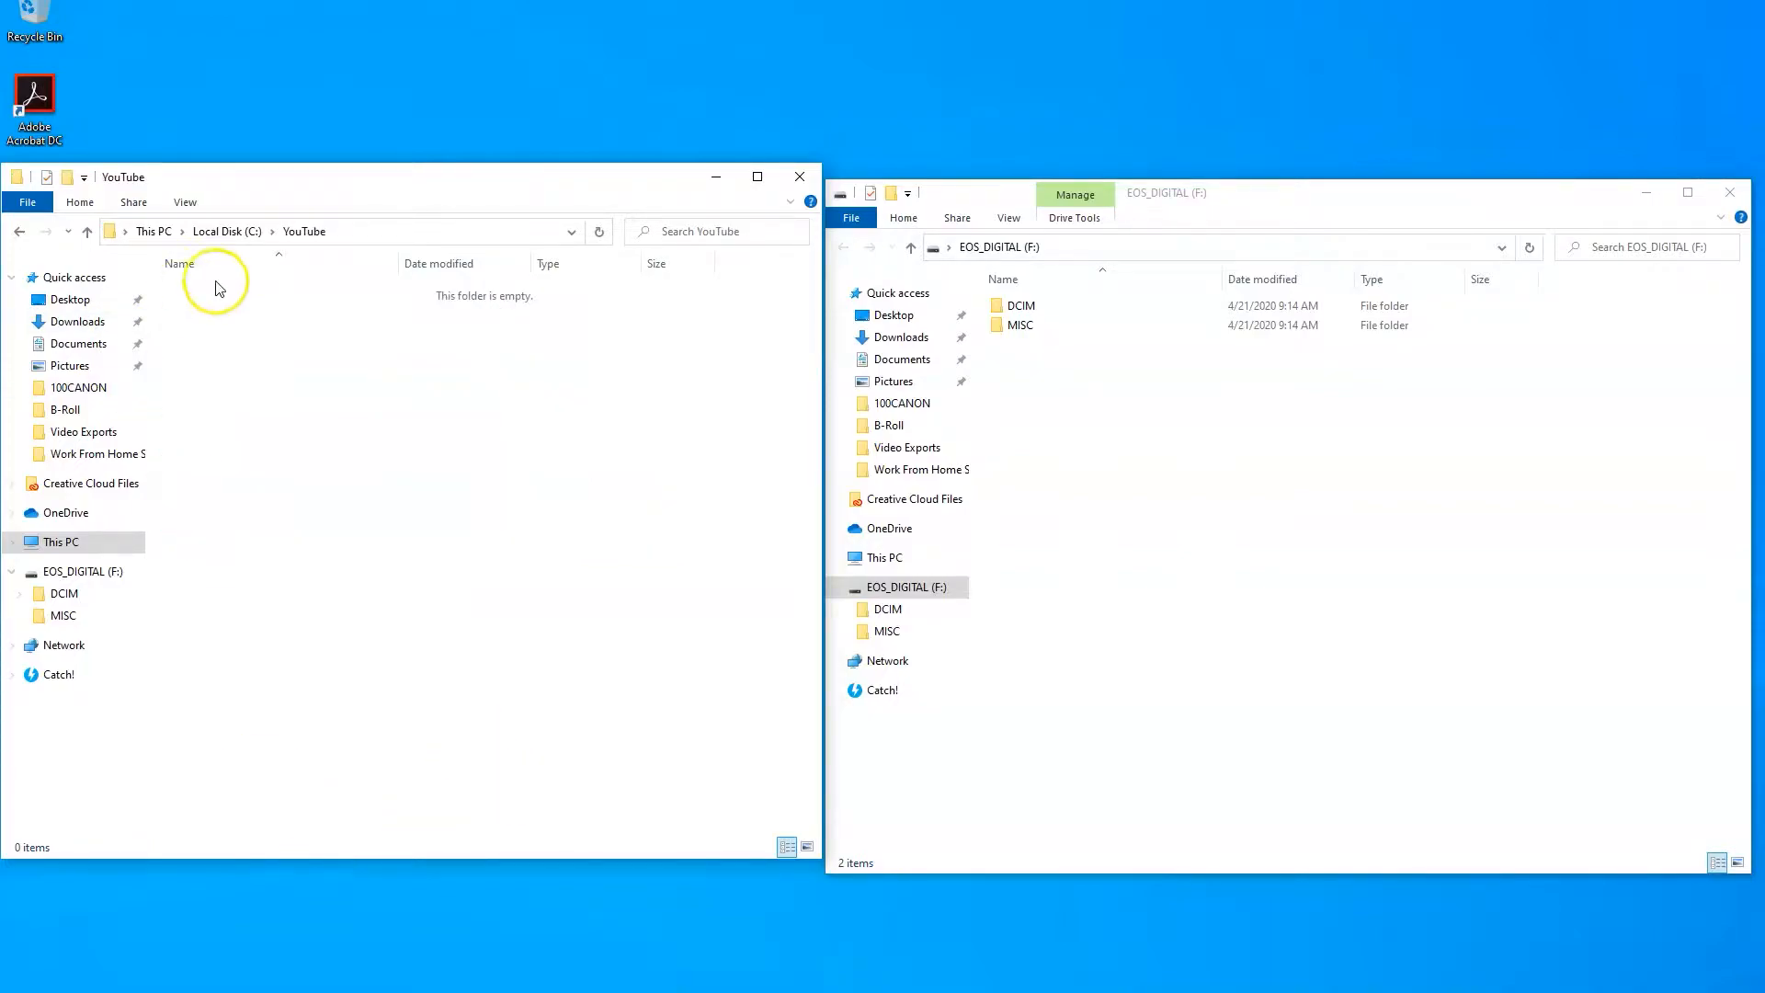
right_click(350, 427)
mouse_move(457, 651)
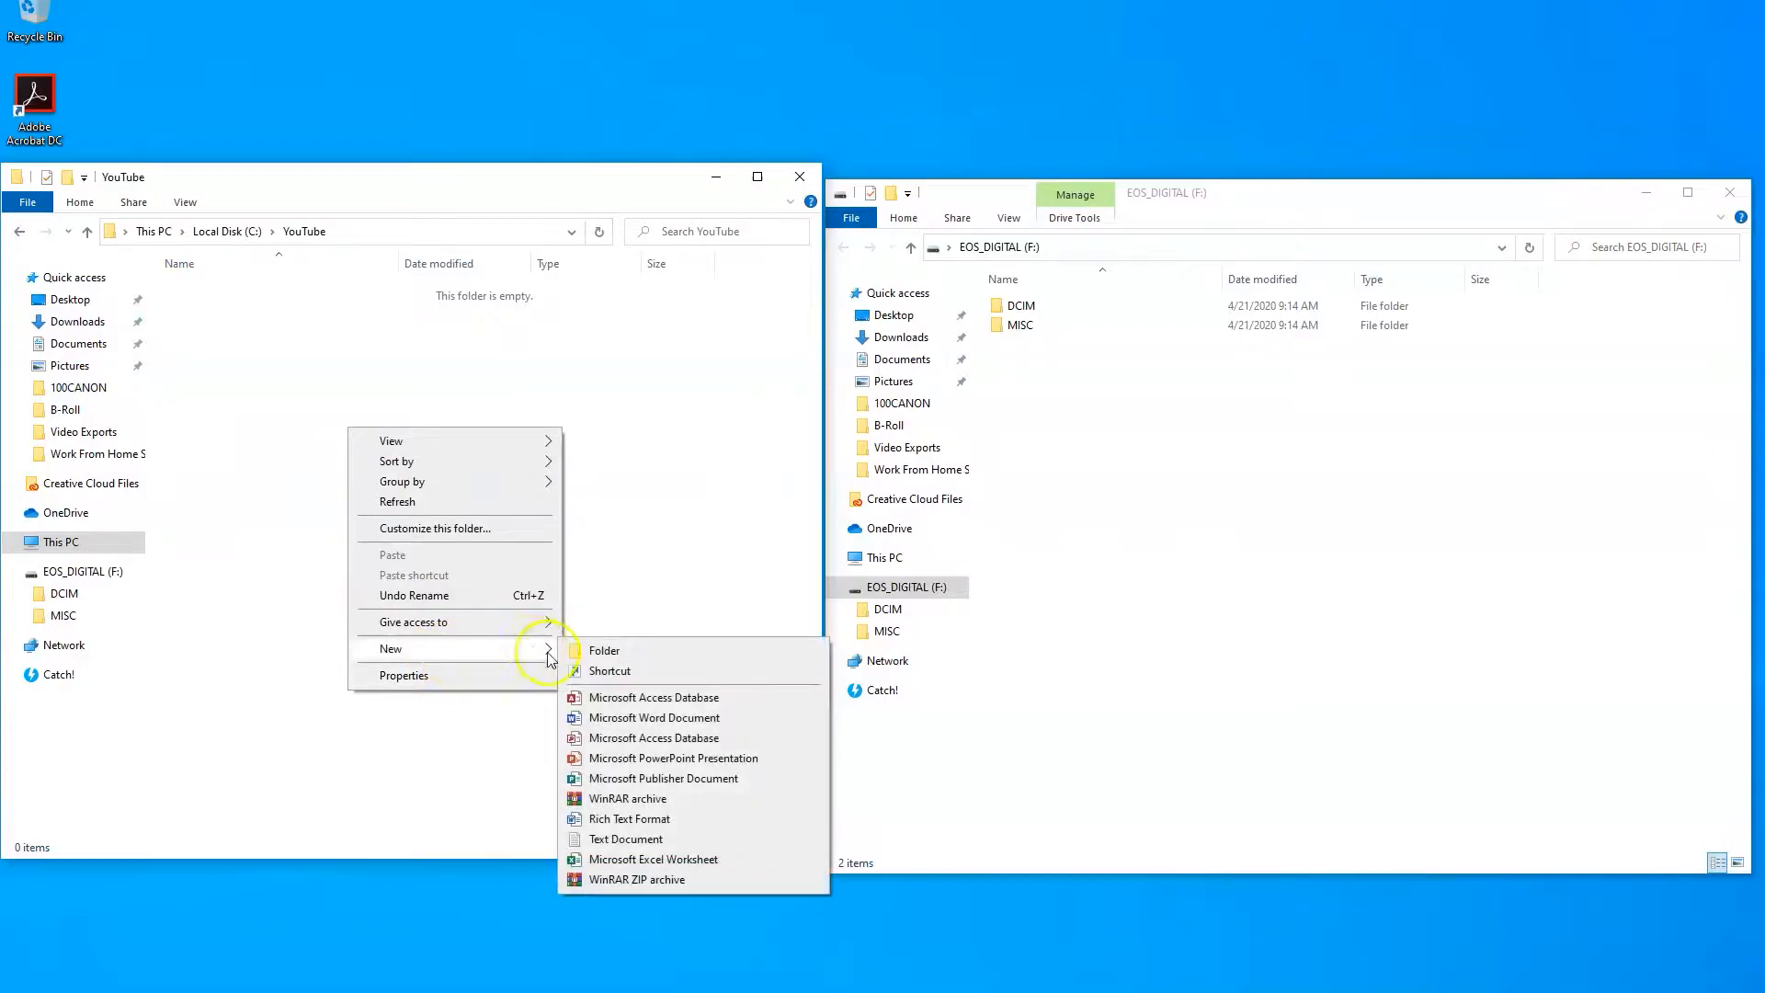
click(577, 653)
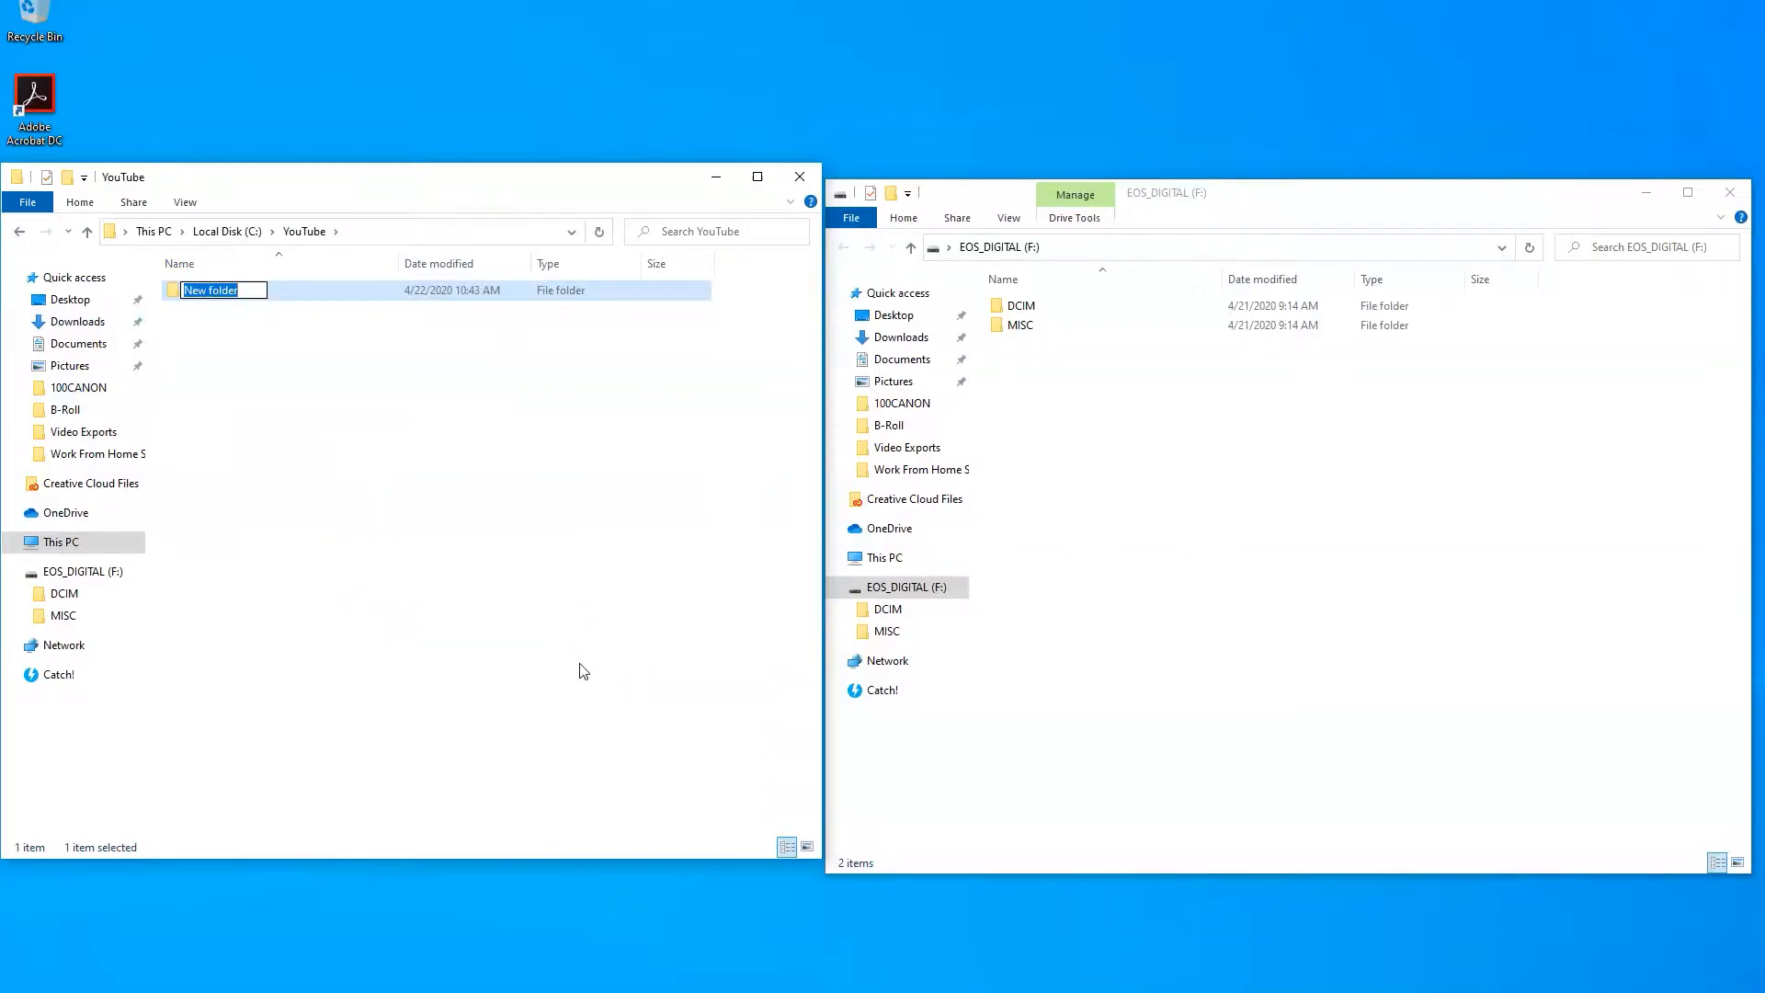
text(Plant)
key(Return)
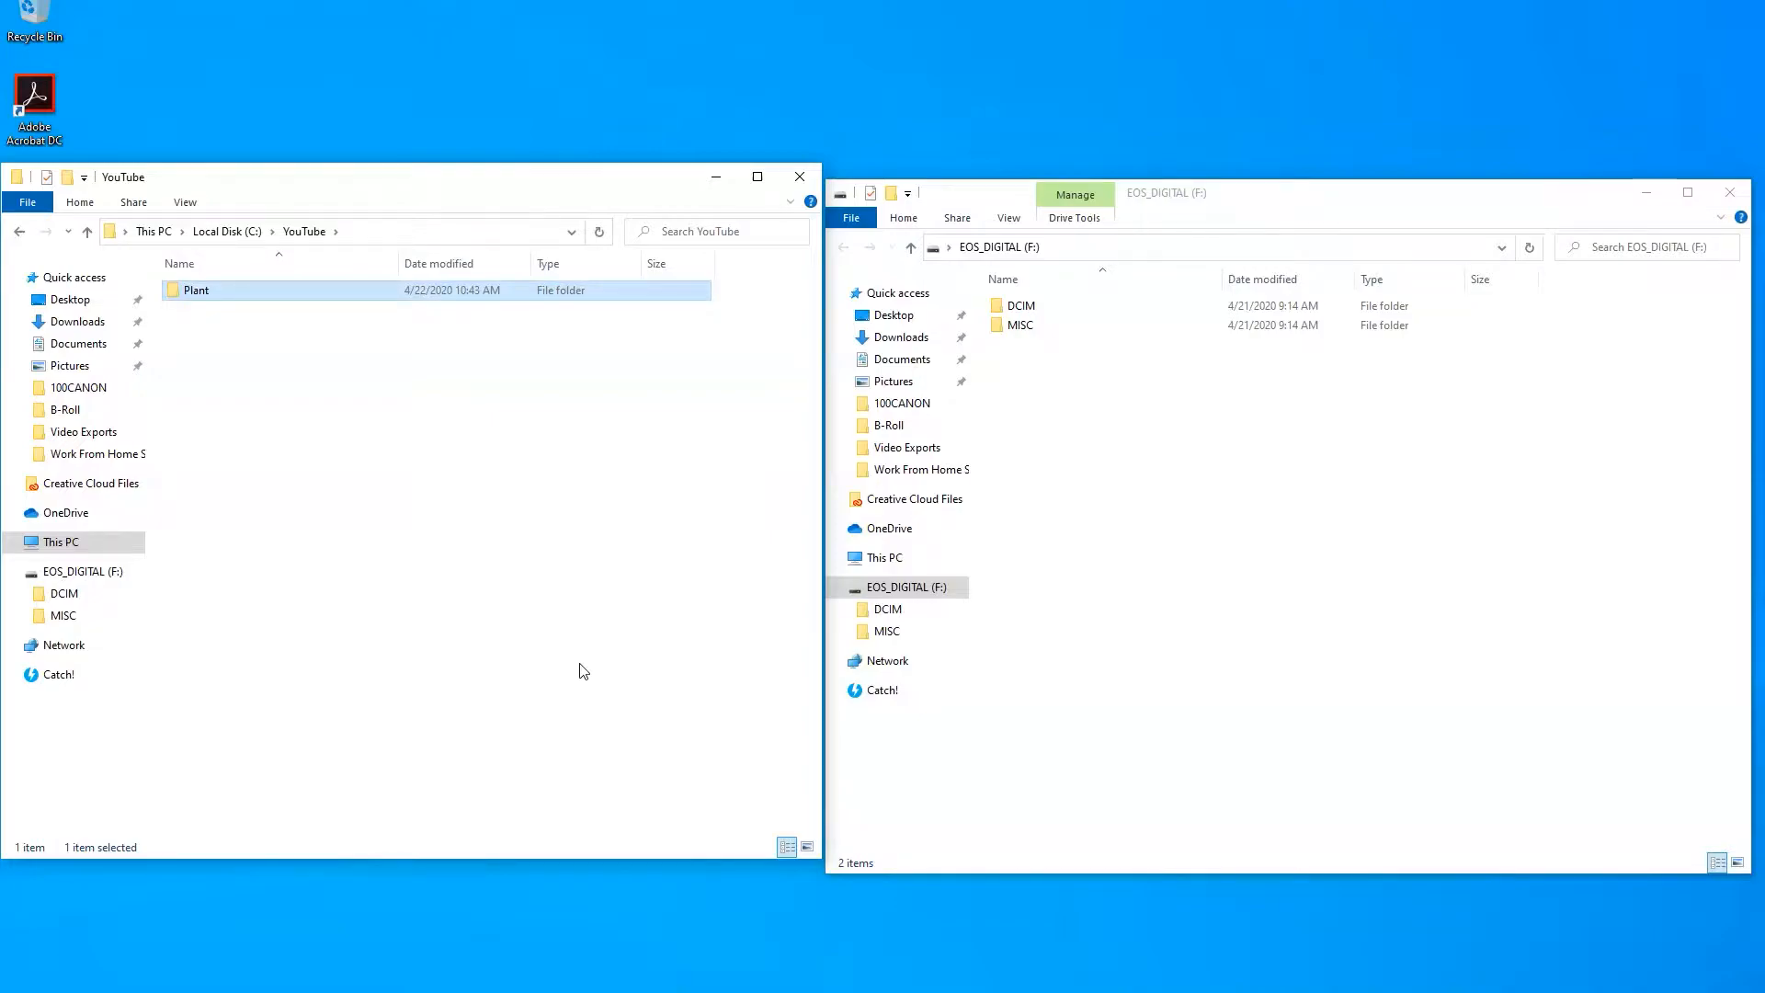
- Create two subfolders named A-Roll and B-Roll inside the Plant folder
double_click(212, 297)
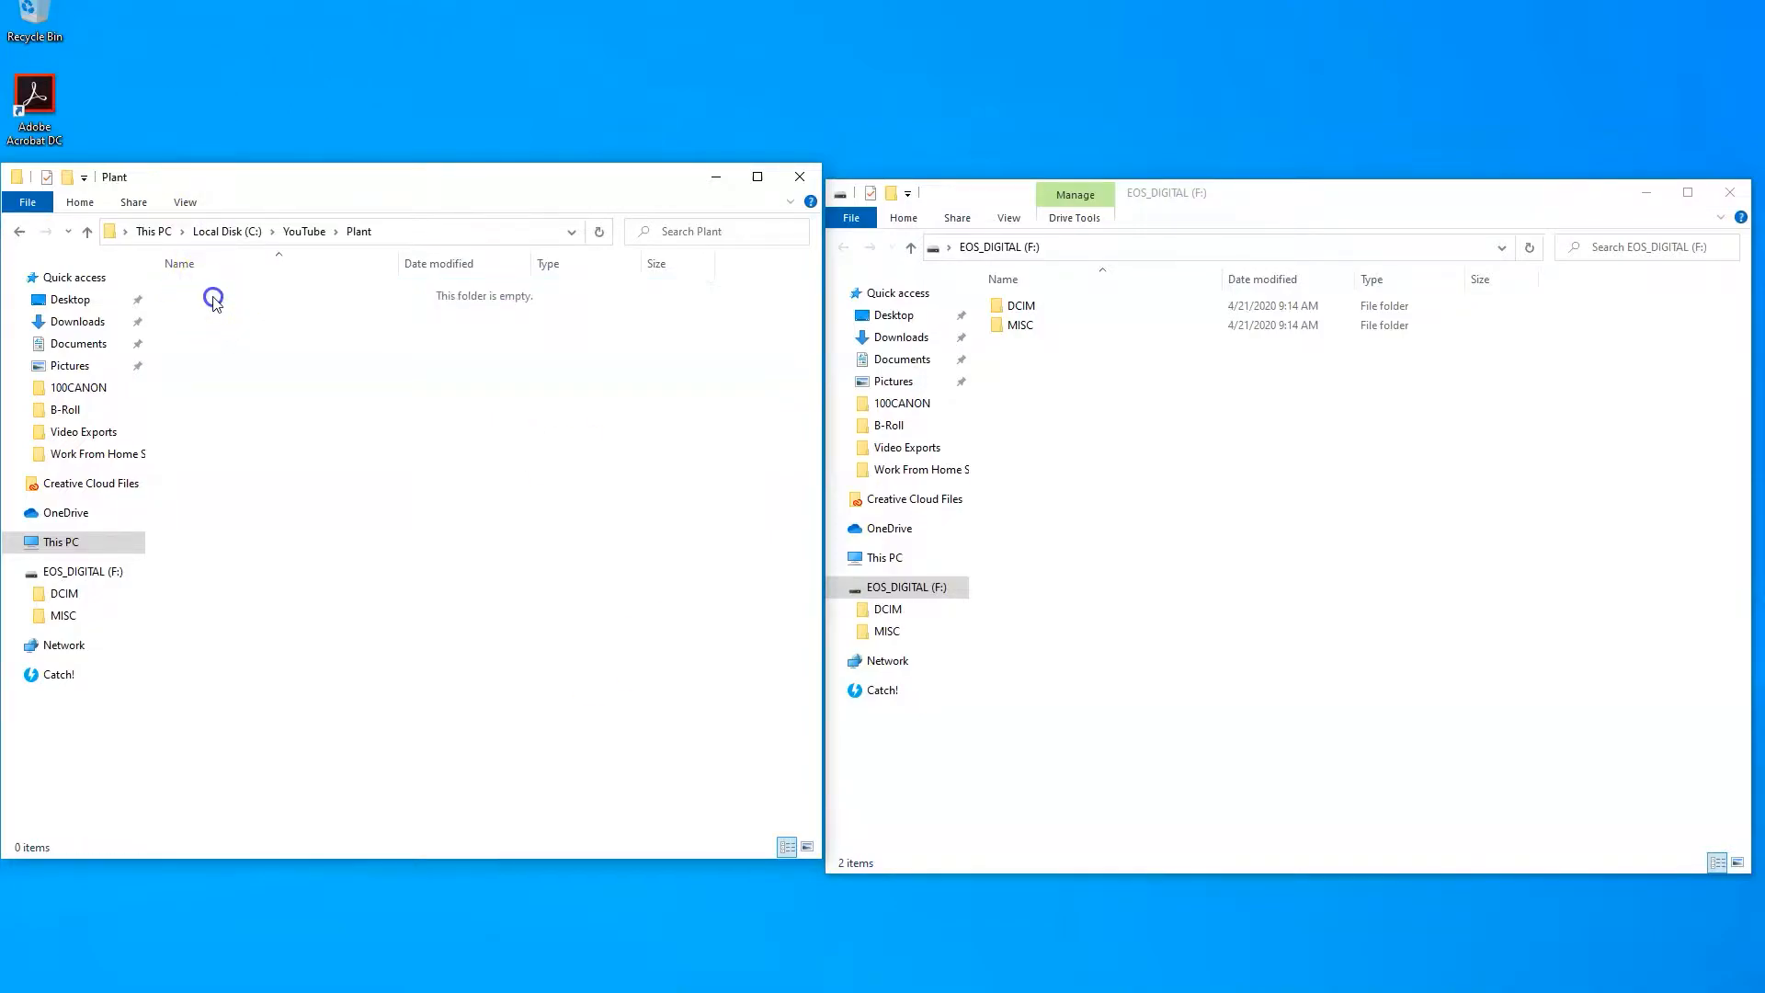
right_click(252, 361)
mouse_move(381, 589)
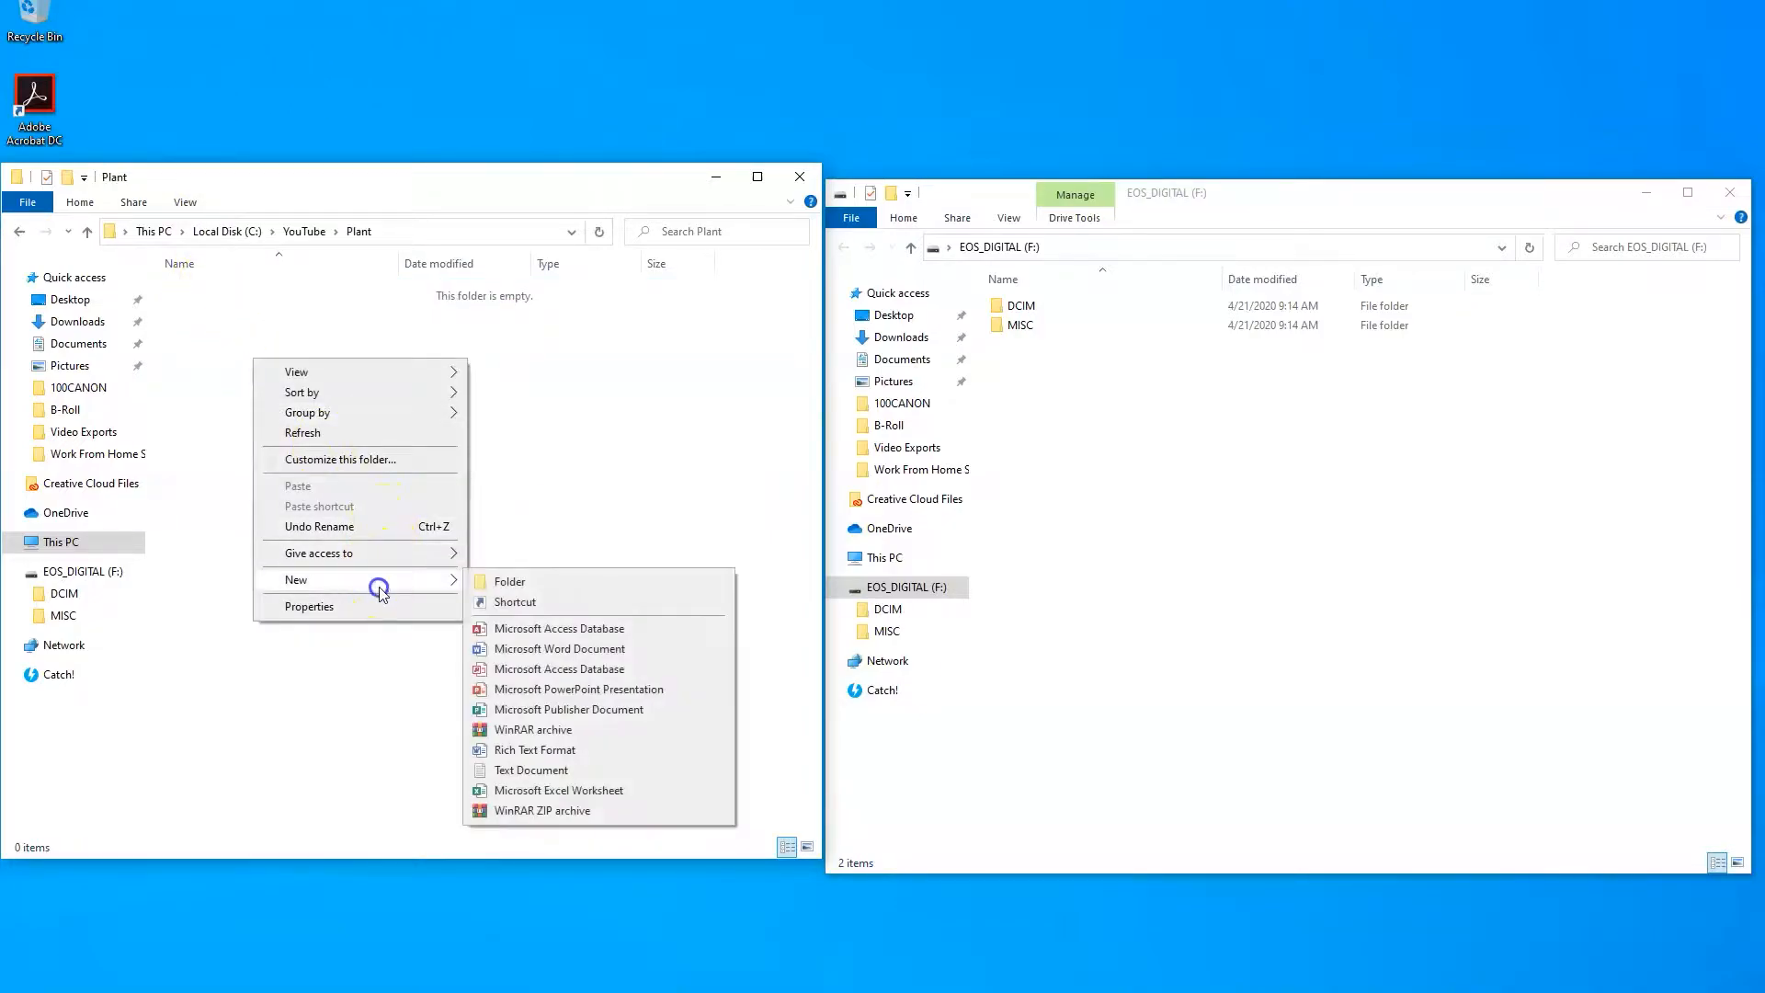
click(510, 581)
text(A-Roll)
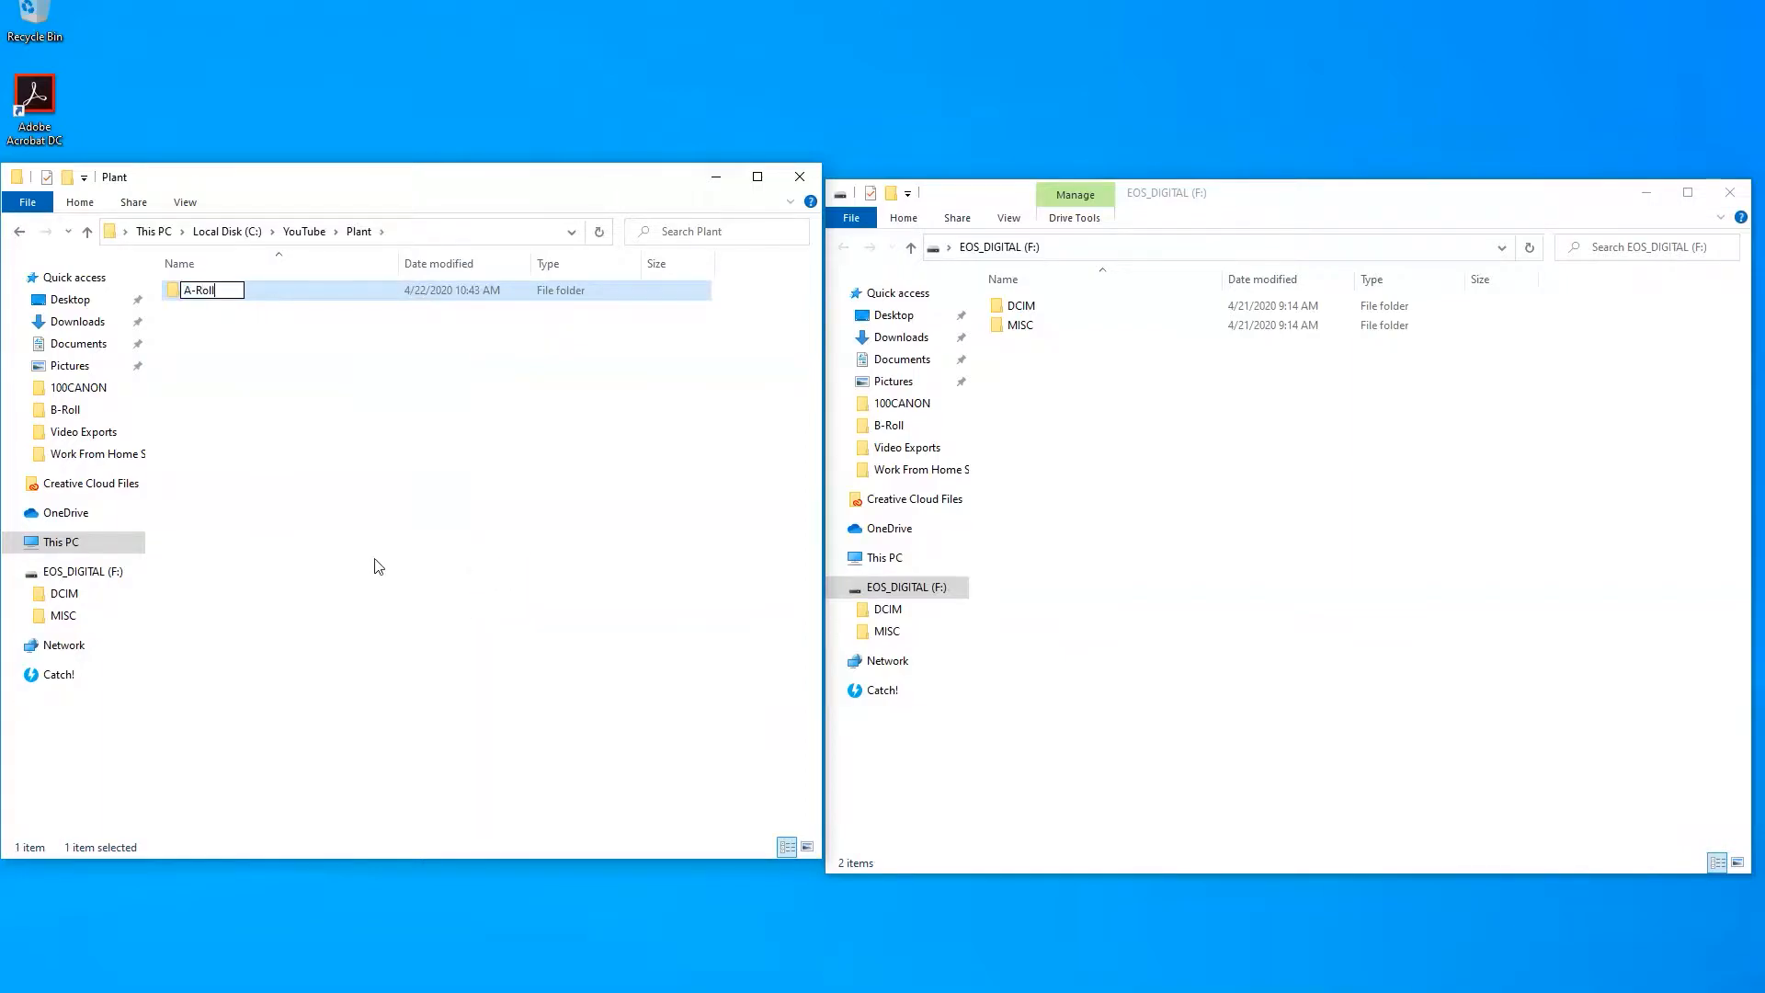
key(Return)
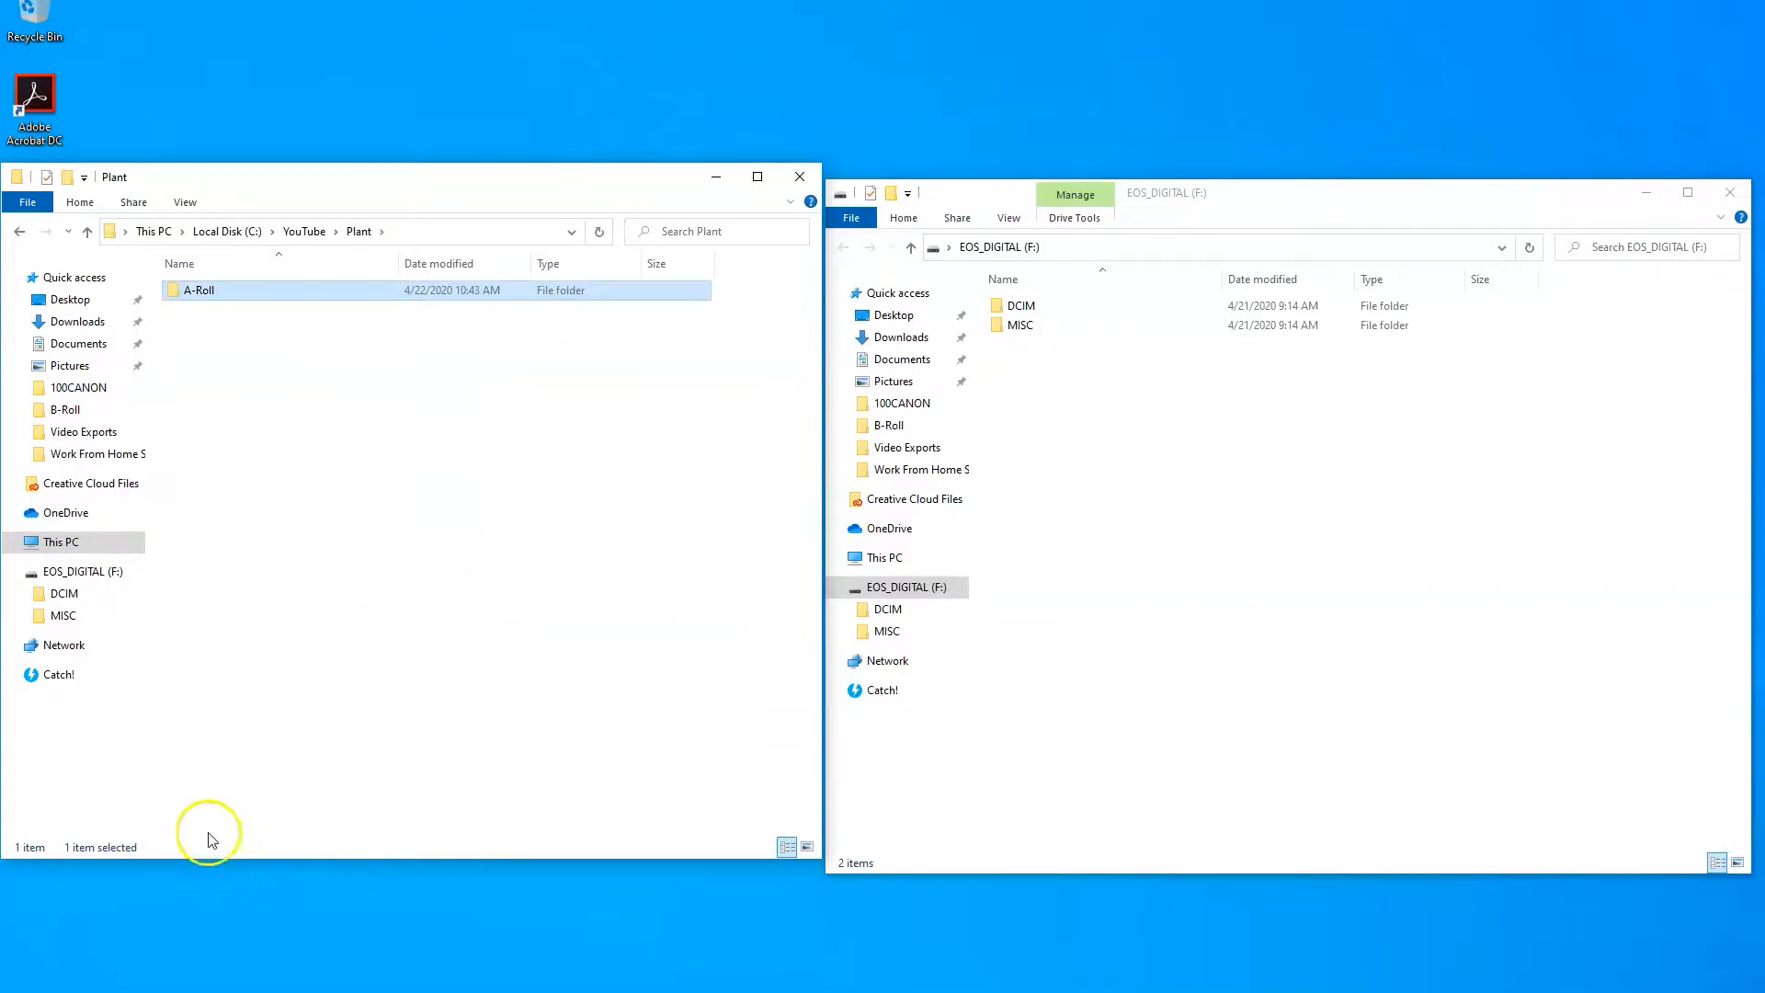
right_click(444, 423)
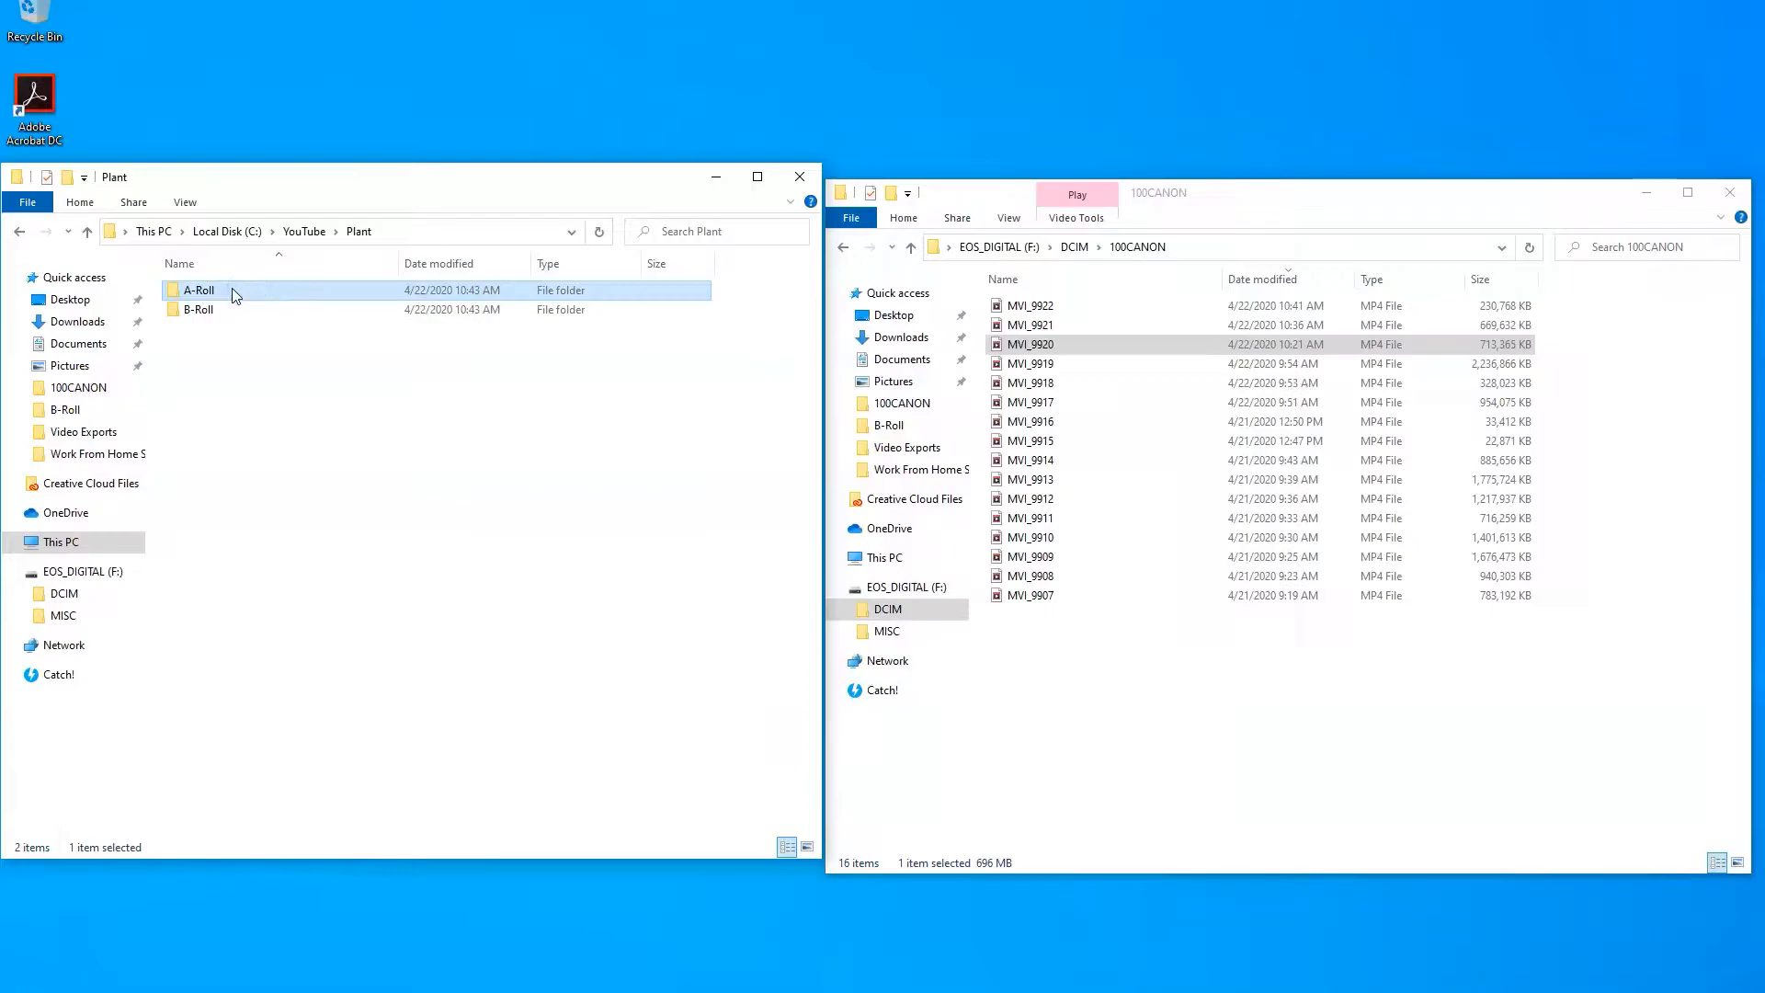
- Copy the MVI_9920 video from the camera card's 100CANON folder into the A-Roll folder
double_click(235, 295)
click(1058, 346)
double_click(1057, 344)
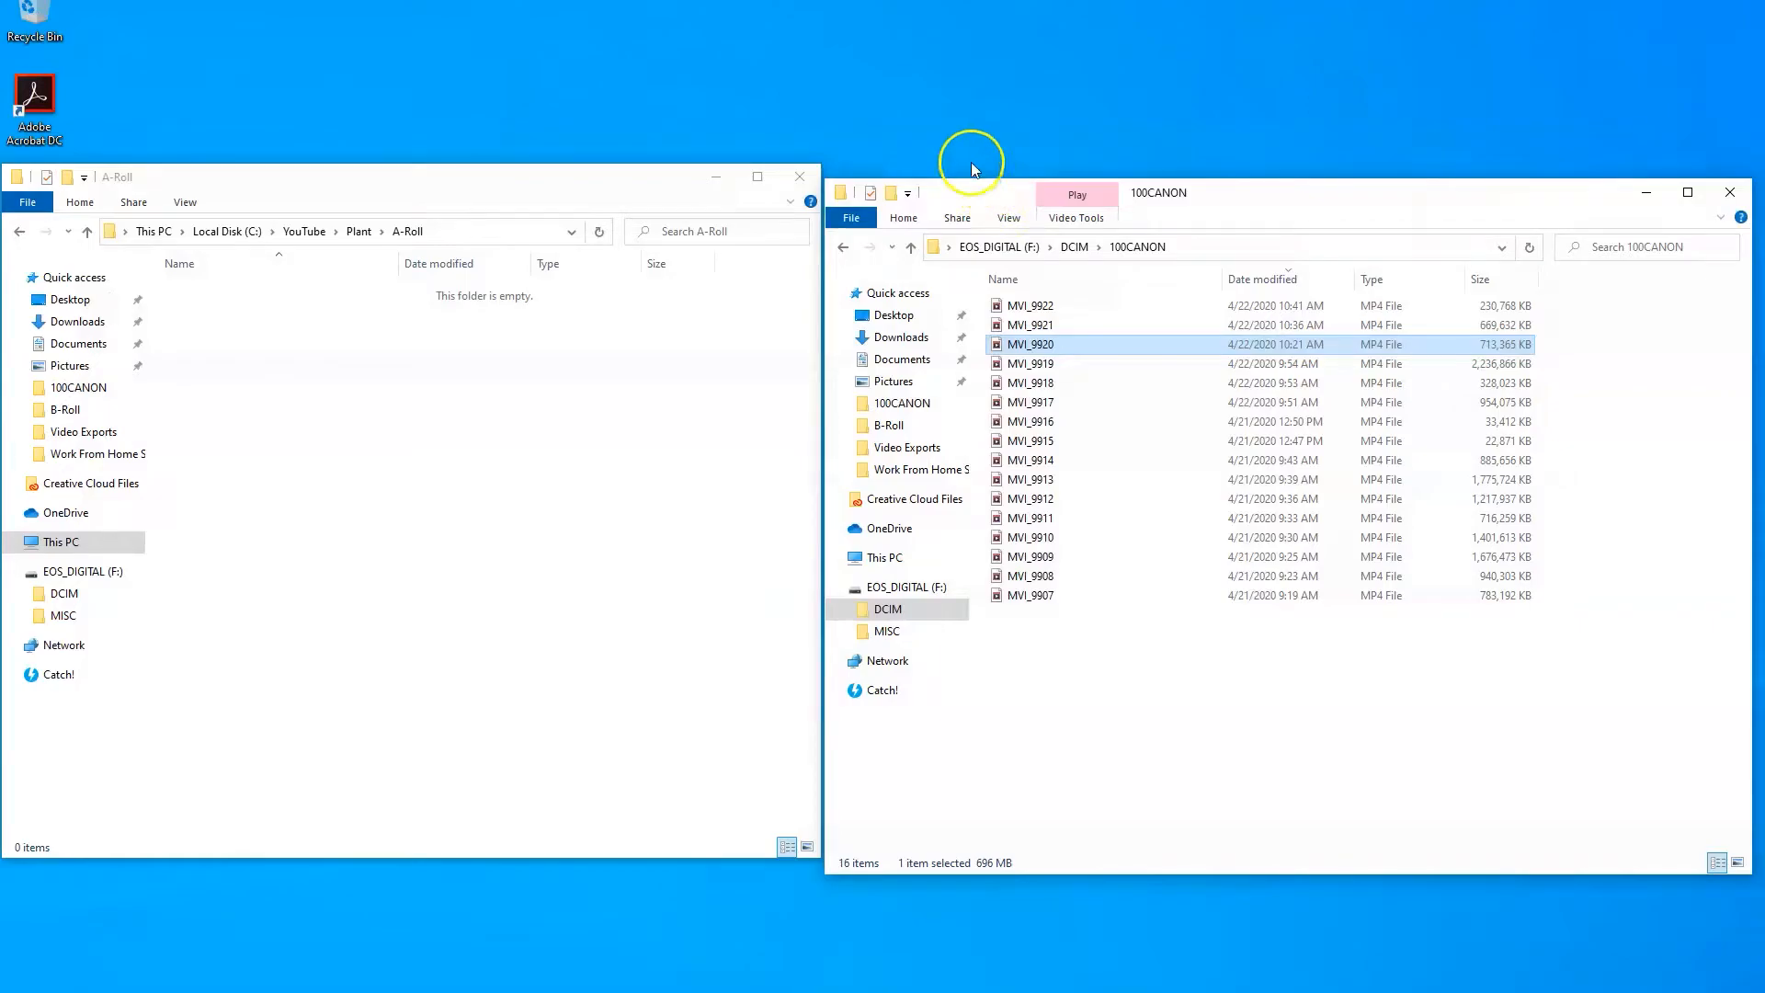
click(605, 641)
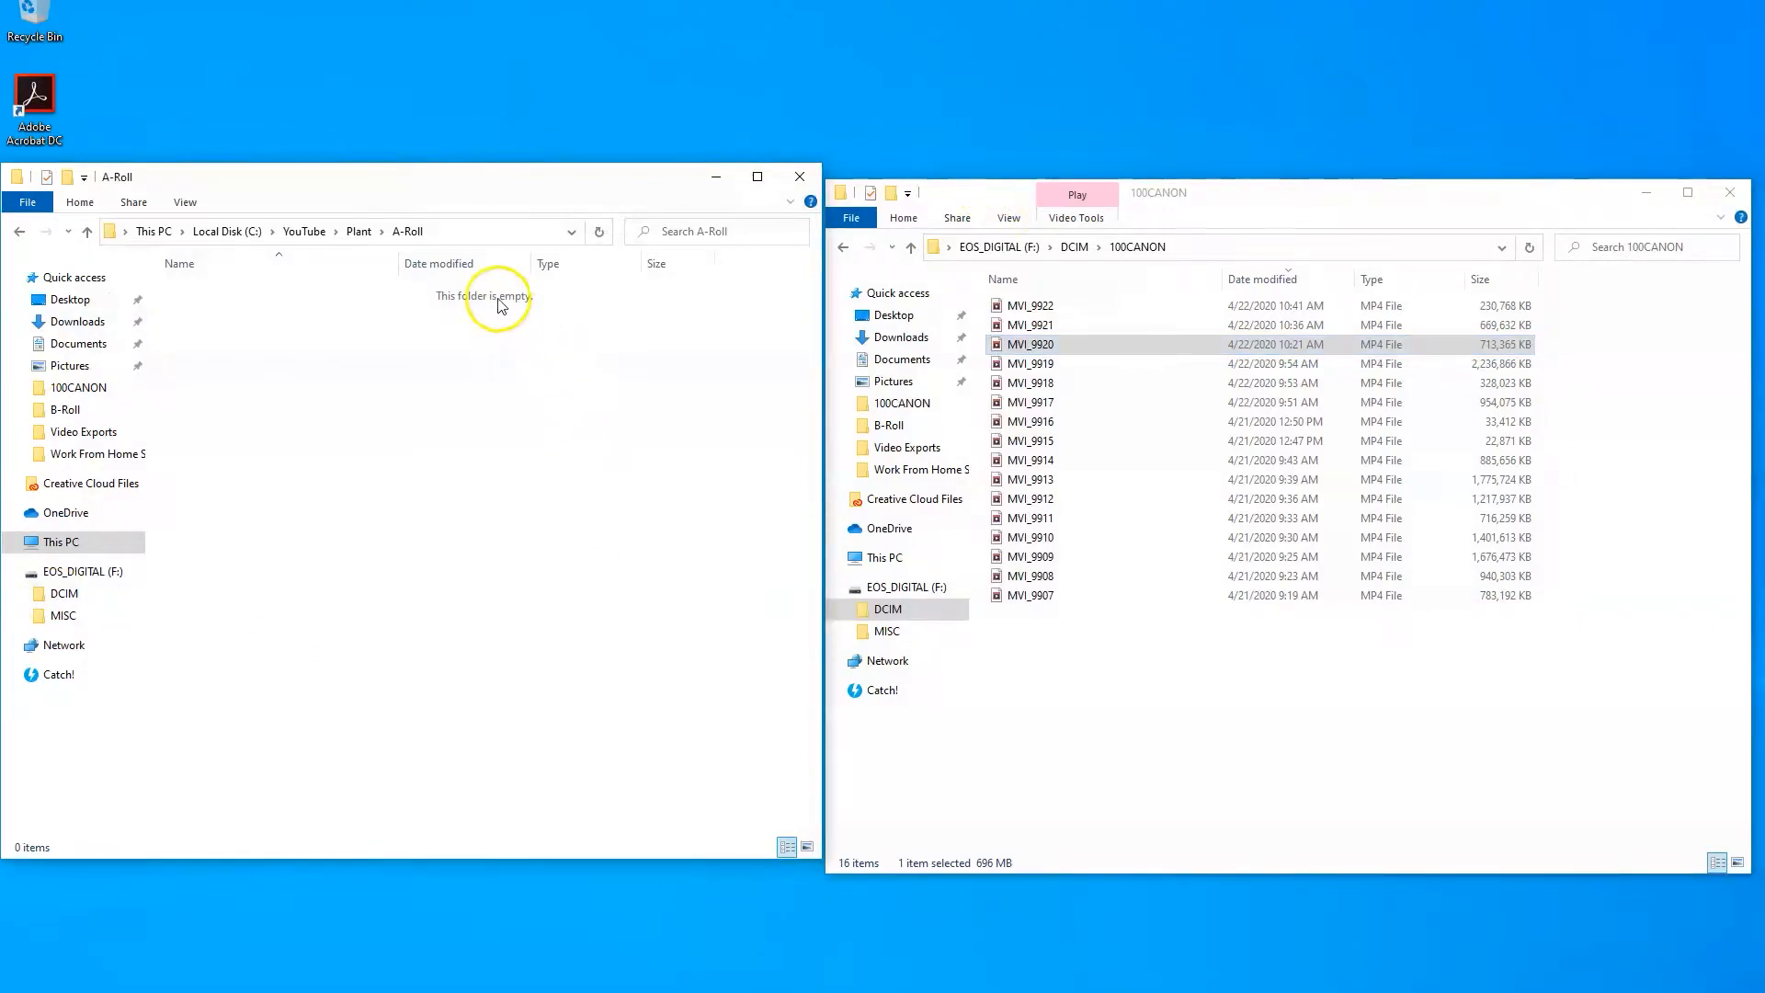
key(ctrl+v)
- Preview the MVI_9922 video on the camera card and copy it into Plant's B-Roll folder
click(371, 237)
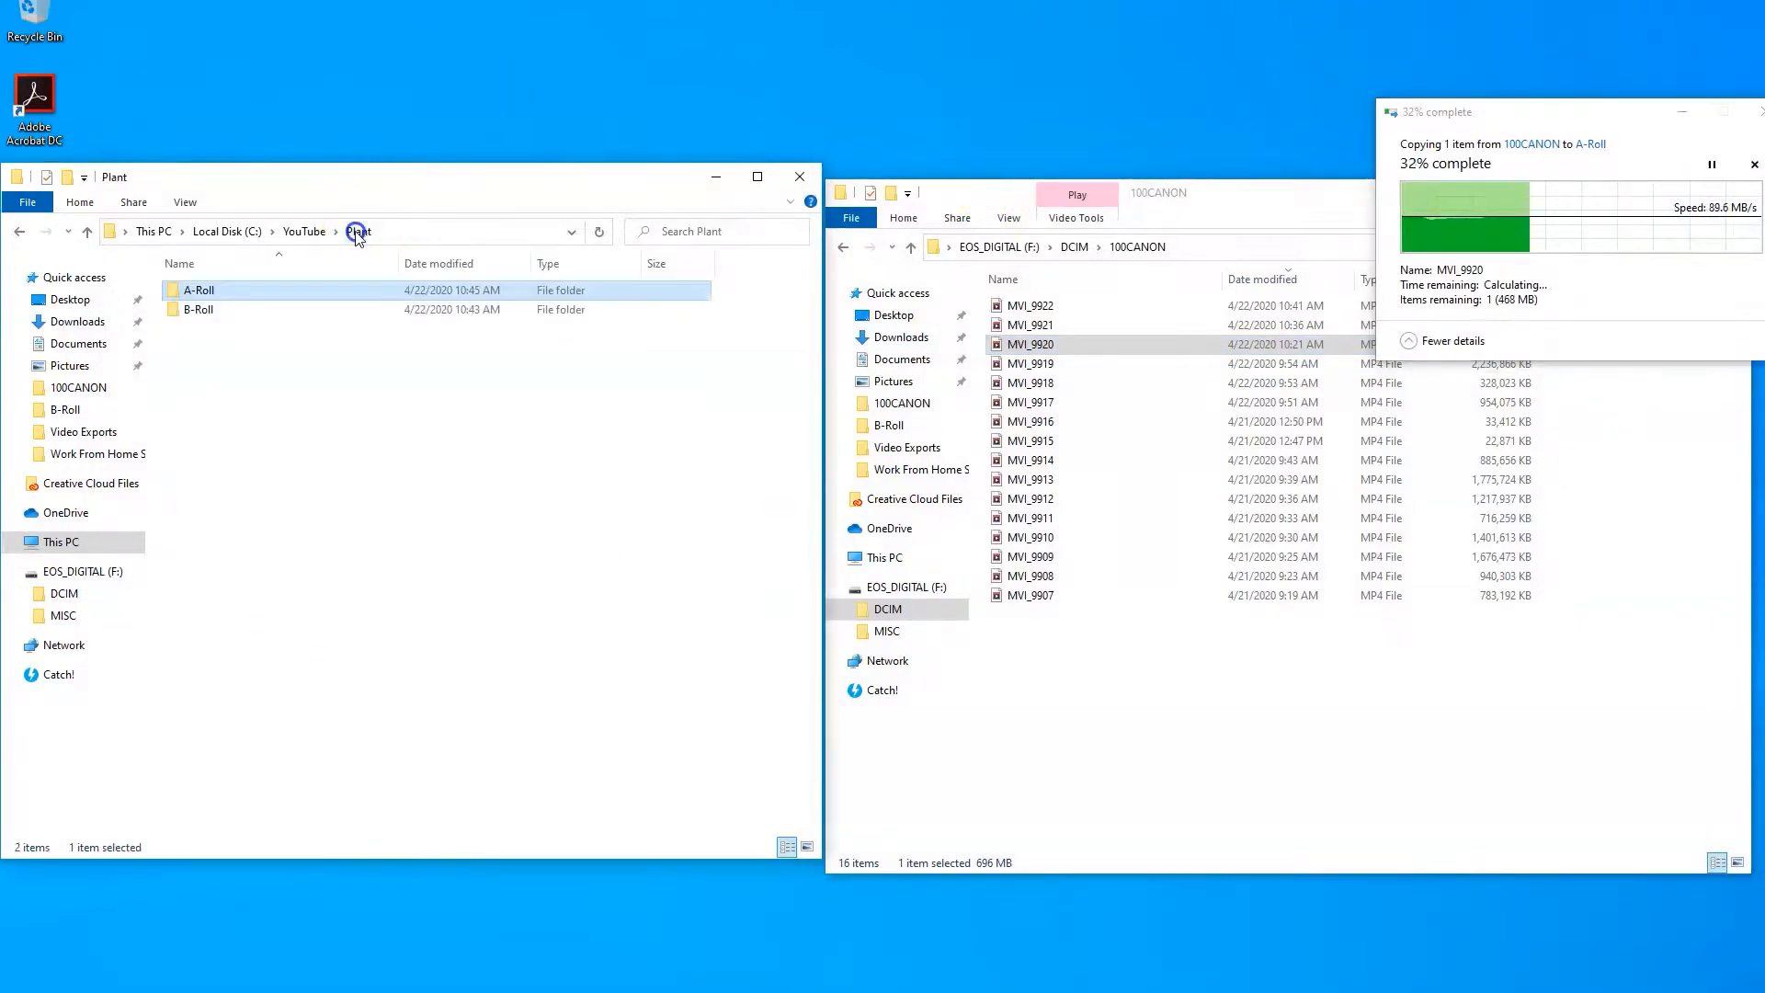
double_click(199, 311)
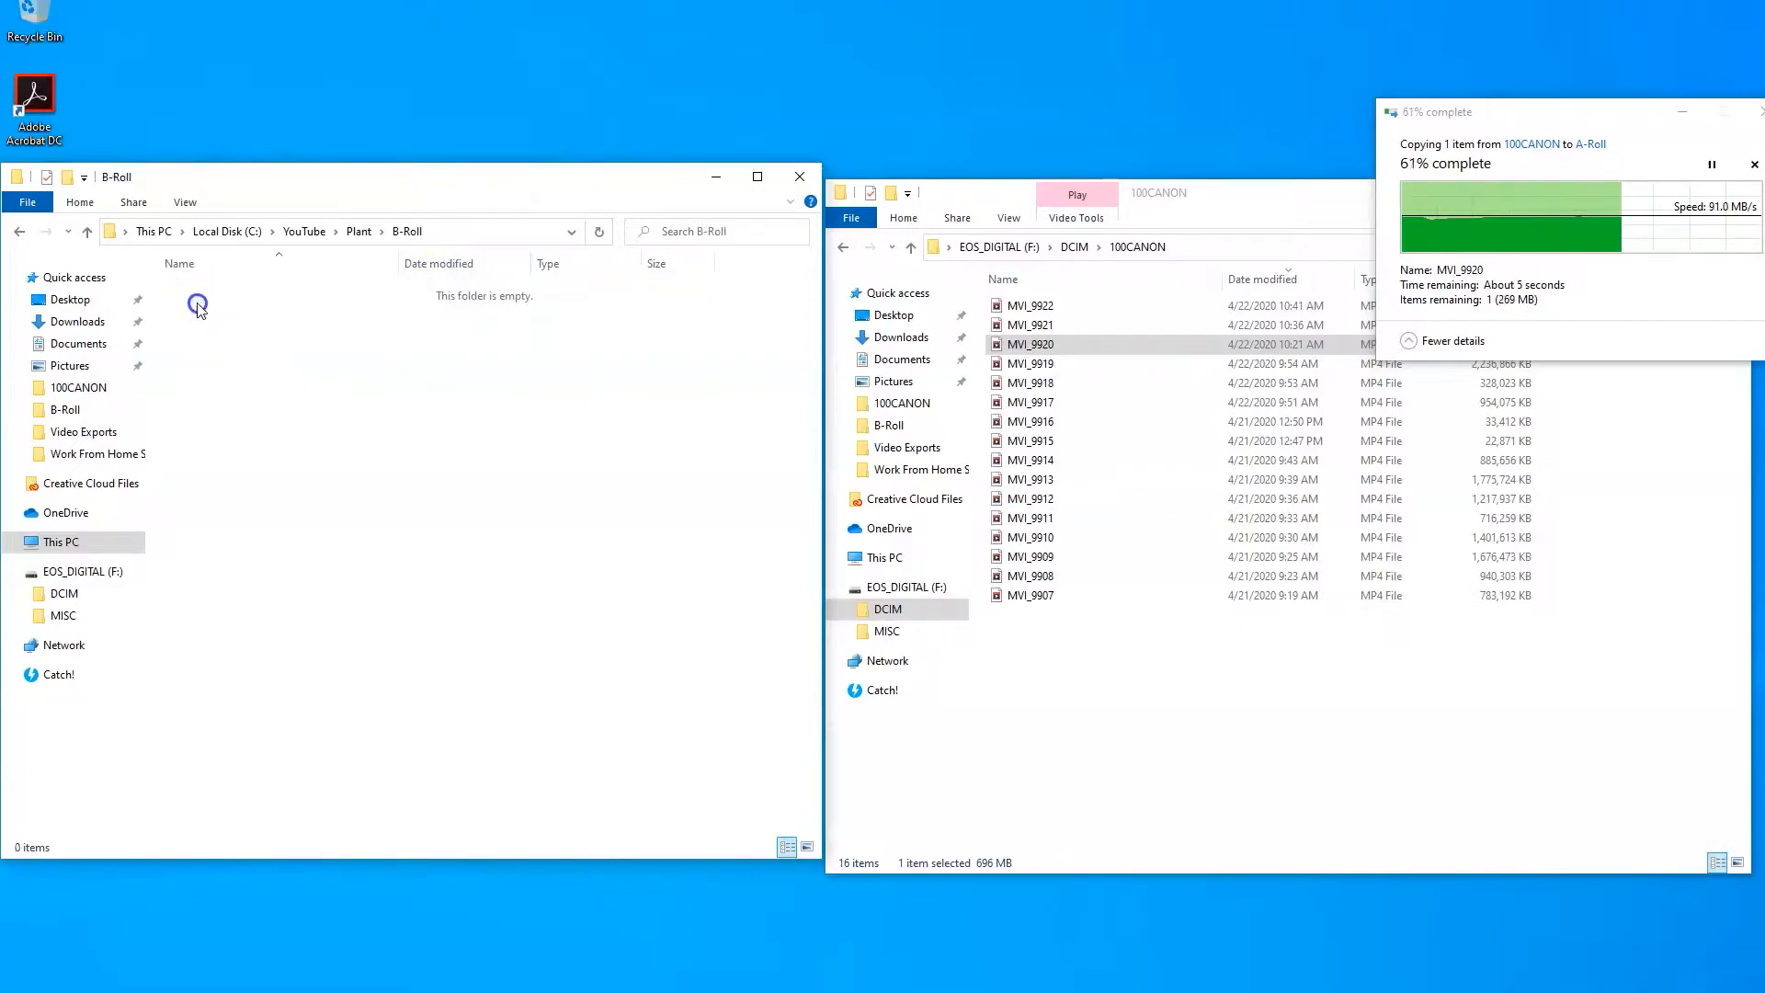
double_click(1074, 305)
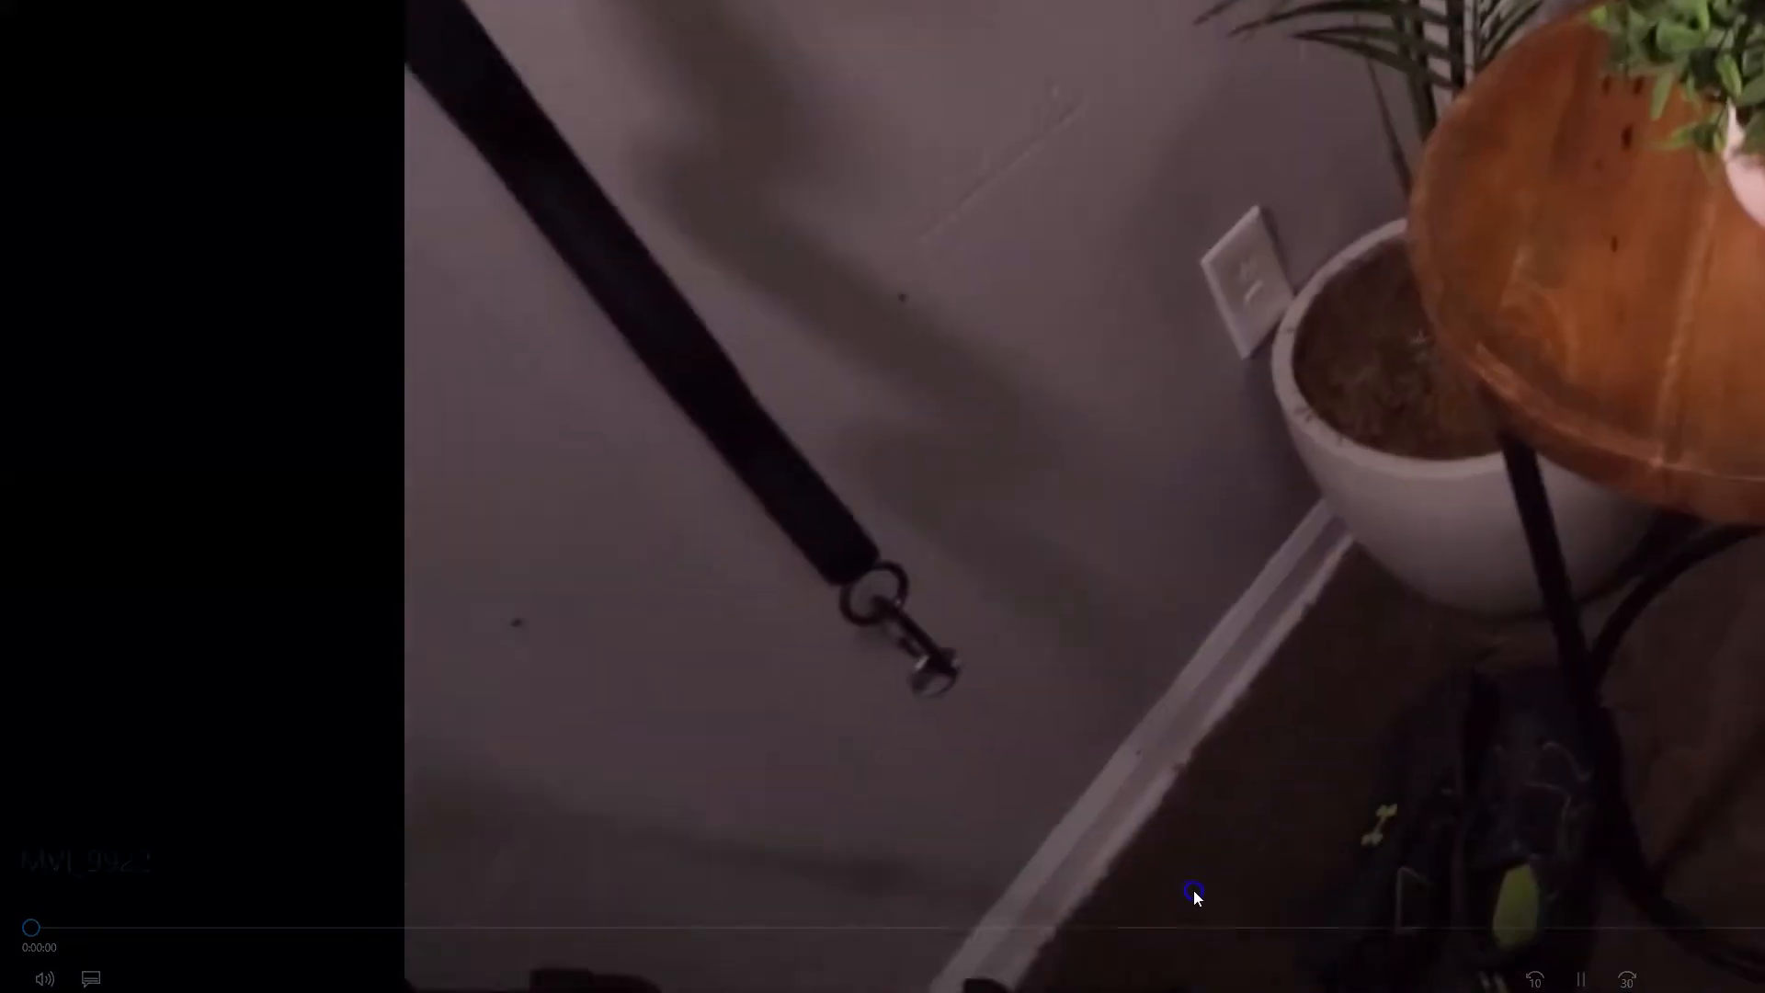
click(1184, 929)
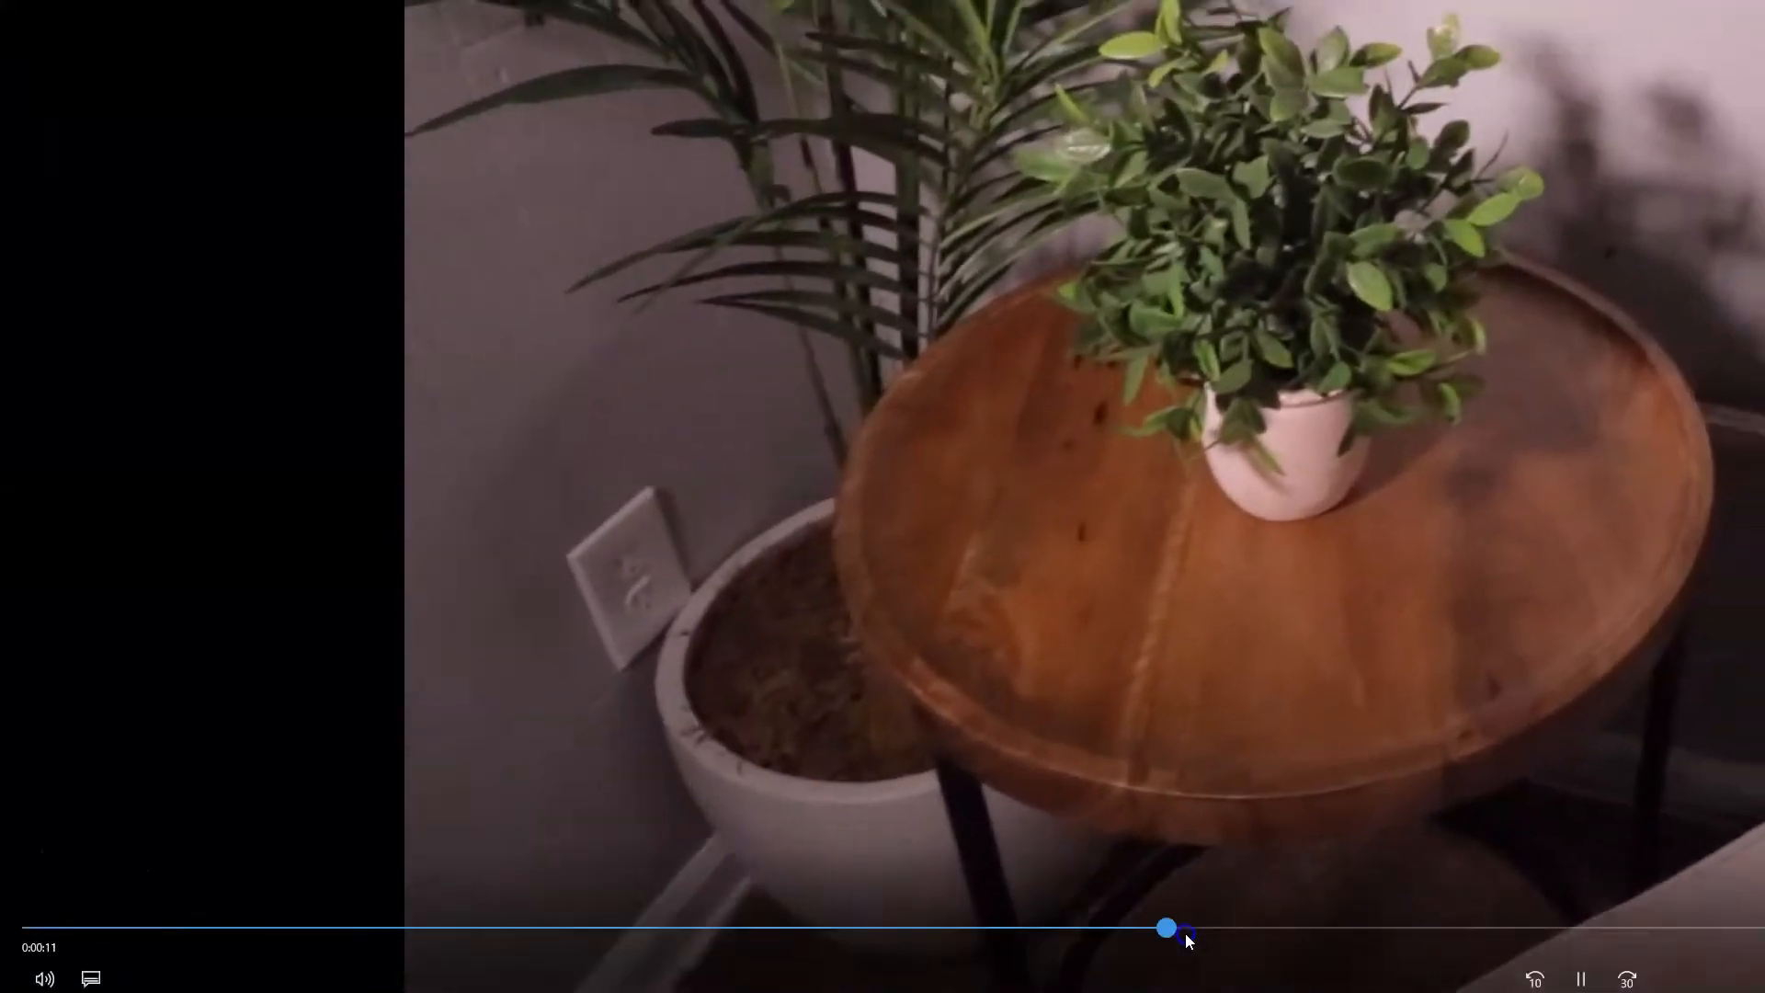
click(1234, 929)
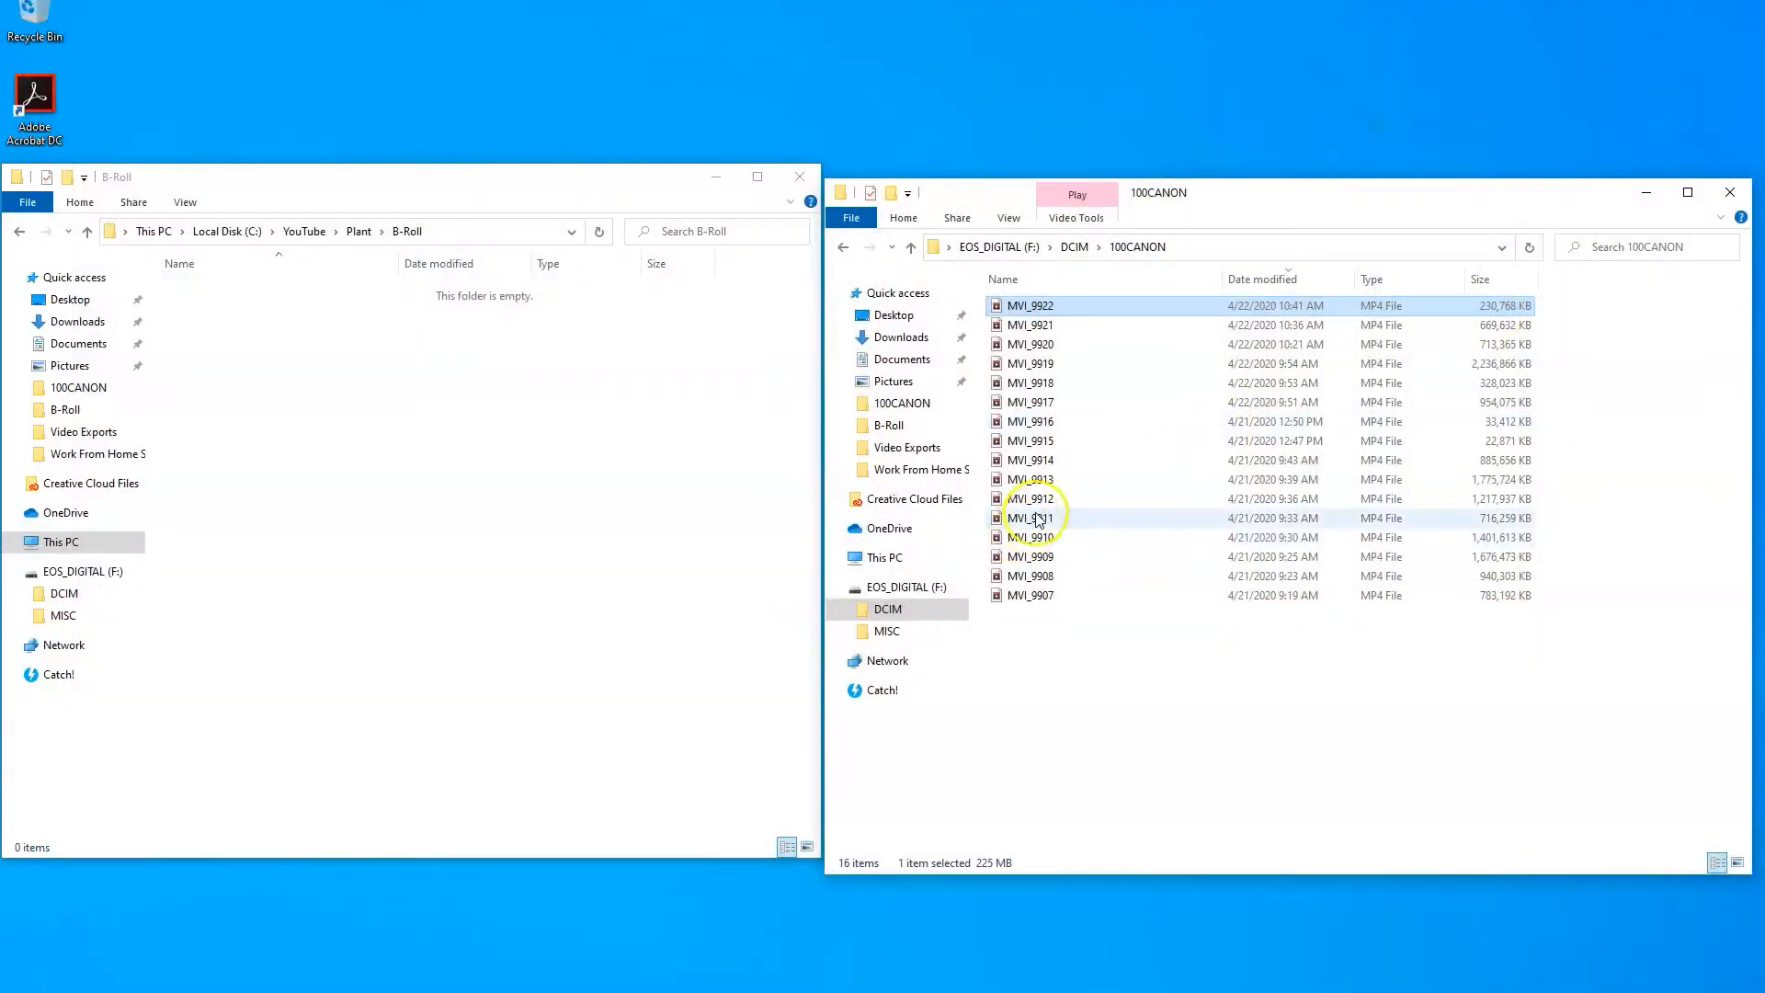
click(465, 516)
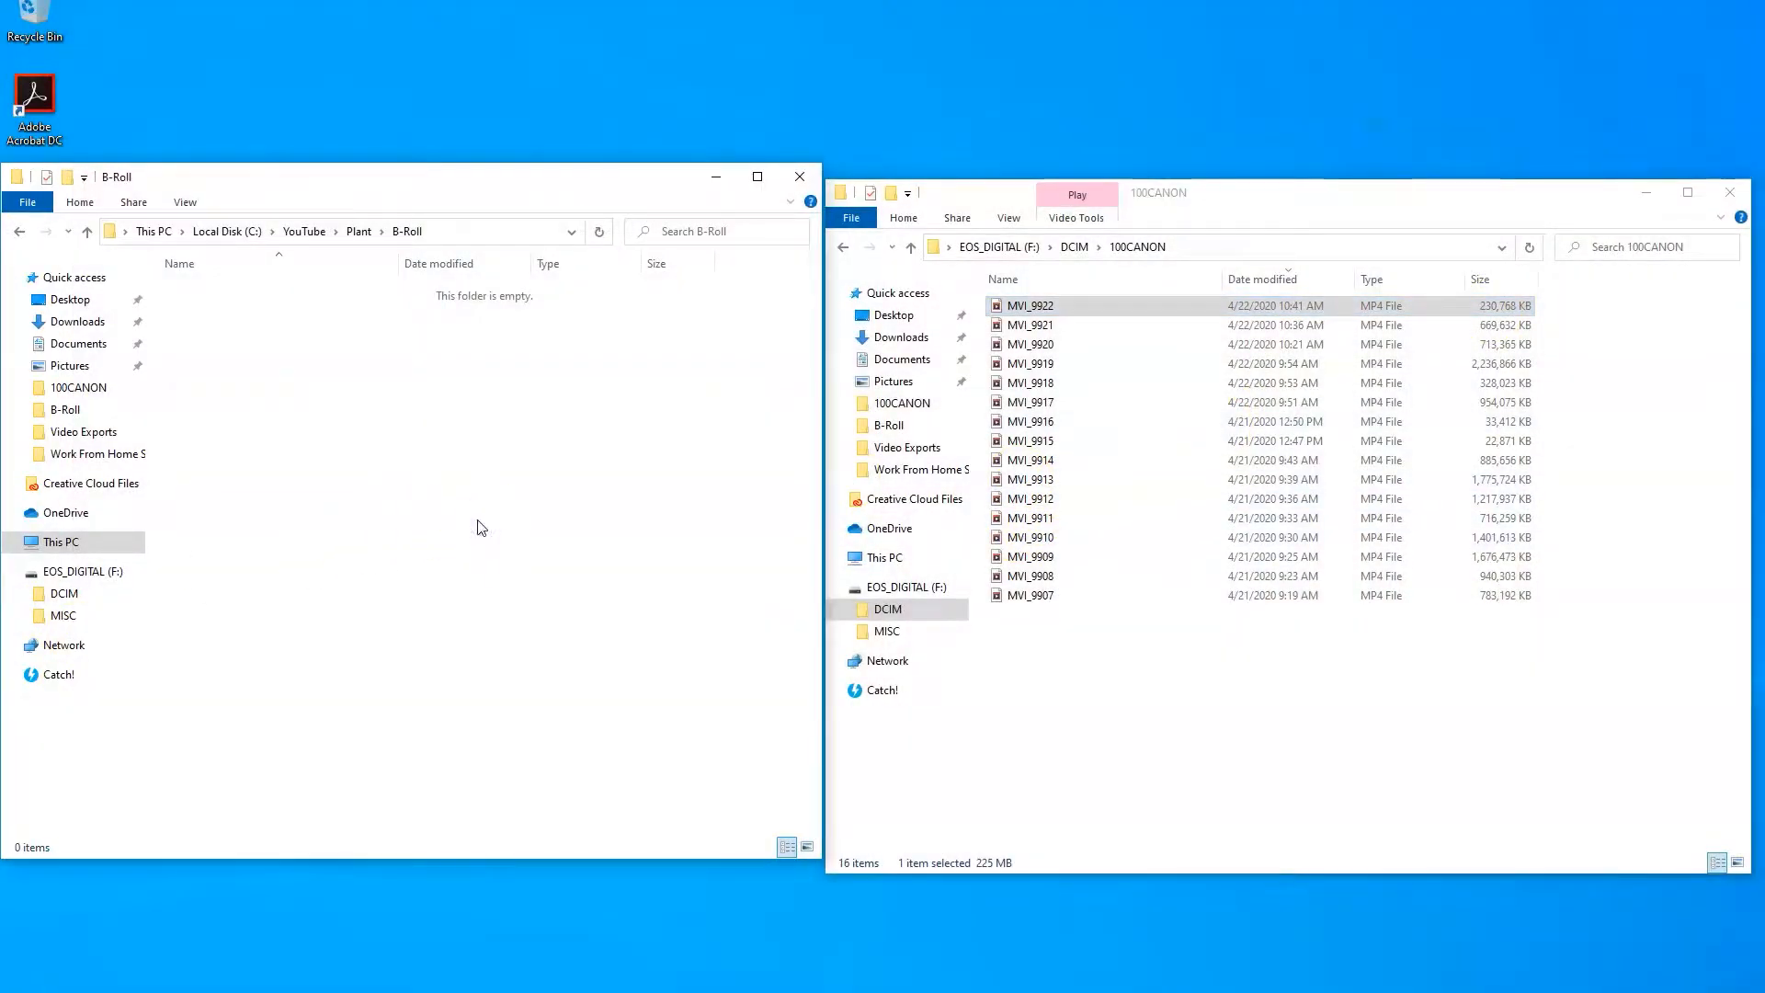
key(ctrl+v)
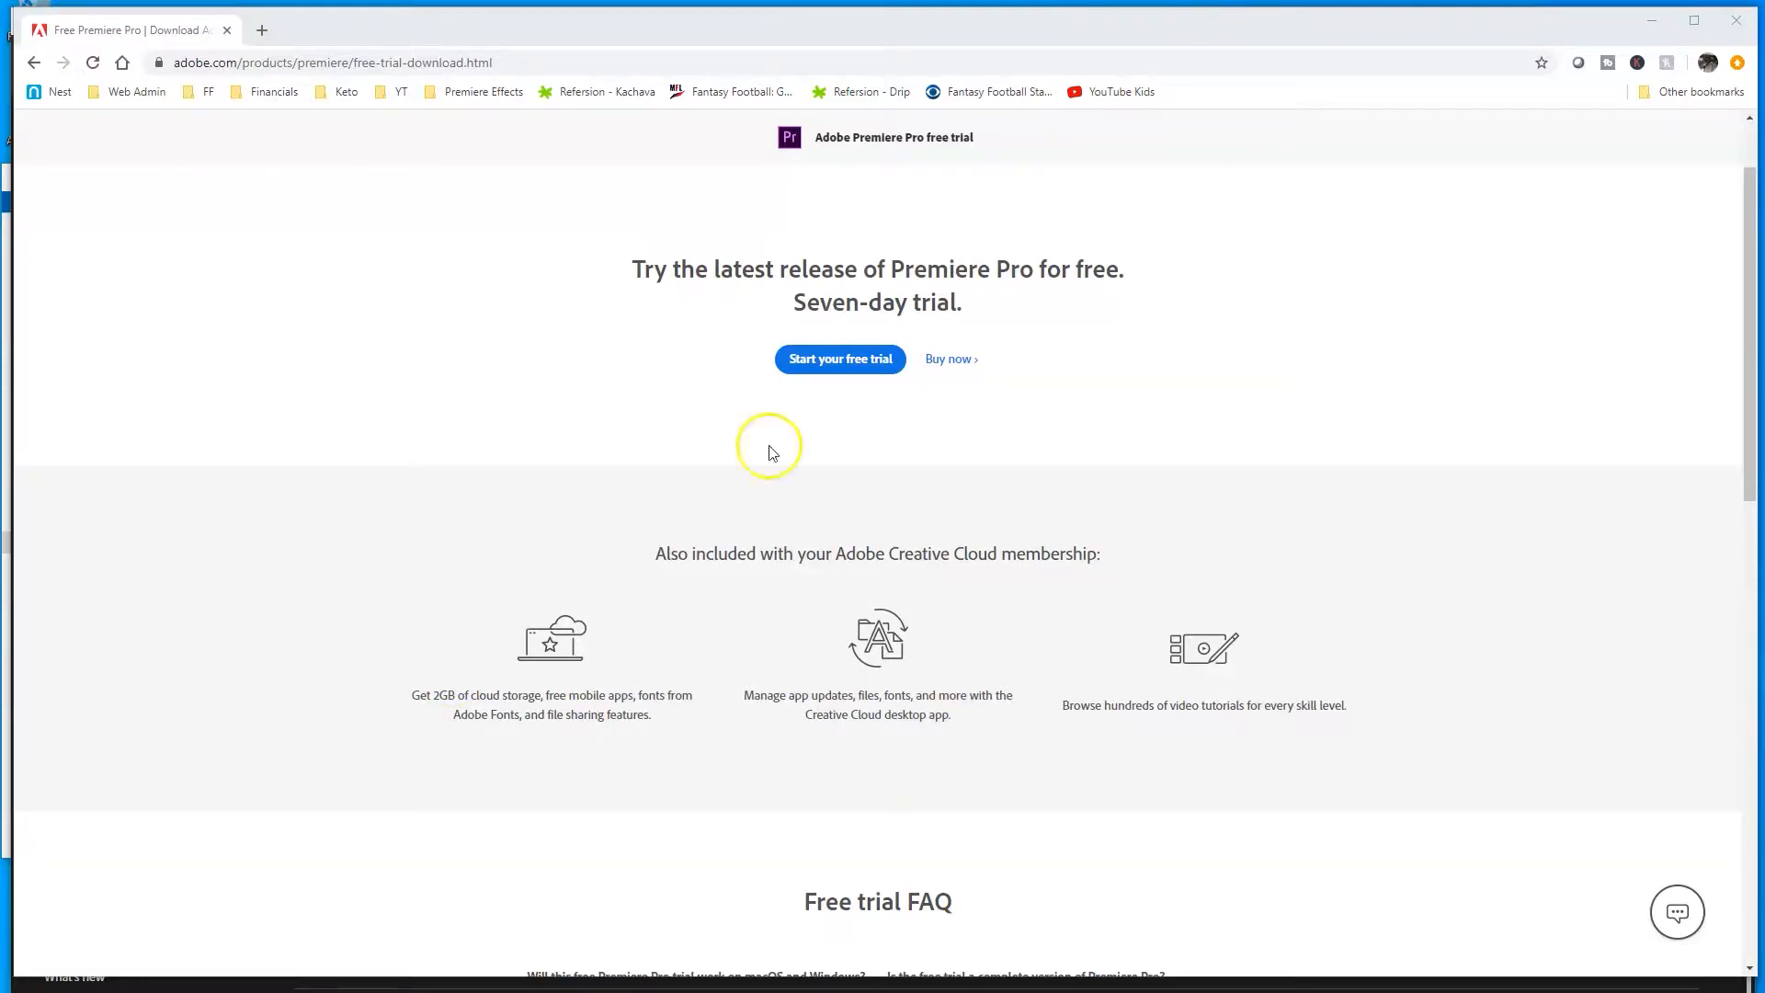
- Switch from the browser to Premiere Pro and start a new project with its location set to C:\YouTube\Plant
click(1656, 27)
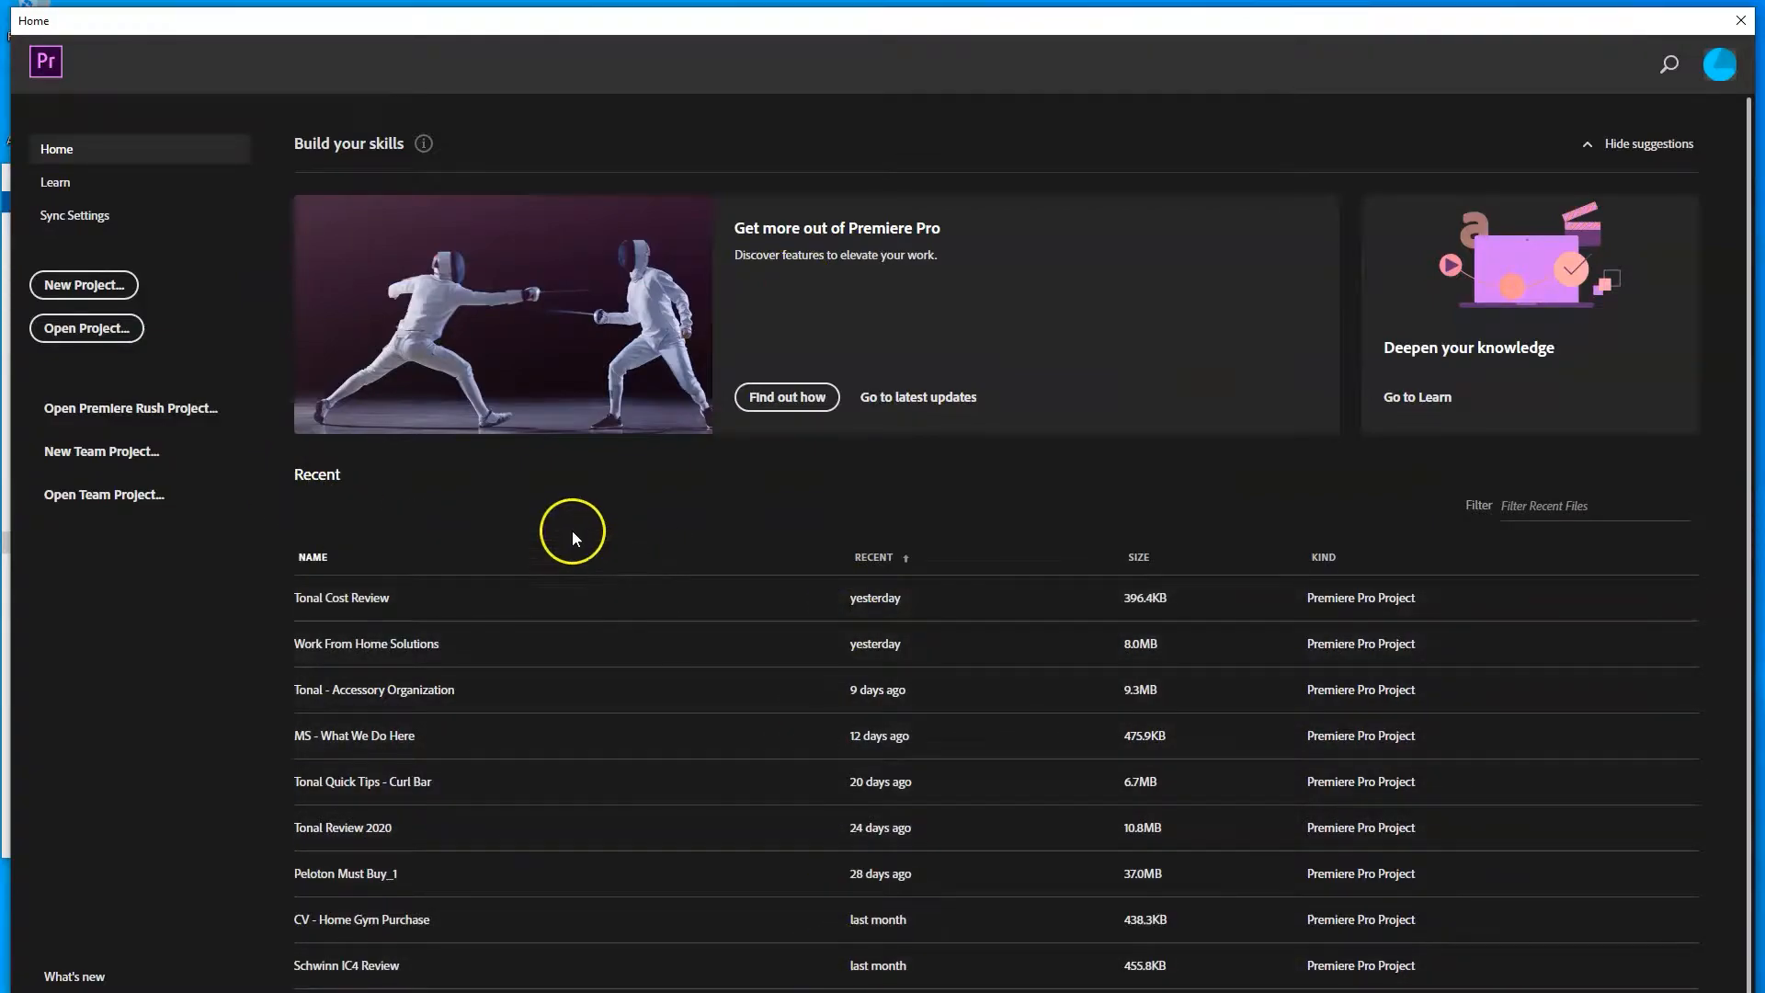
click(60, 287)
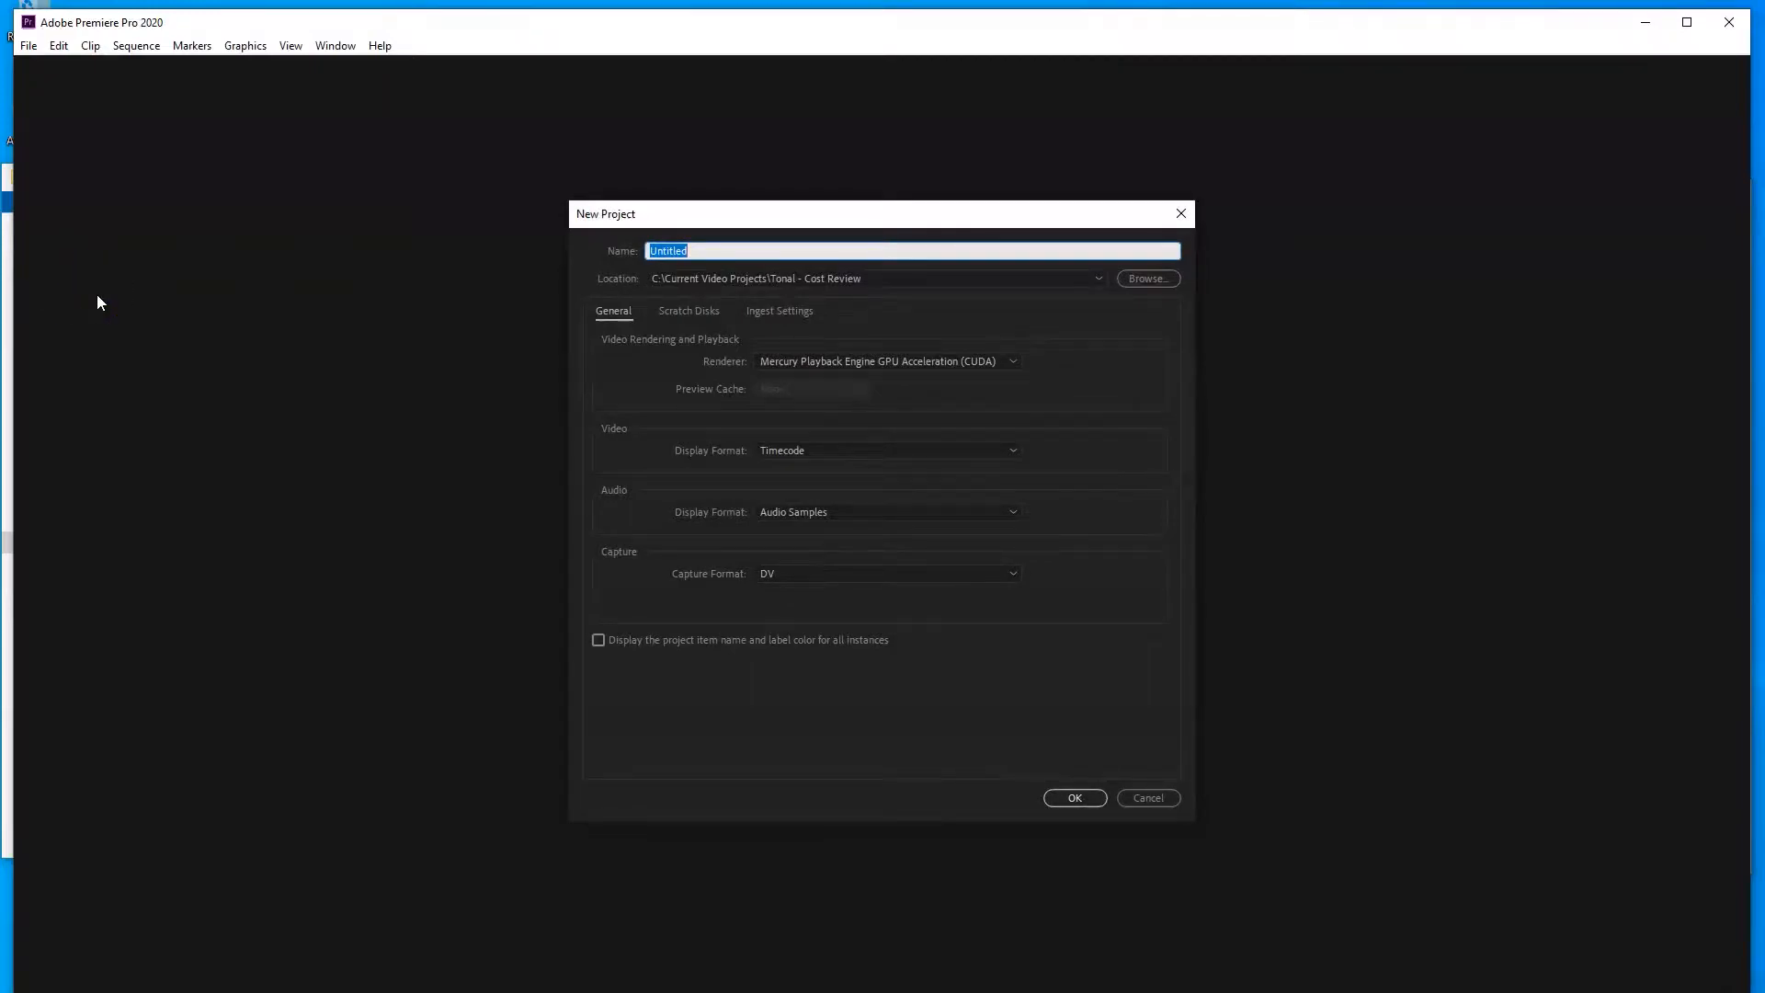
click(1140, 279)
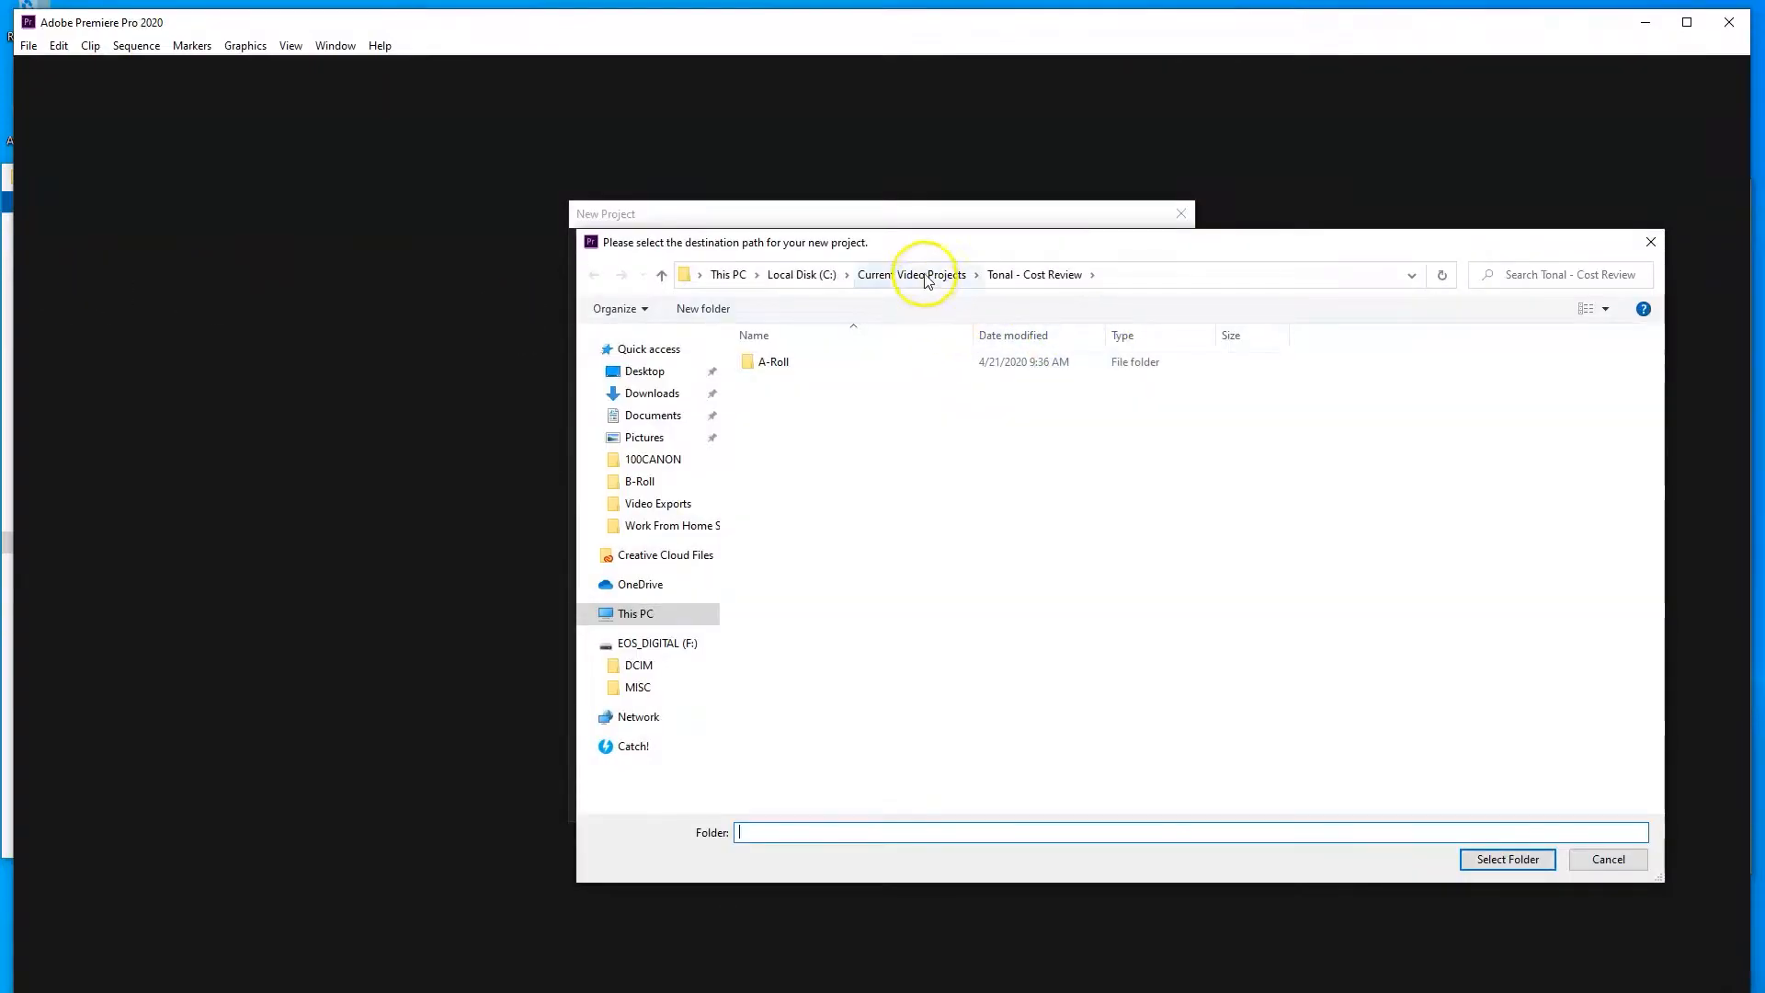
click(920, 275)
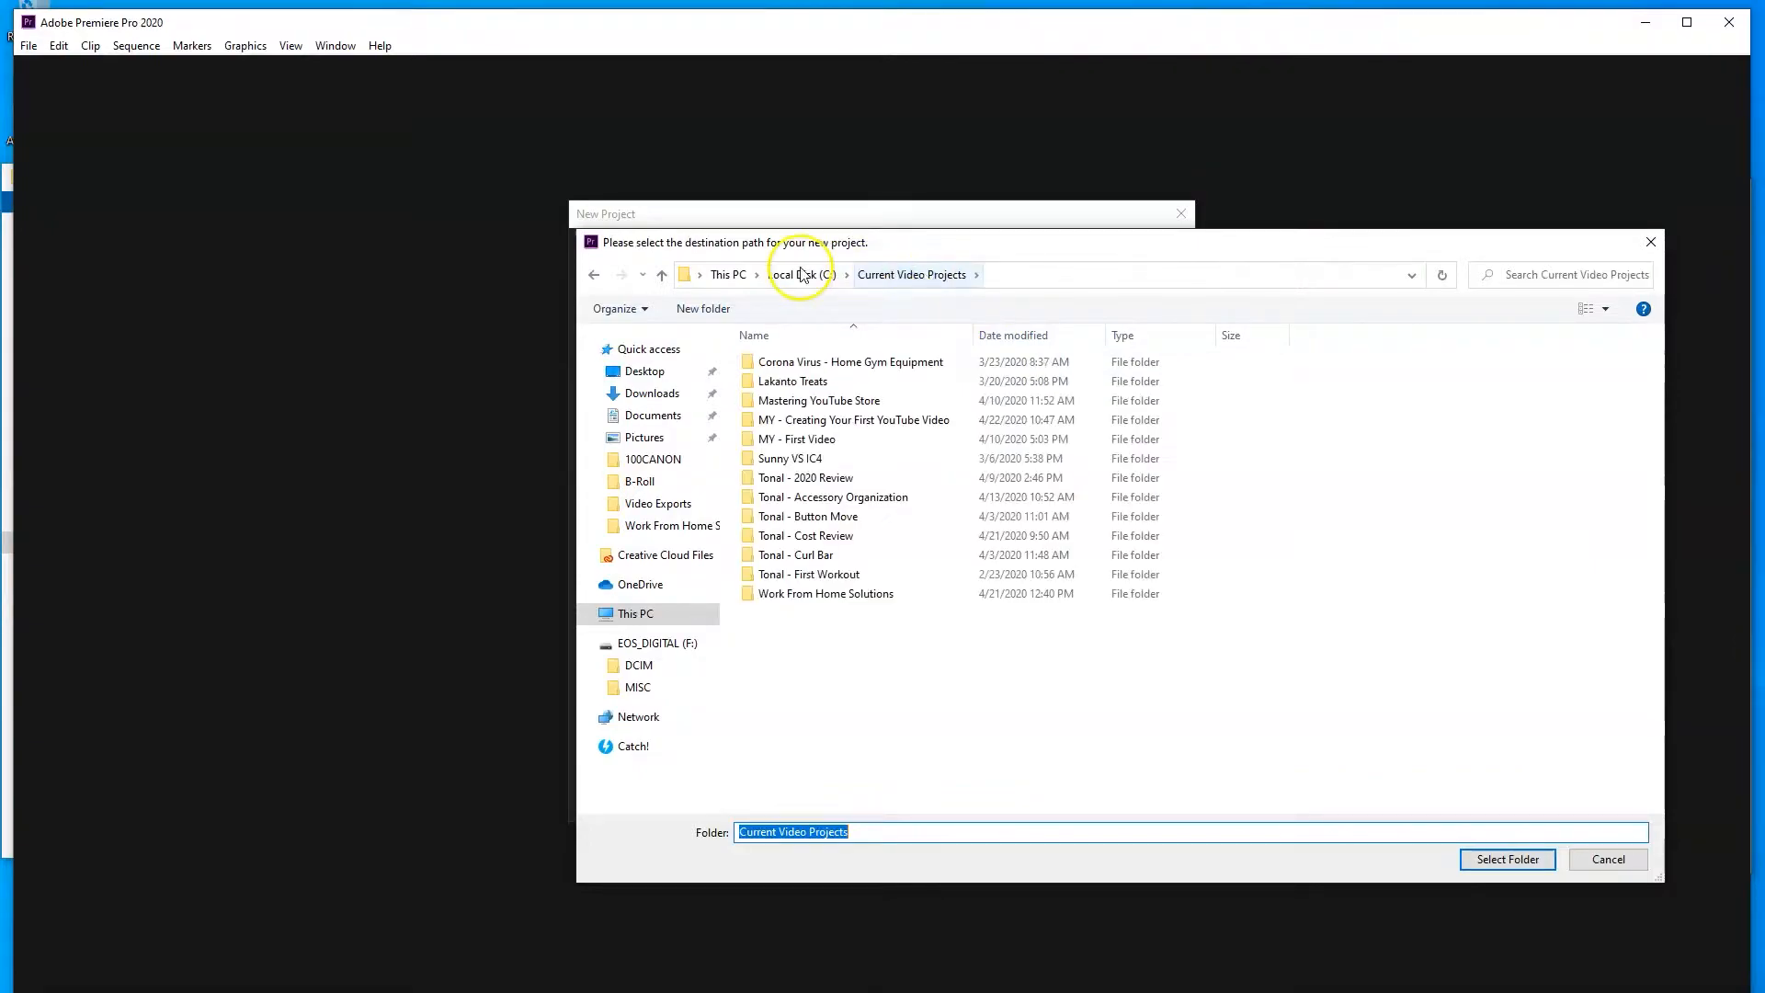
click(783, 276)
double_click(779, 557)
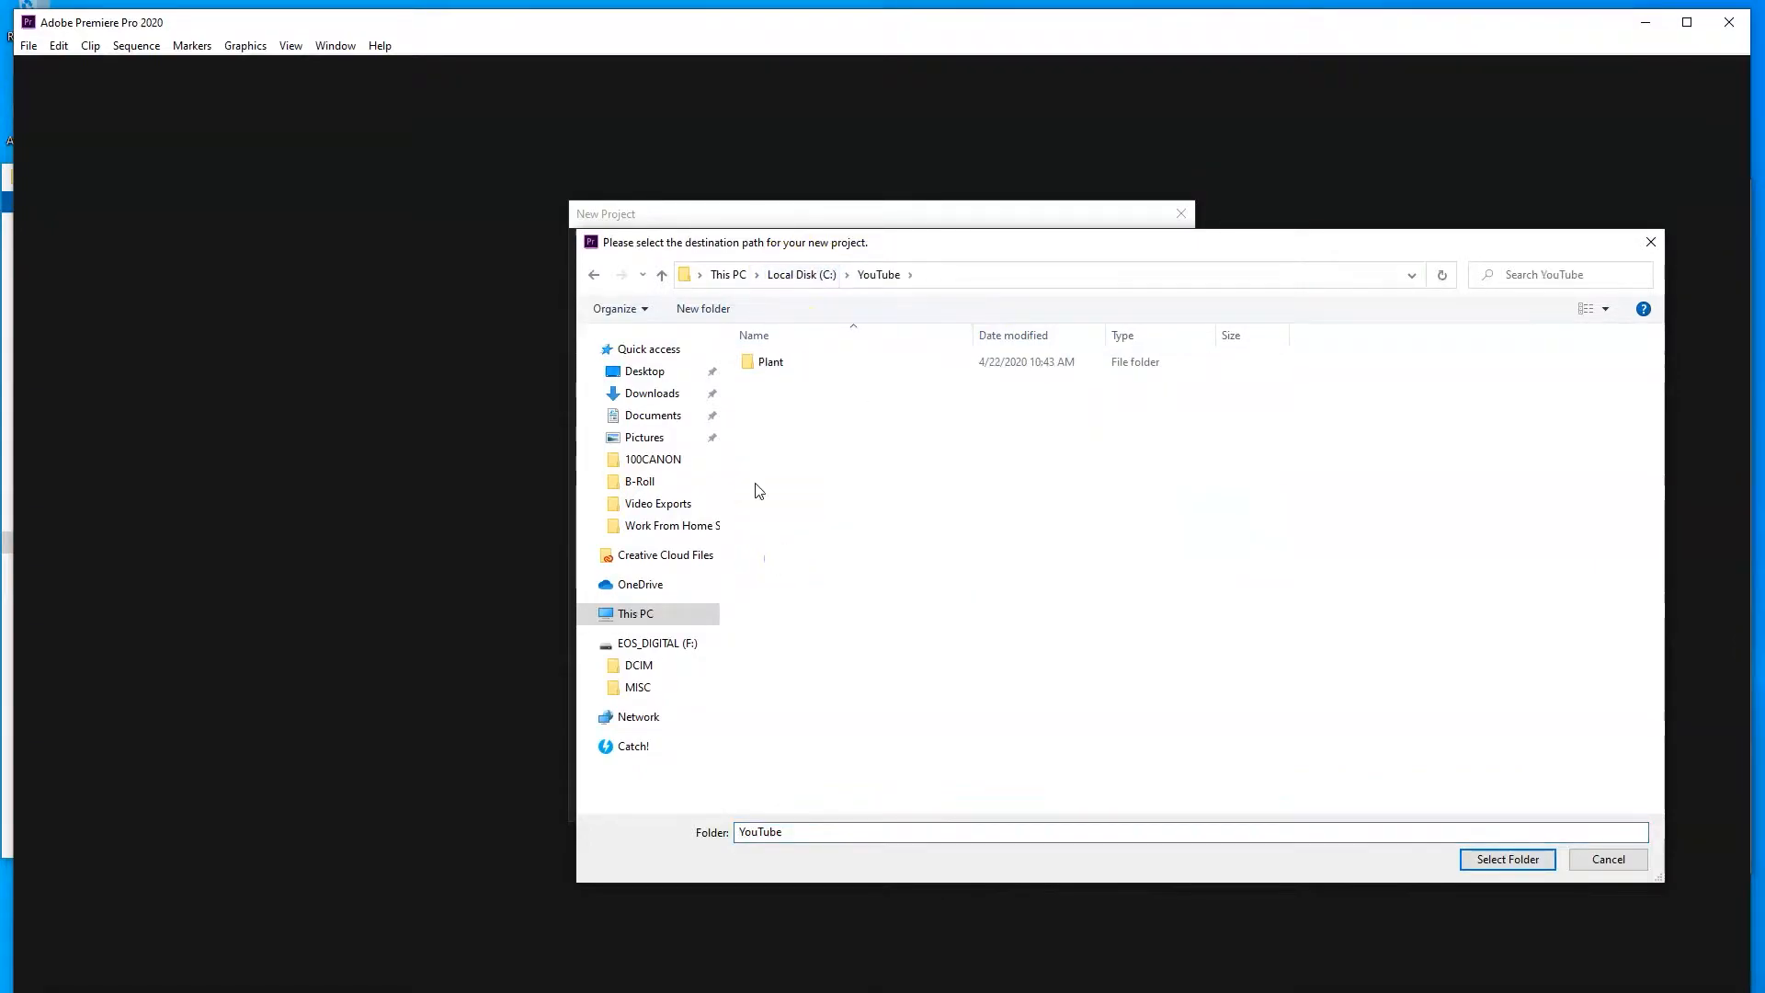
double_click(769, 362)
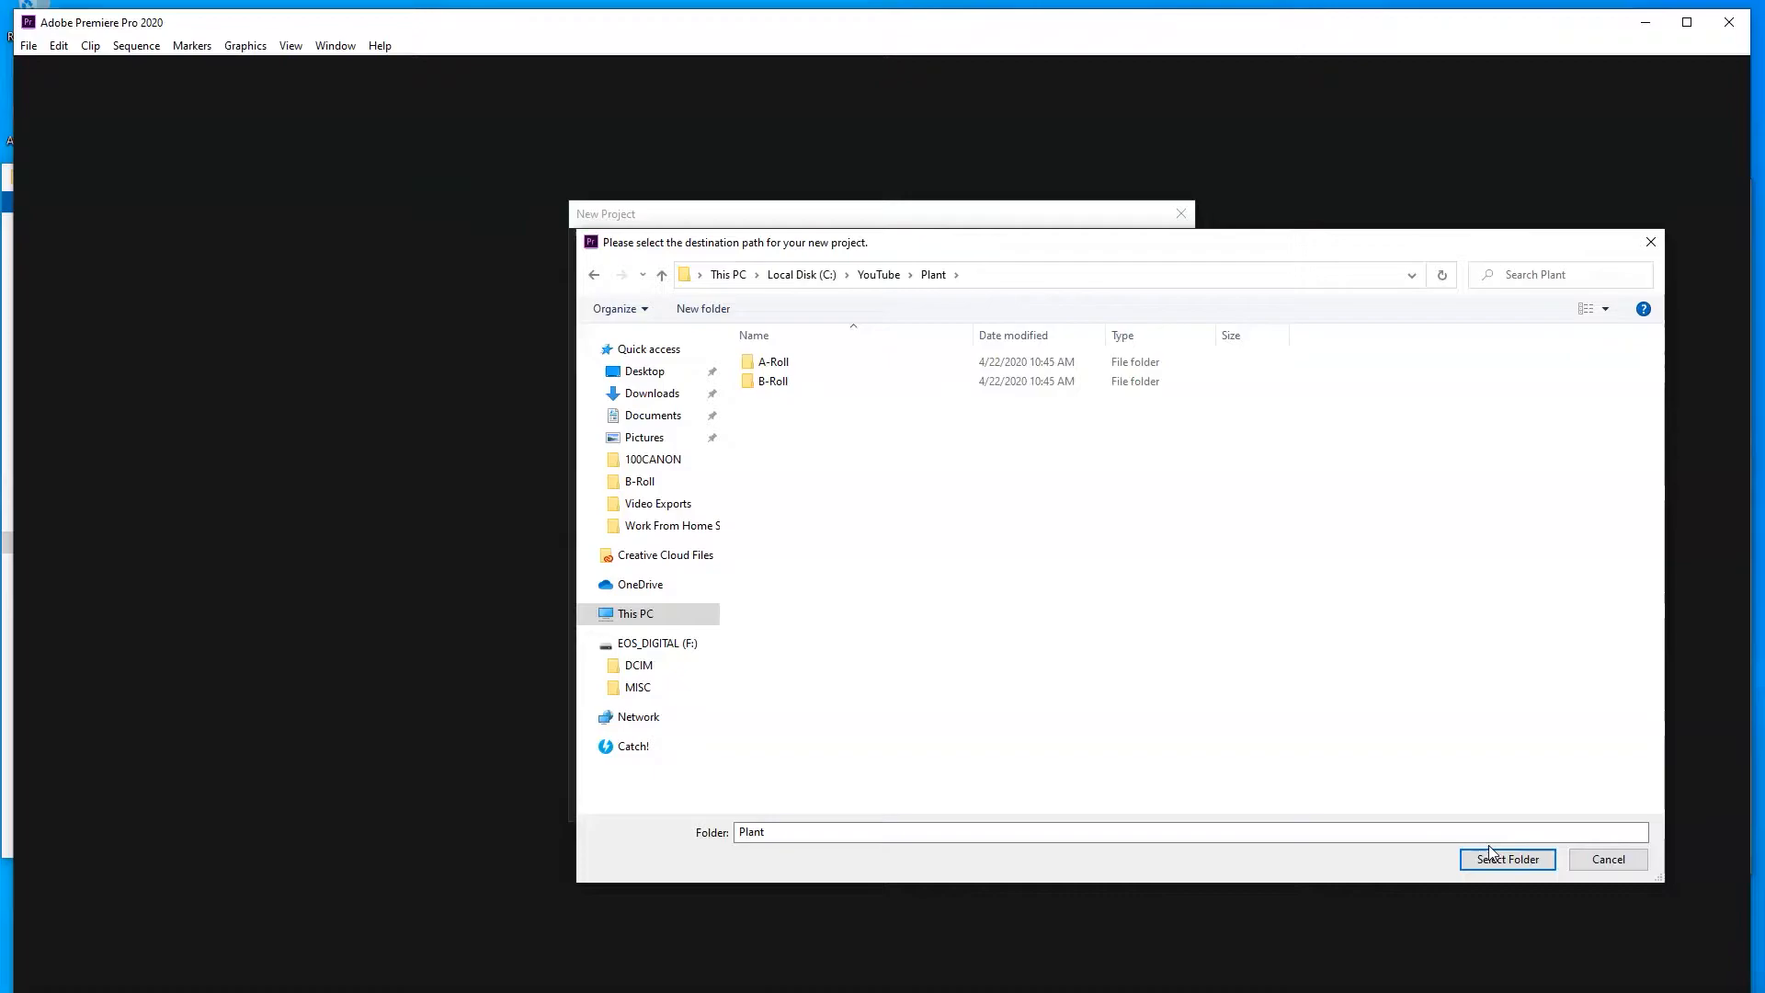
click(1517, 871)
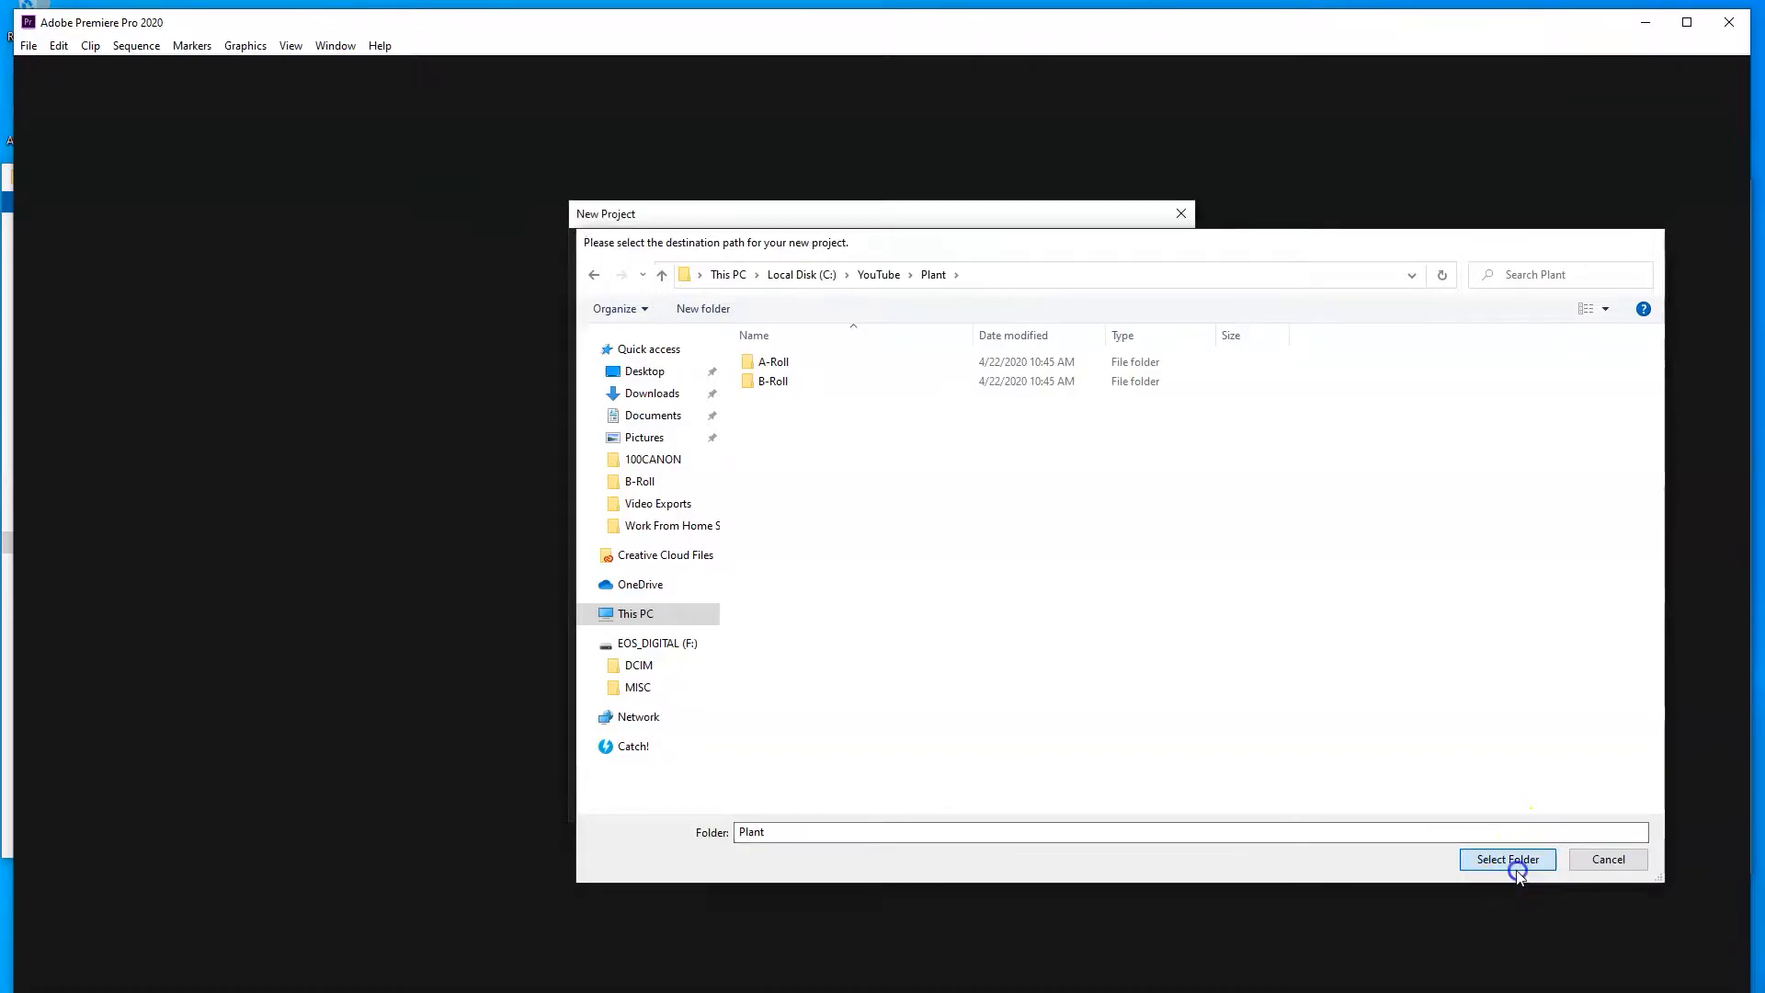
- Name the new project Plant and create it with the default settings
click(694, 250)
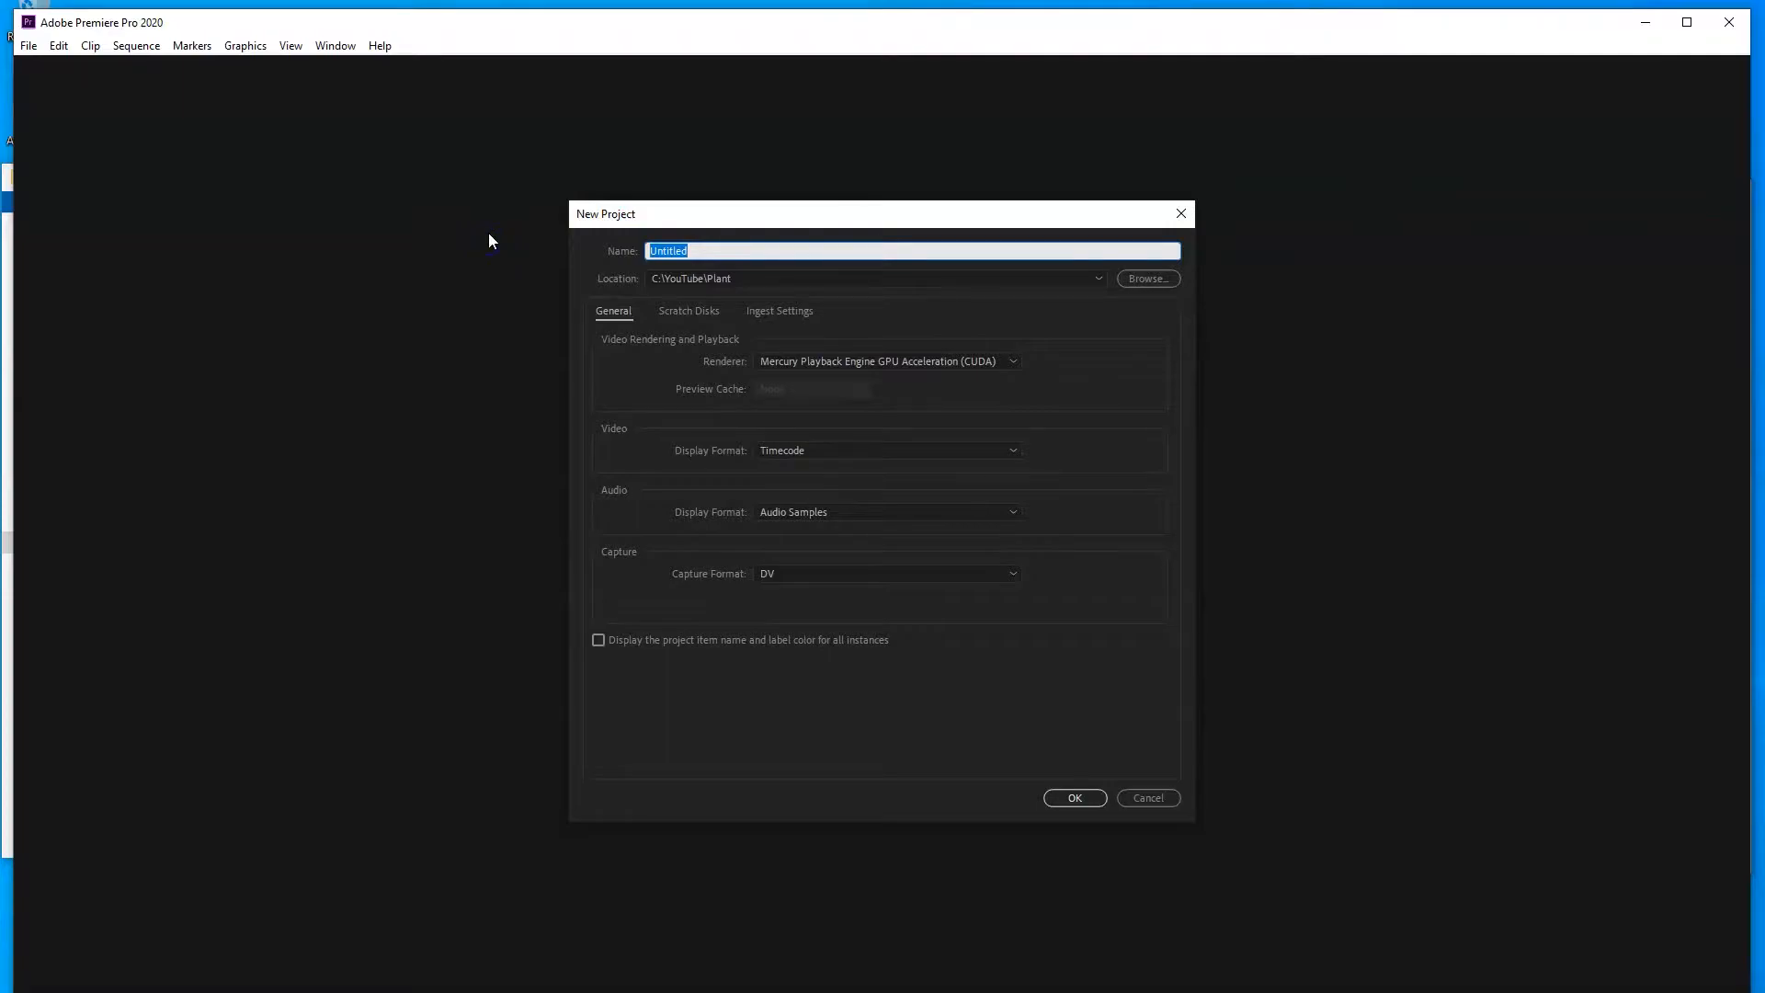
text(Plant)
click(1081, 799)
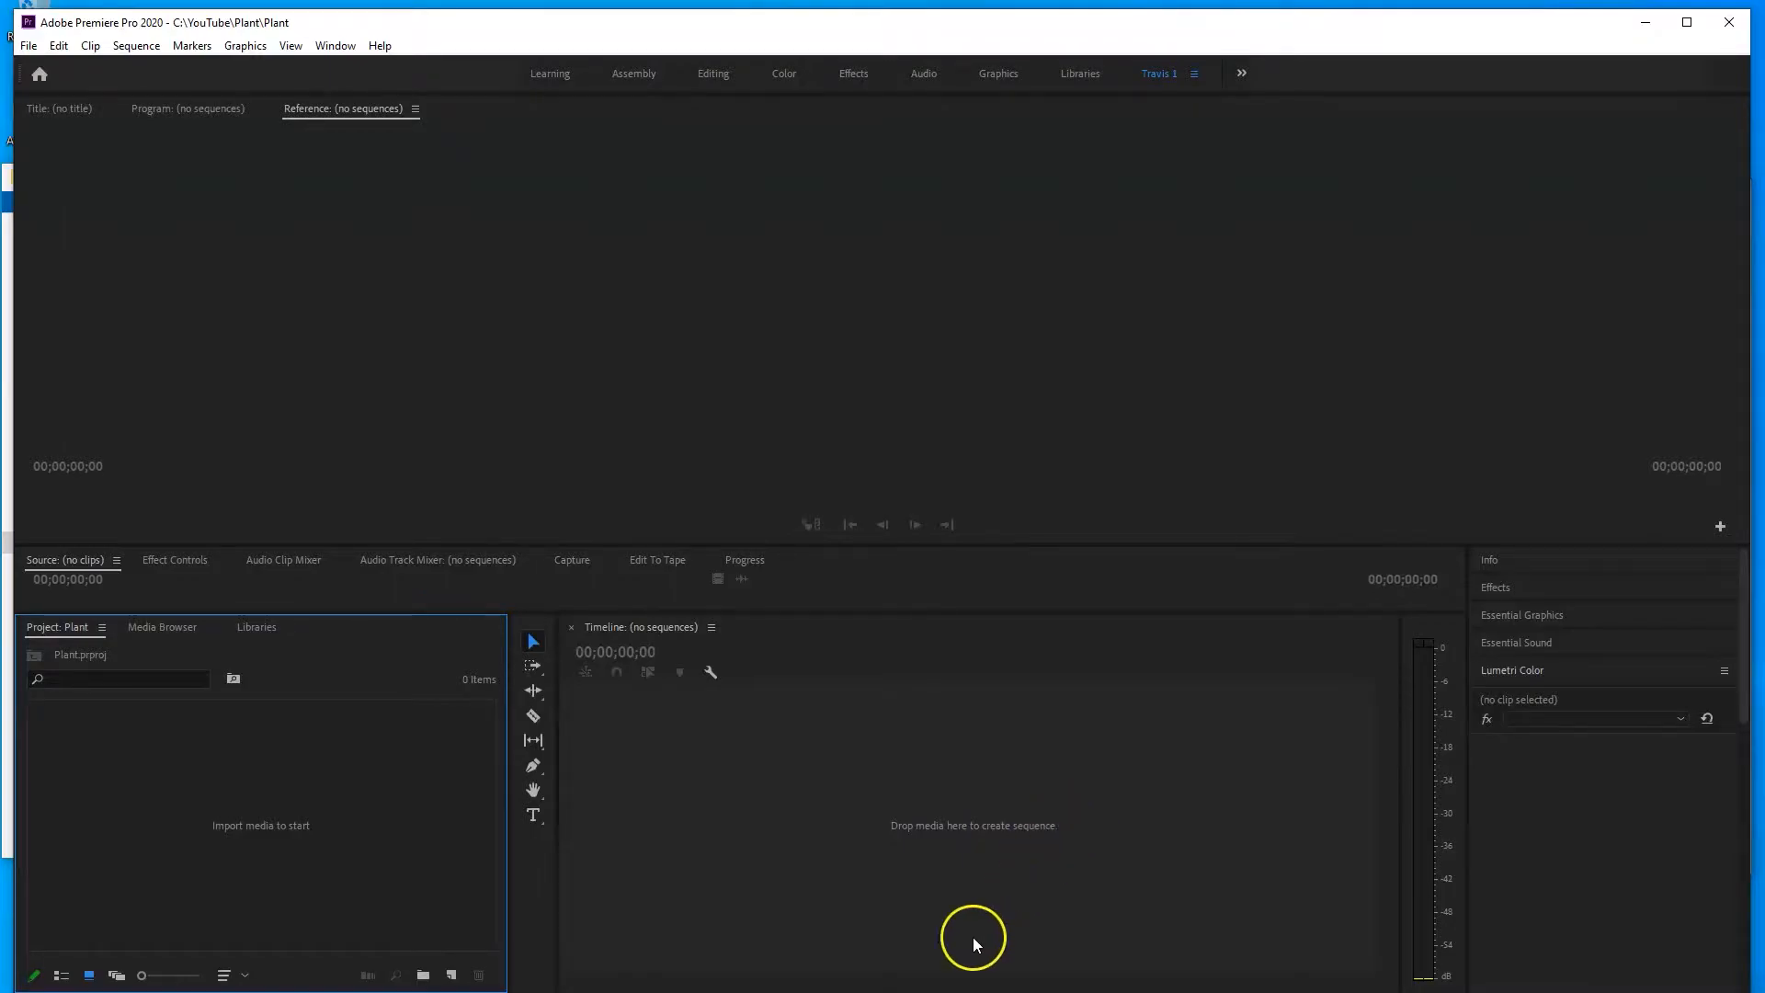
- Switch to File Explorer and import the A-Roll and B-Roll folders from C:\YouTube\Plant into the Premiere Pro project
click(563, 992)
click(598, 970)
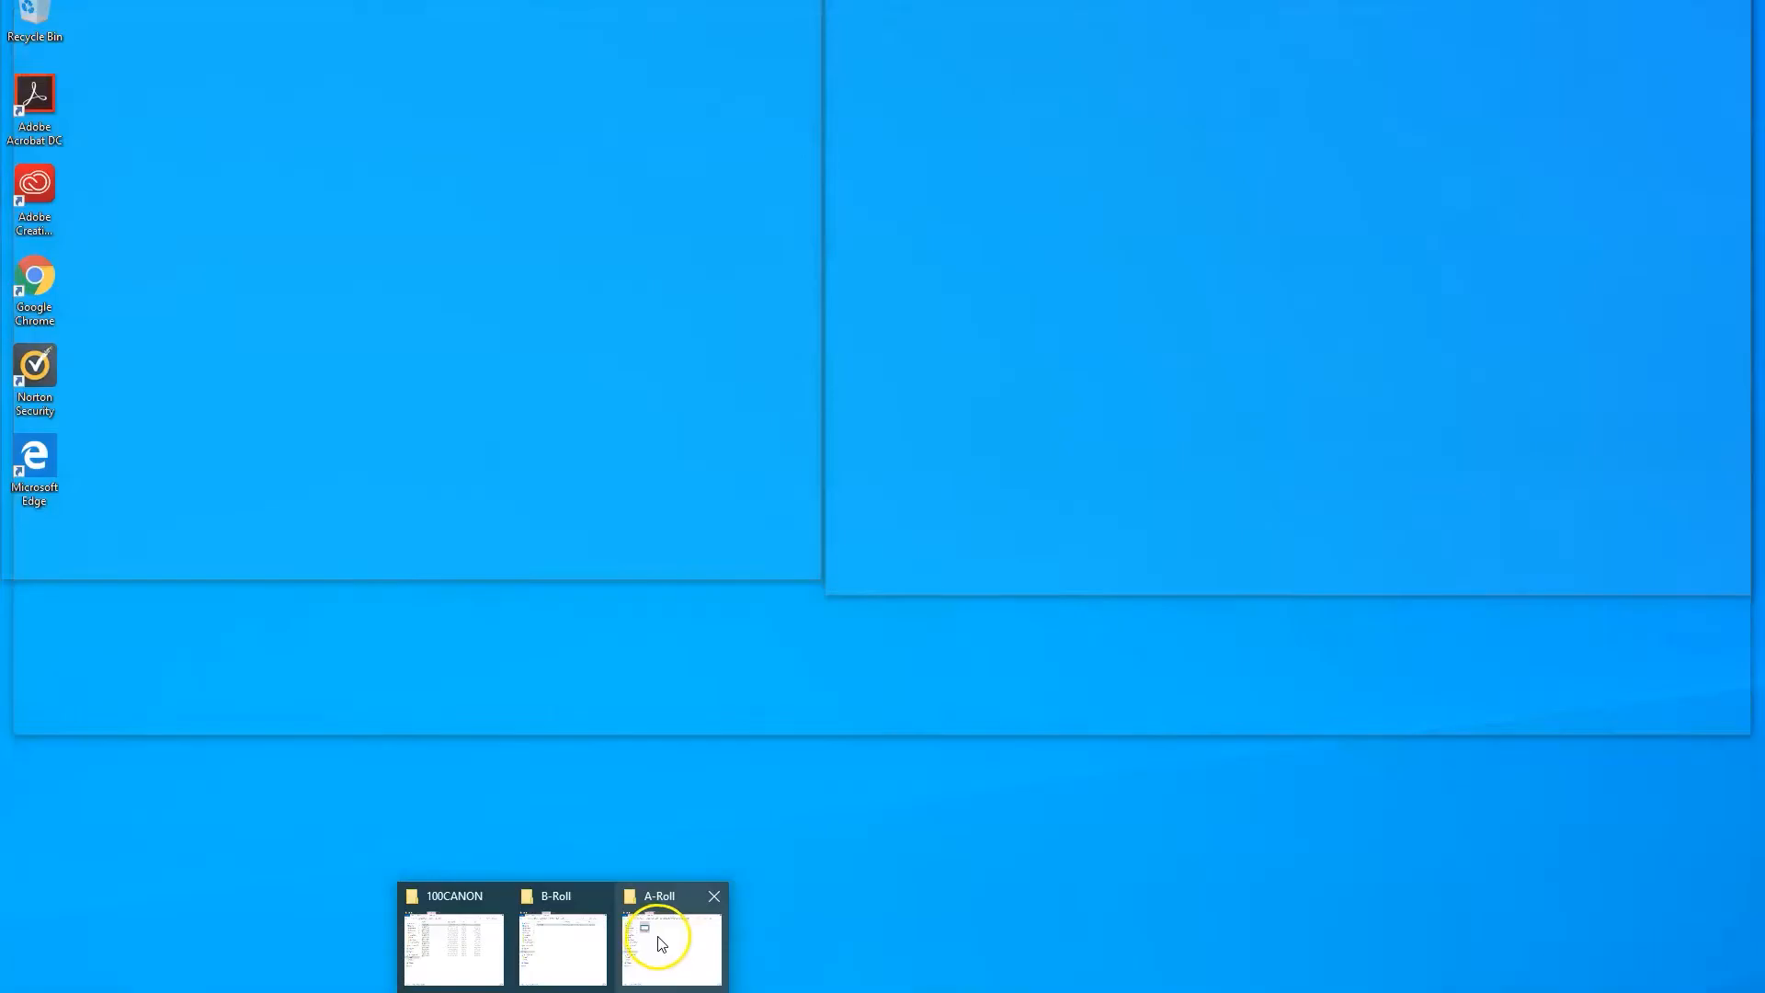
click(662, 945)
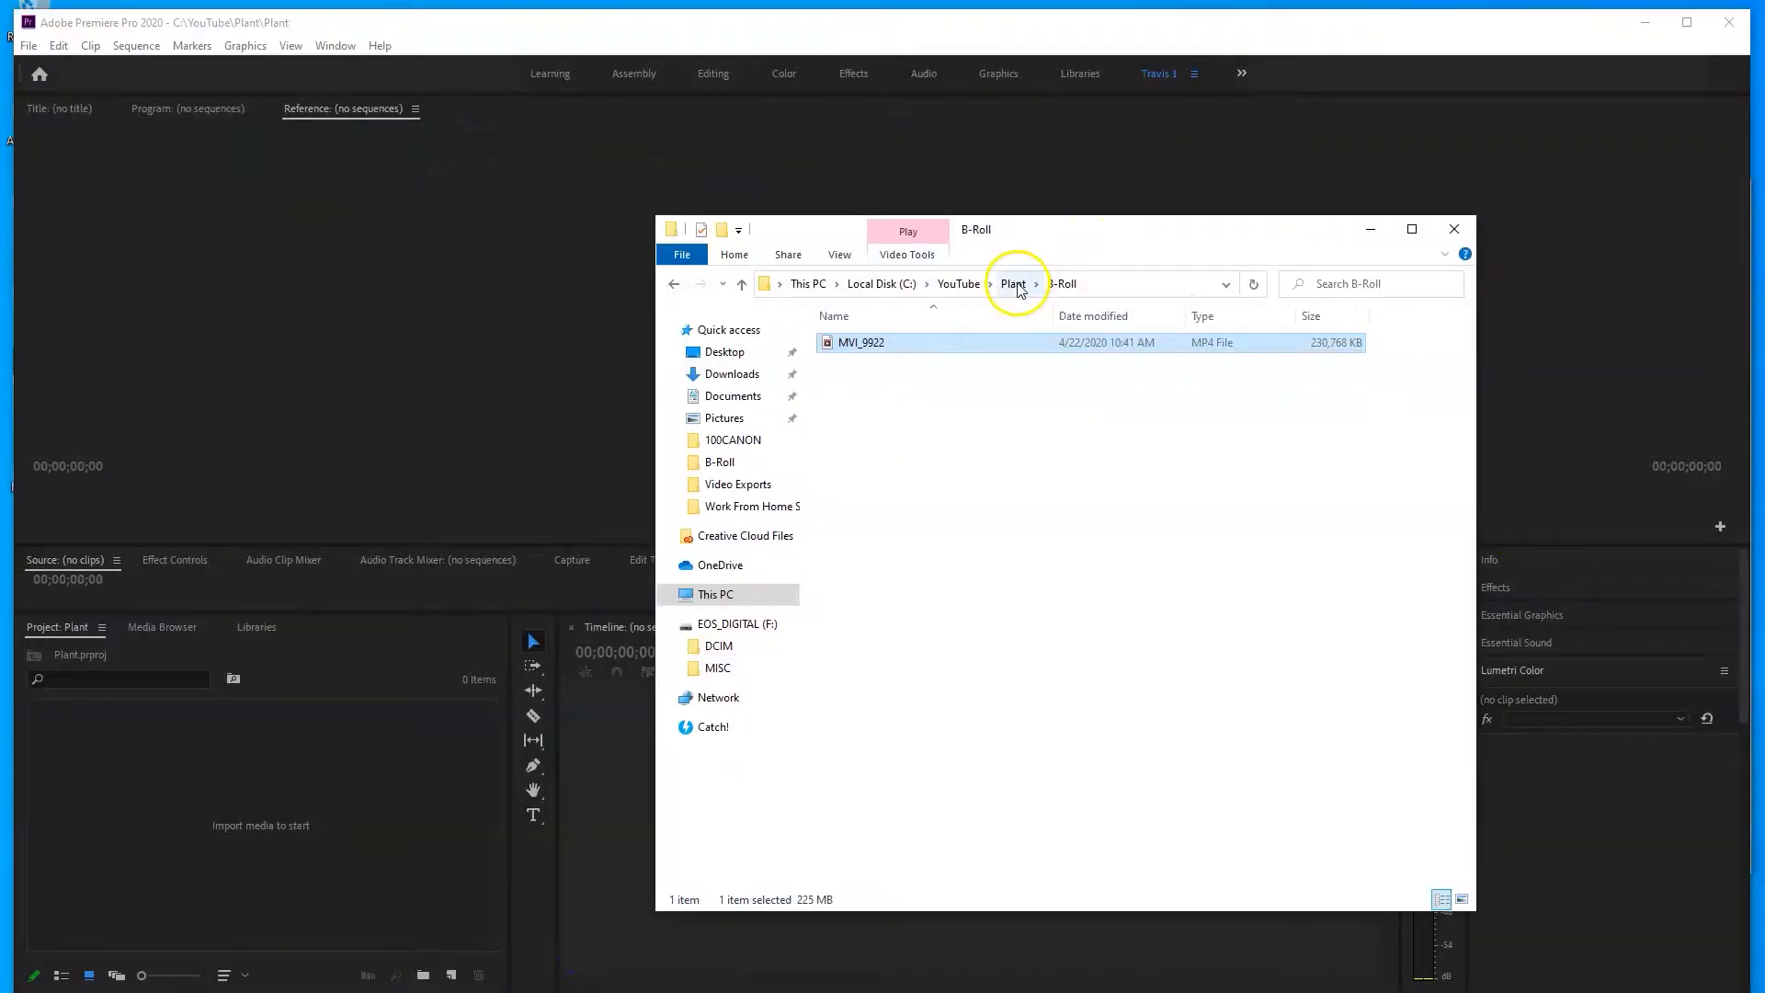
click(1017, 284)
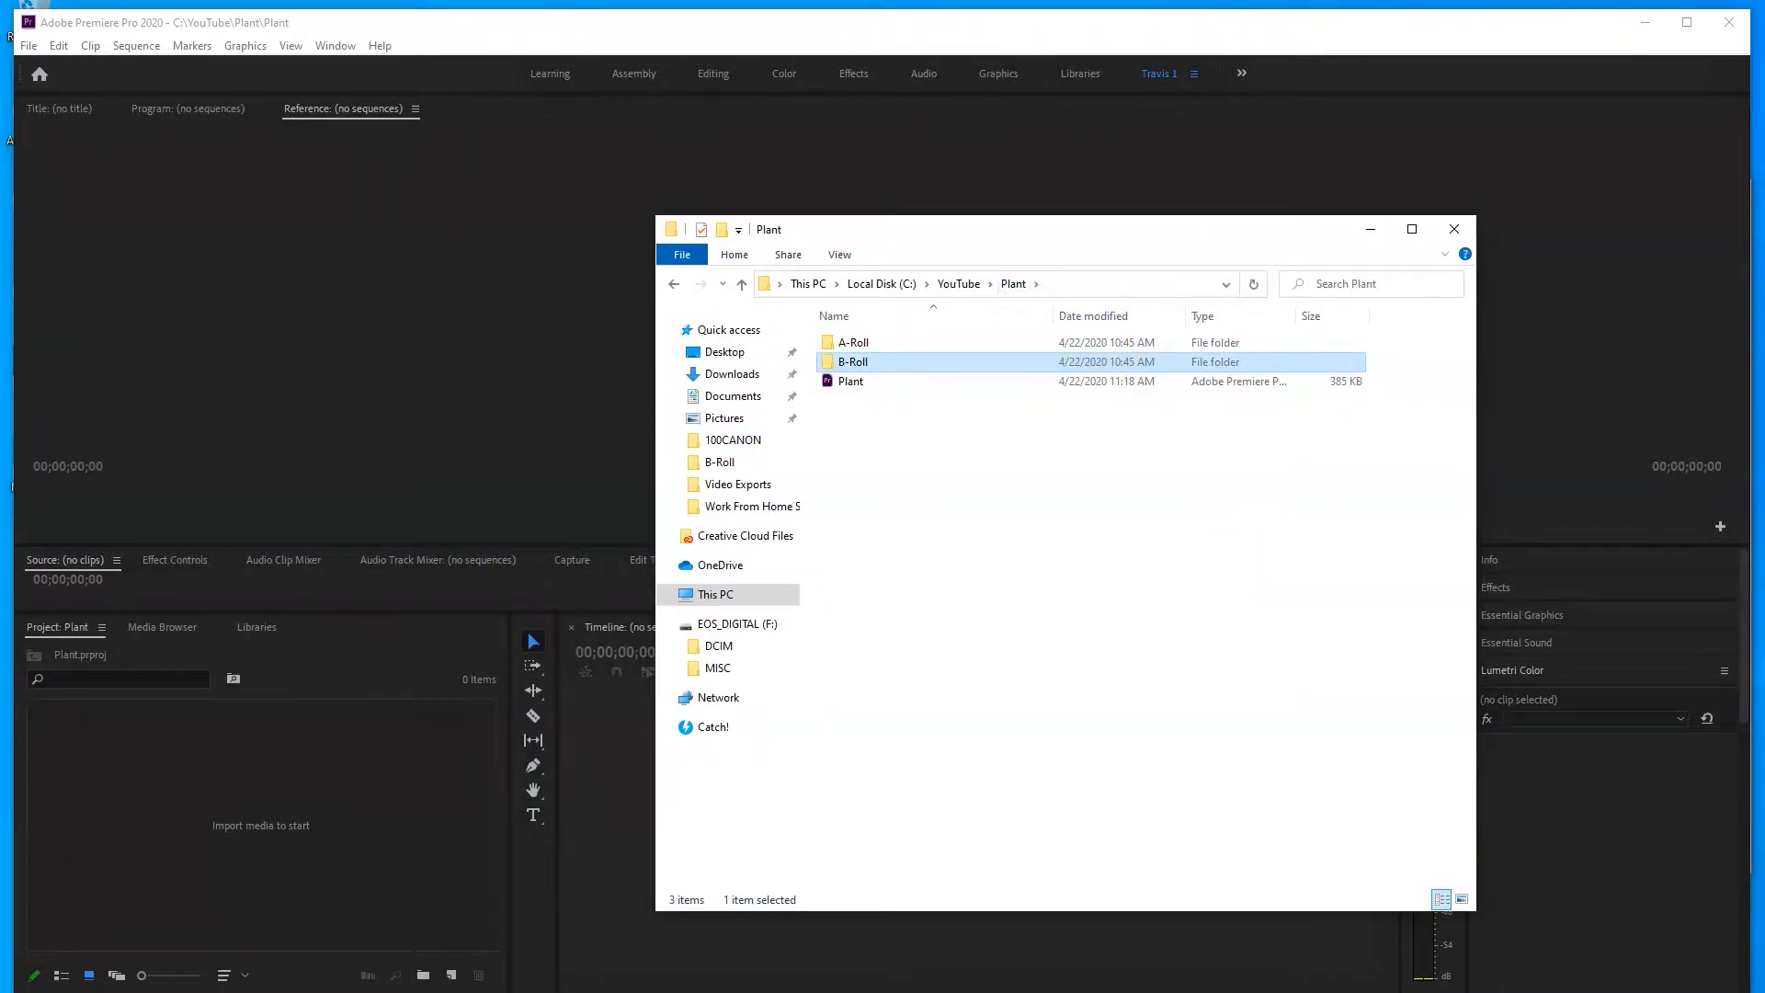
click(841, 348)
drag(865, 352, 294, 738)
drag(159, 814, 152, 808)
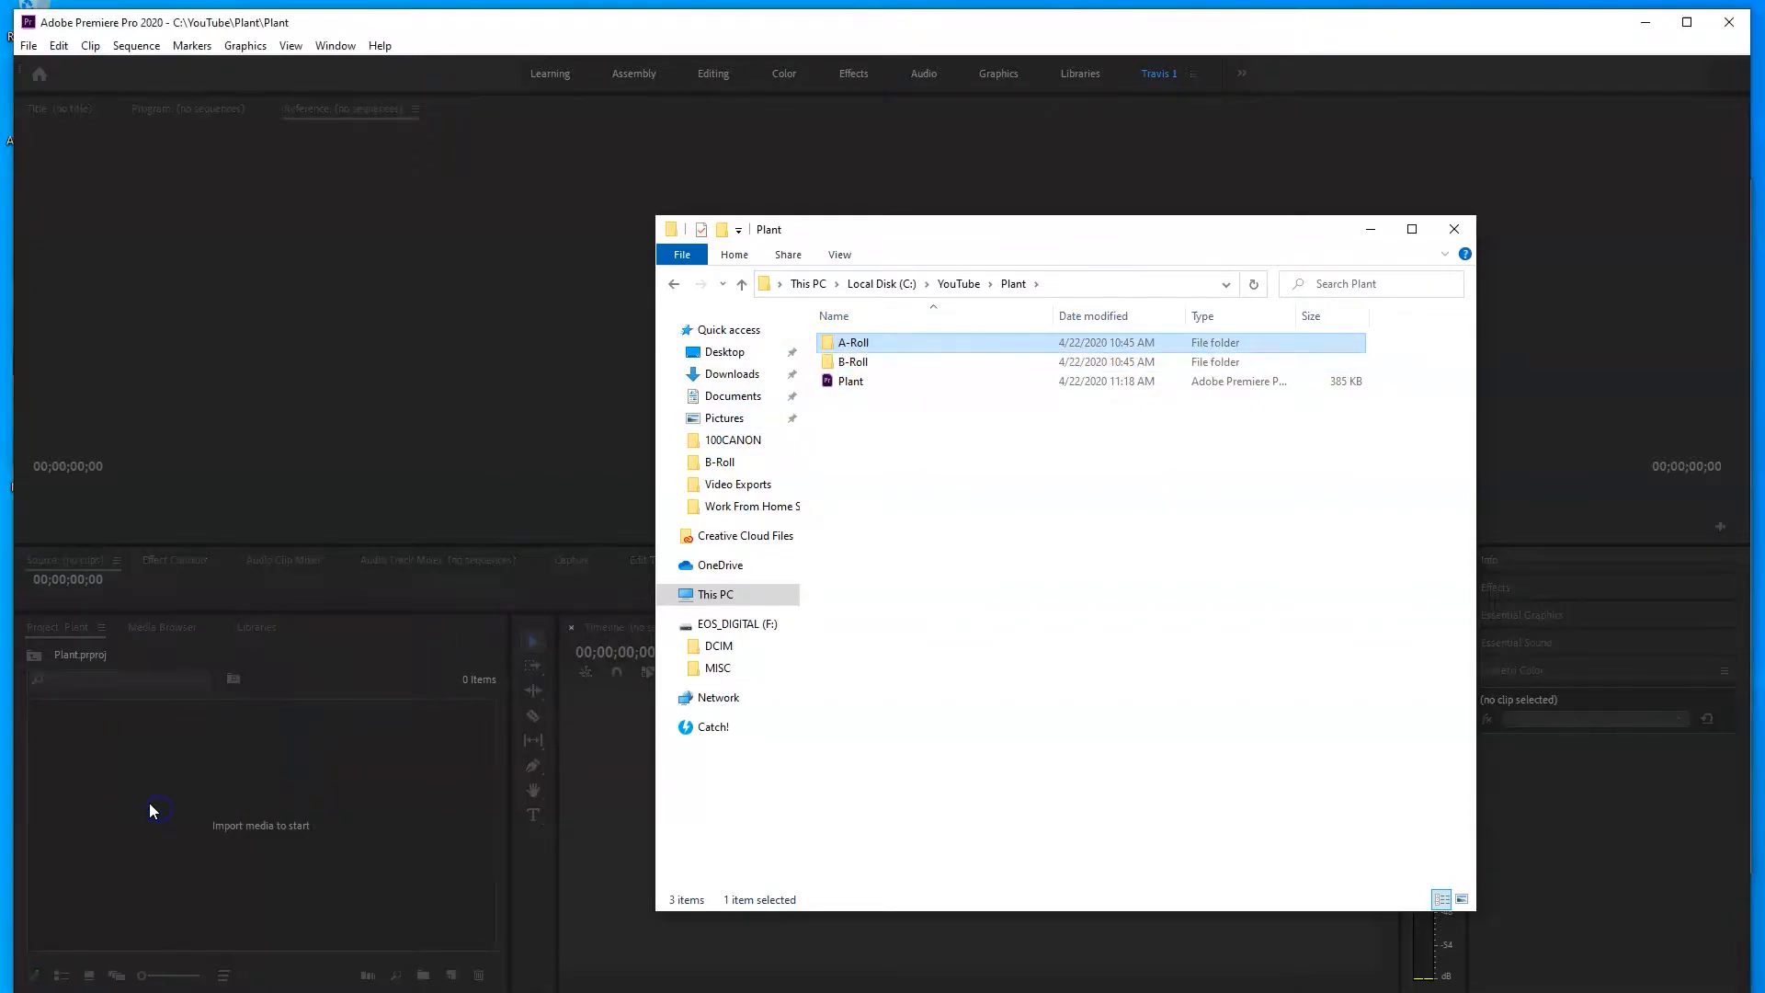
drag(853, 361, 210, 775)
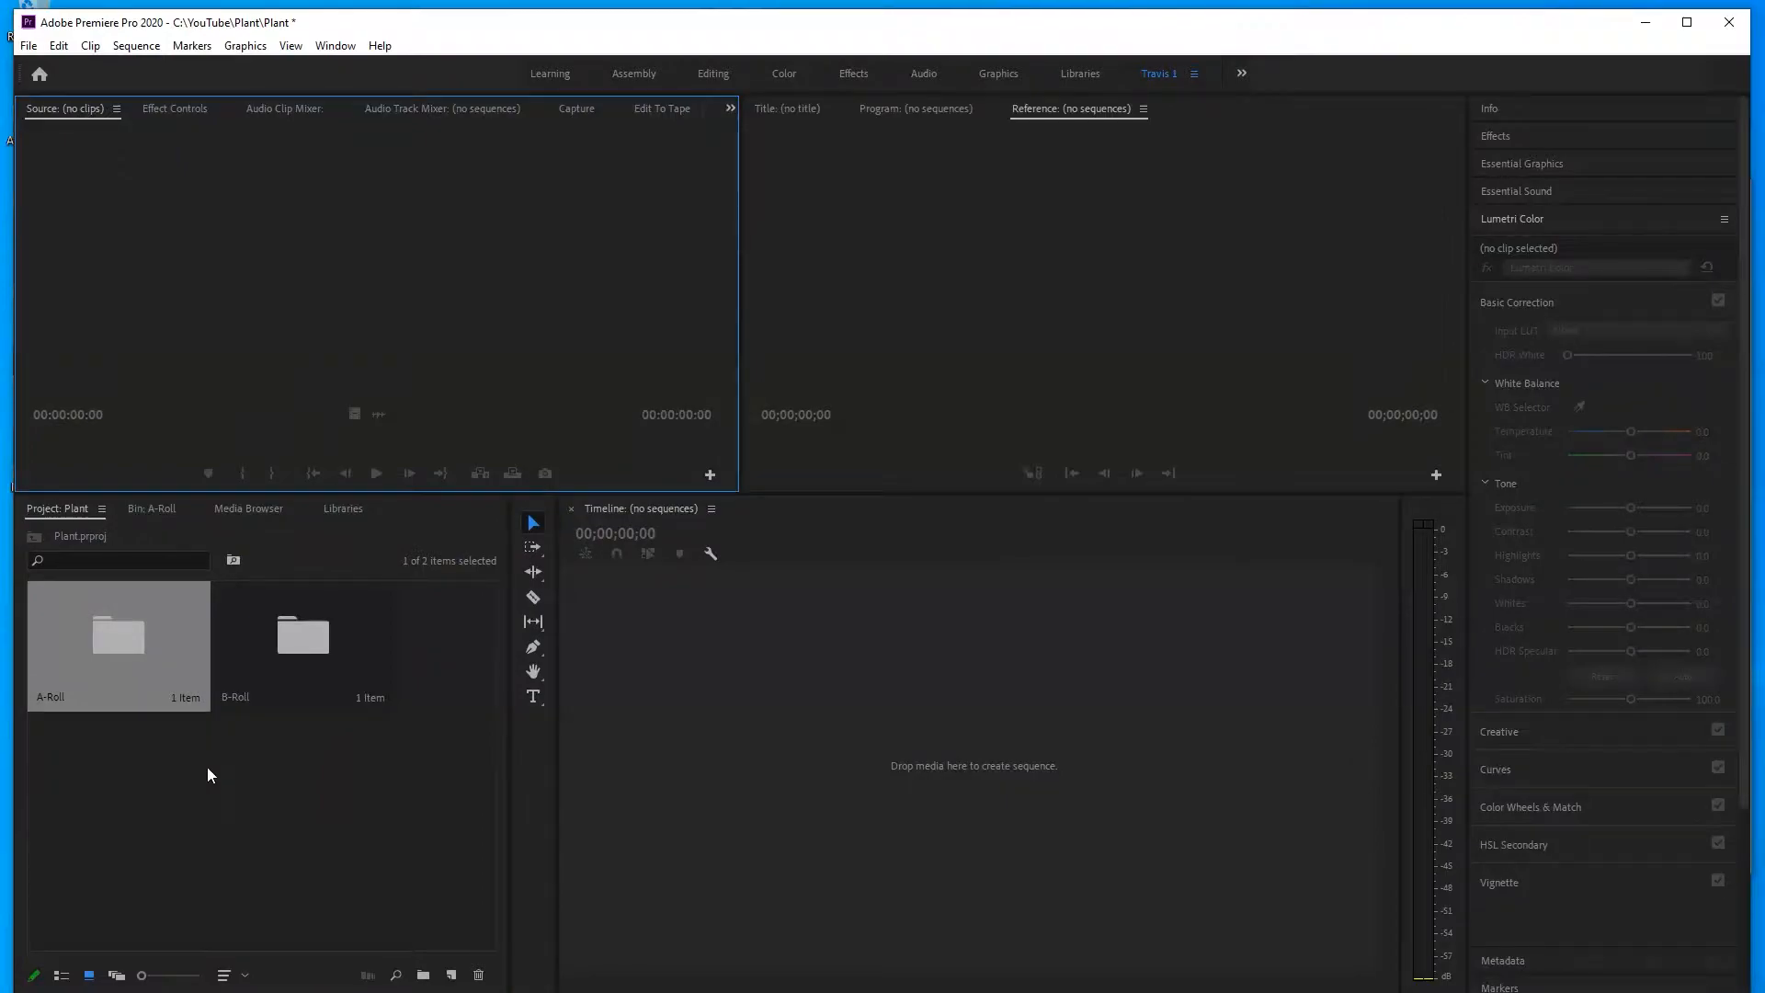
- Load MVI_9920.MP4 from the A-Roll bin into the Source monitor and review its footage to locate the first usable take
double_click(131, 642)
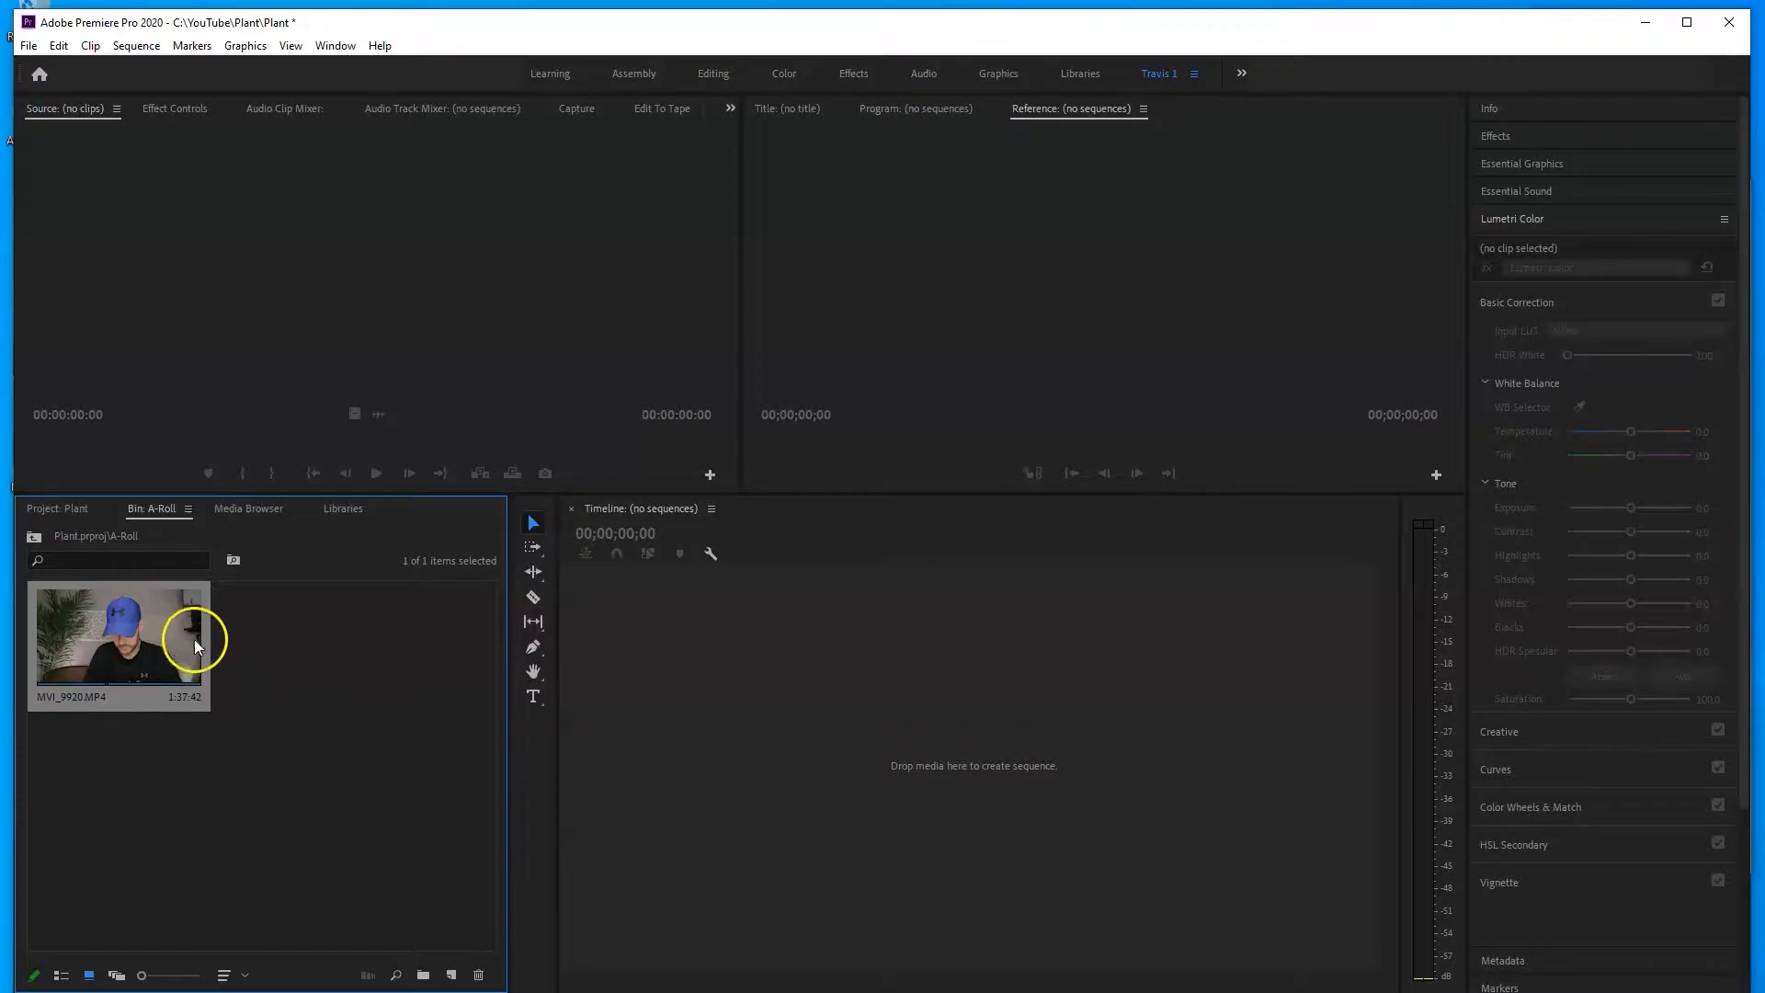
double_click(130, 619)
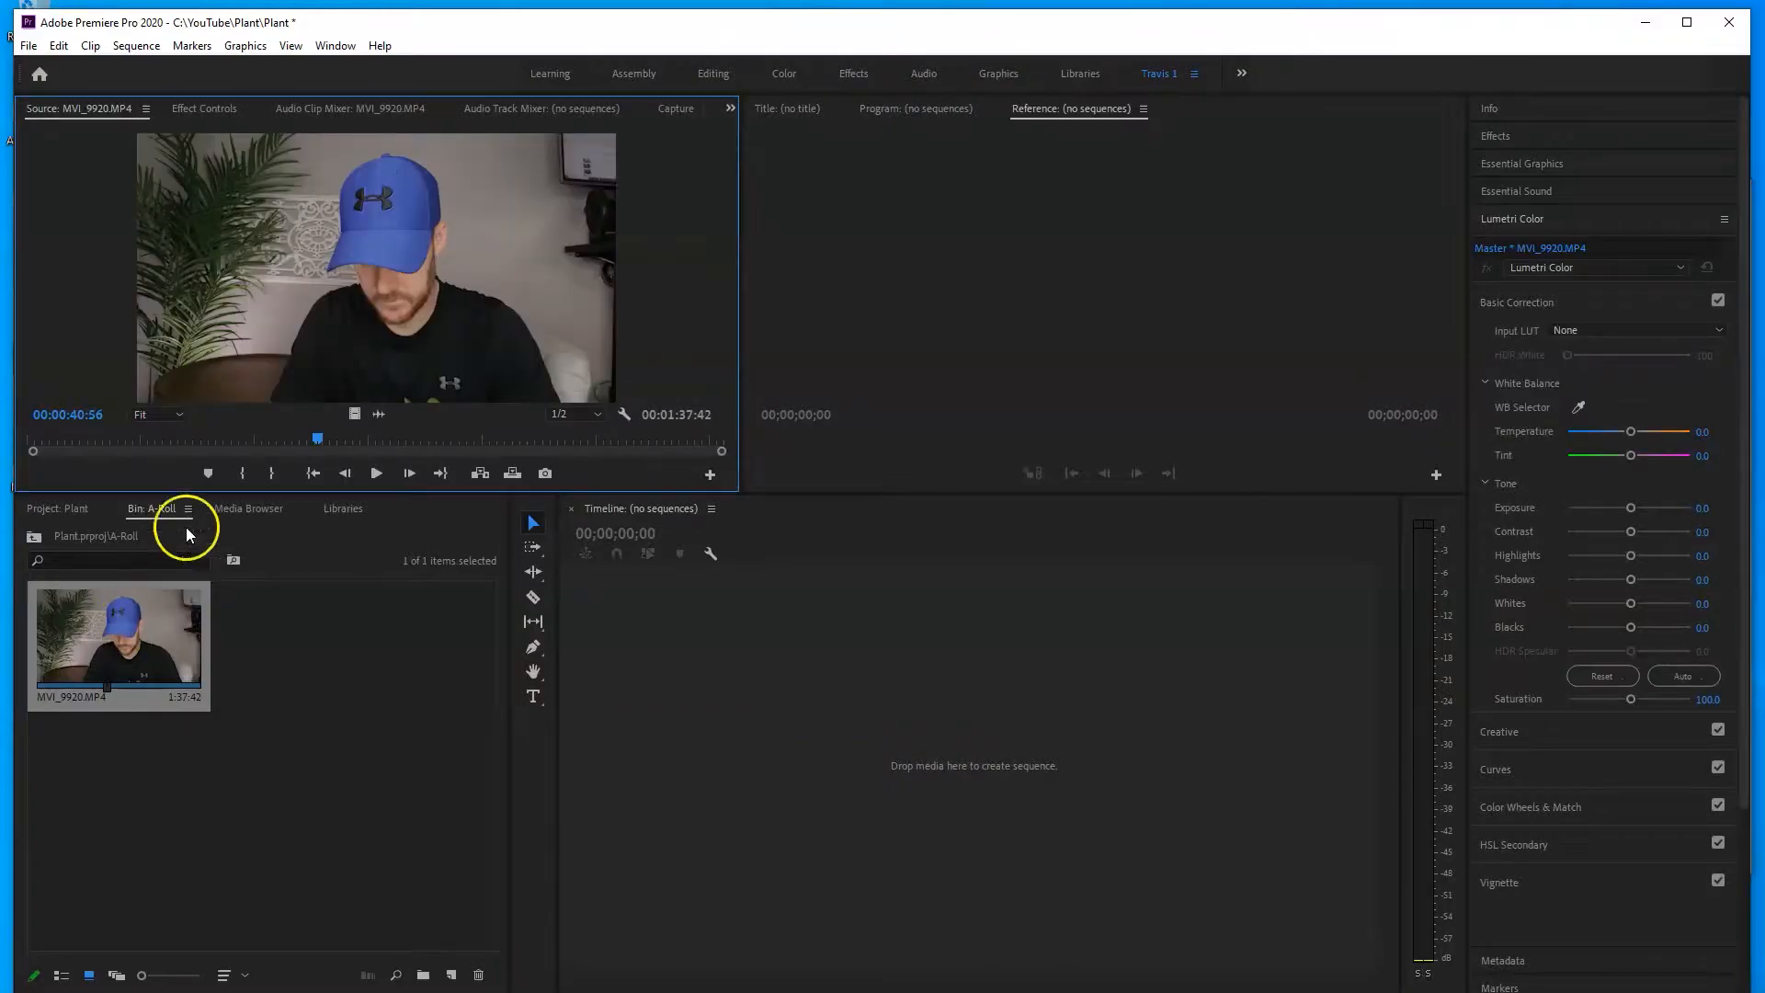
drag(217, 437, 80, 445)
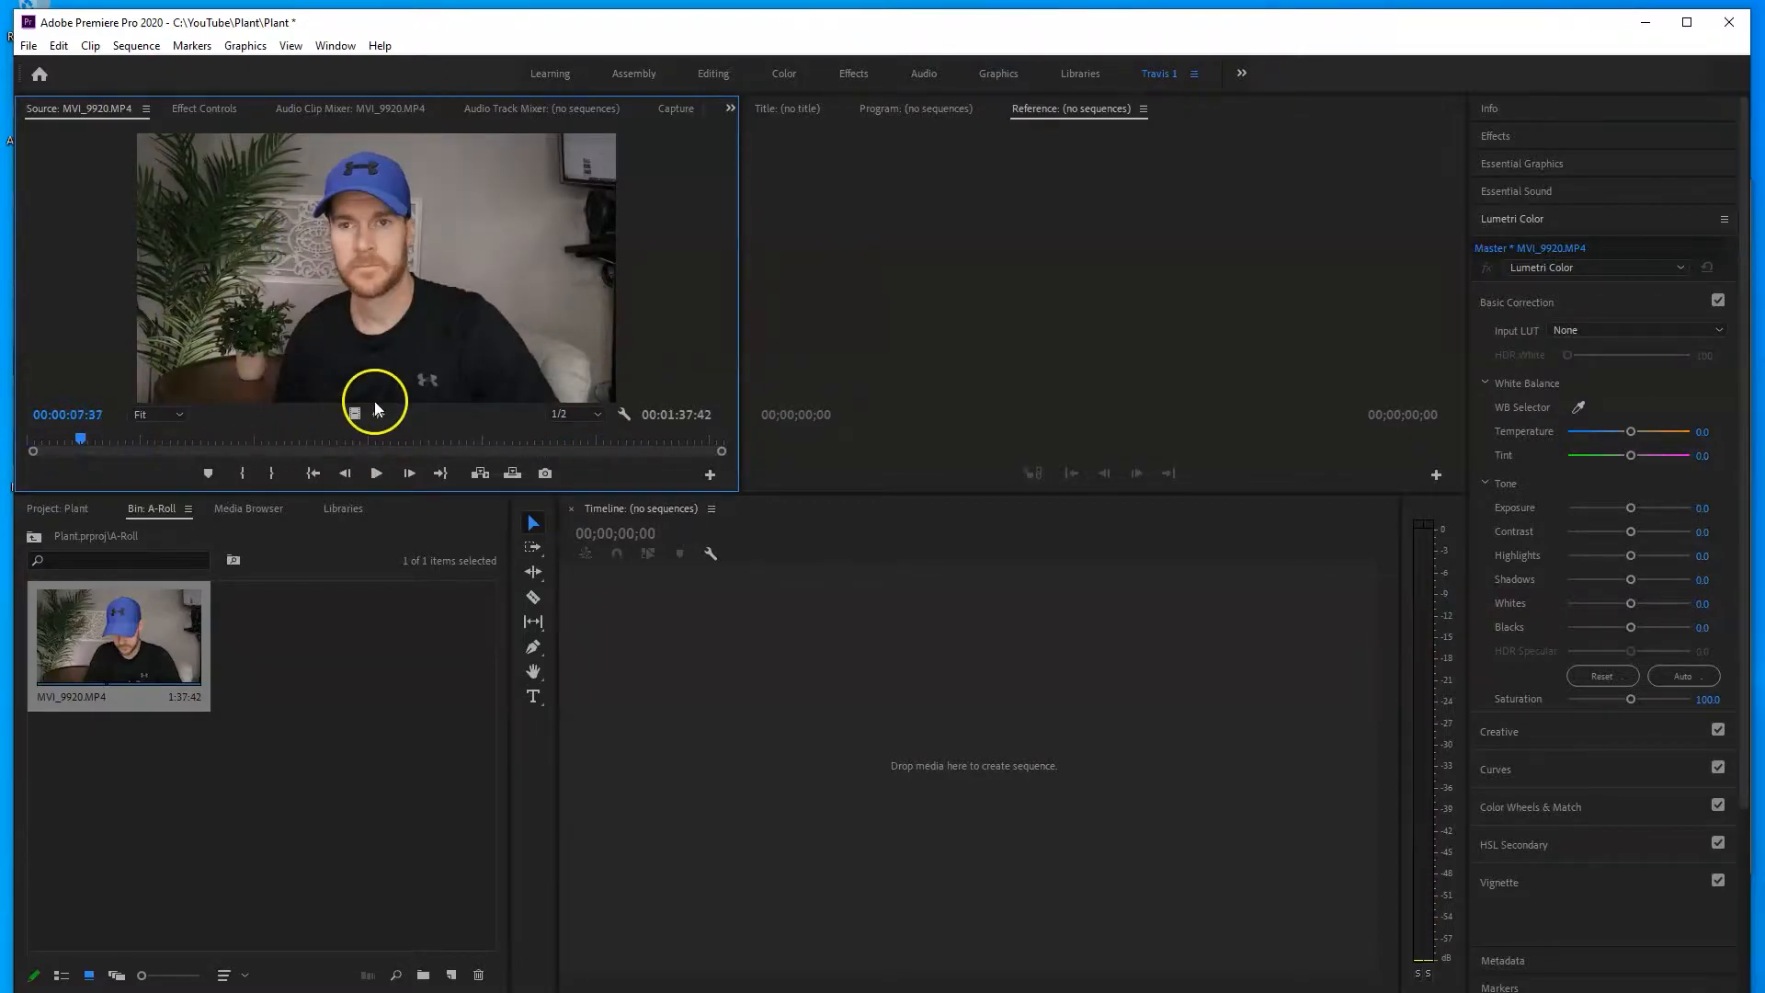
click(377, 470)
mouse_move(213, 444)
mouse_down()
mouse_move(126, 440)
mouse_move(169, 442)
mouse_up()
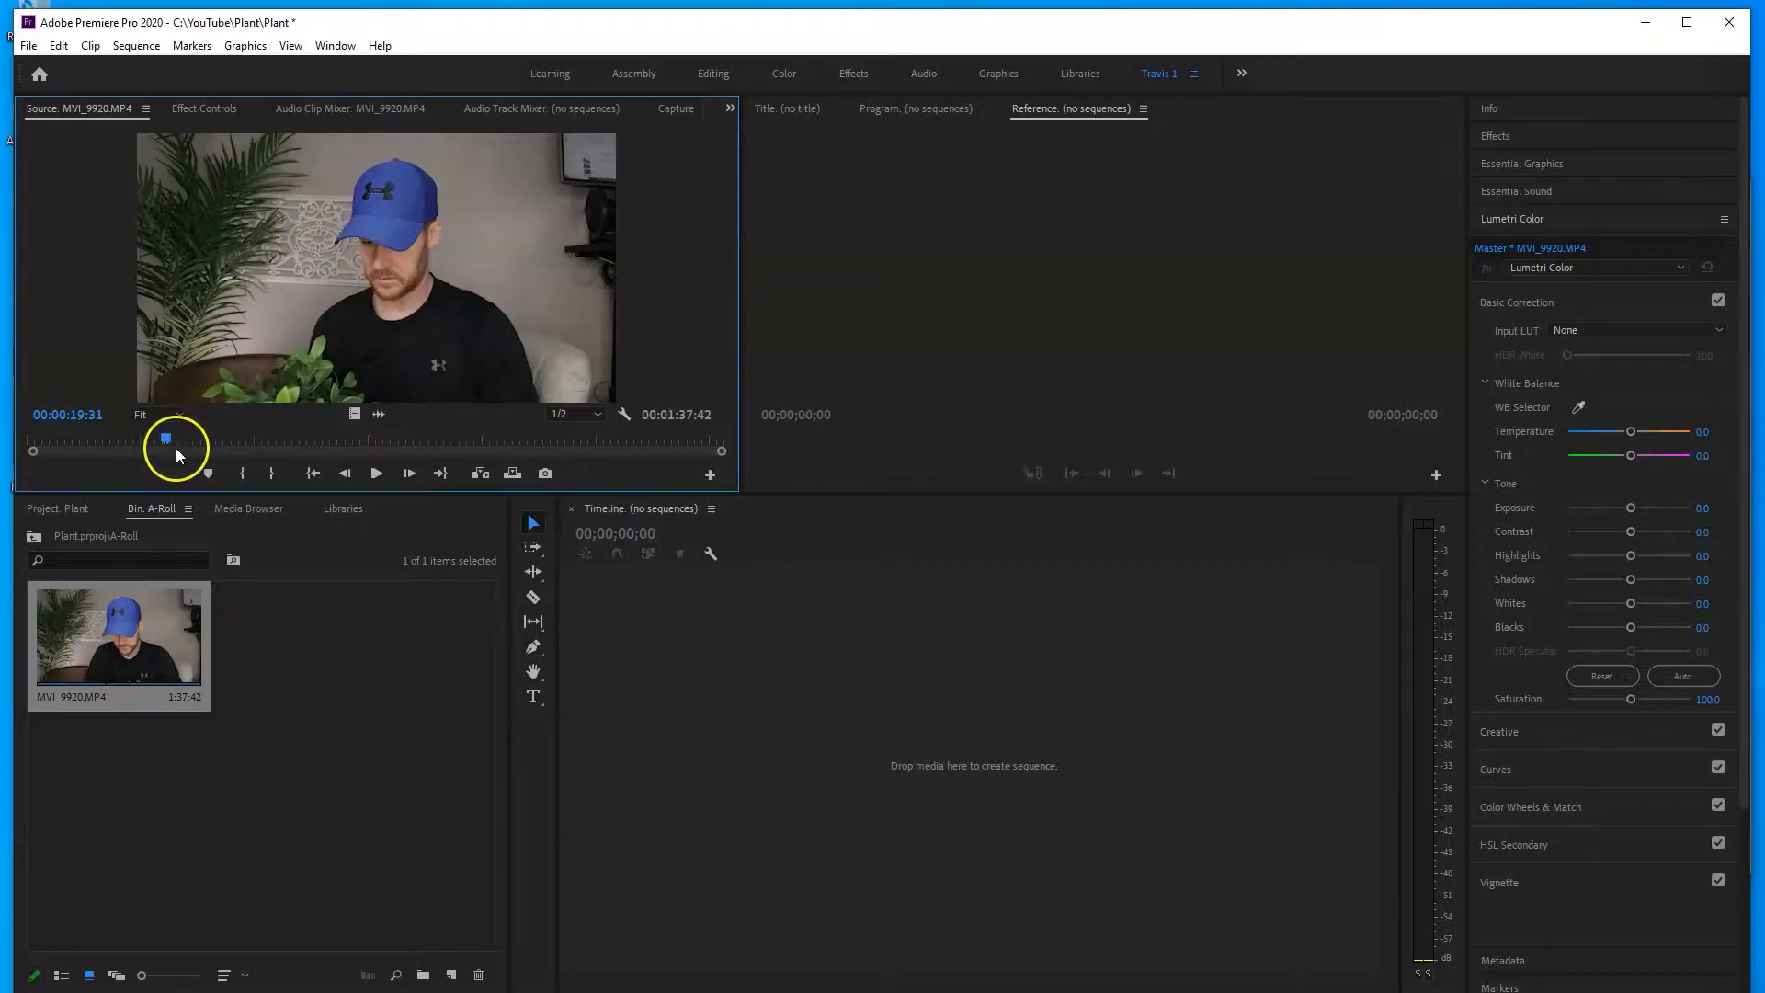
drag(169, 446, 280, 448)
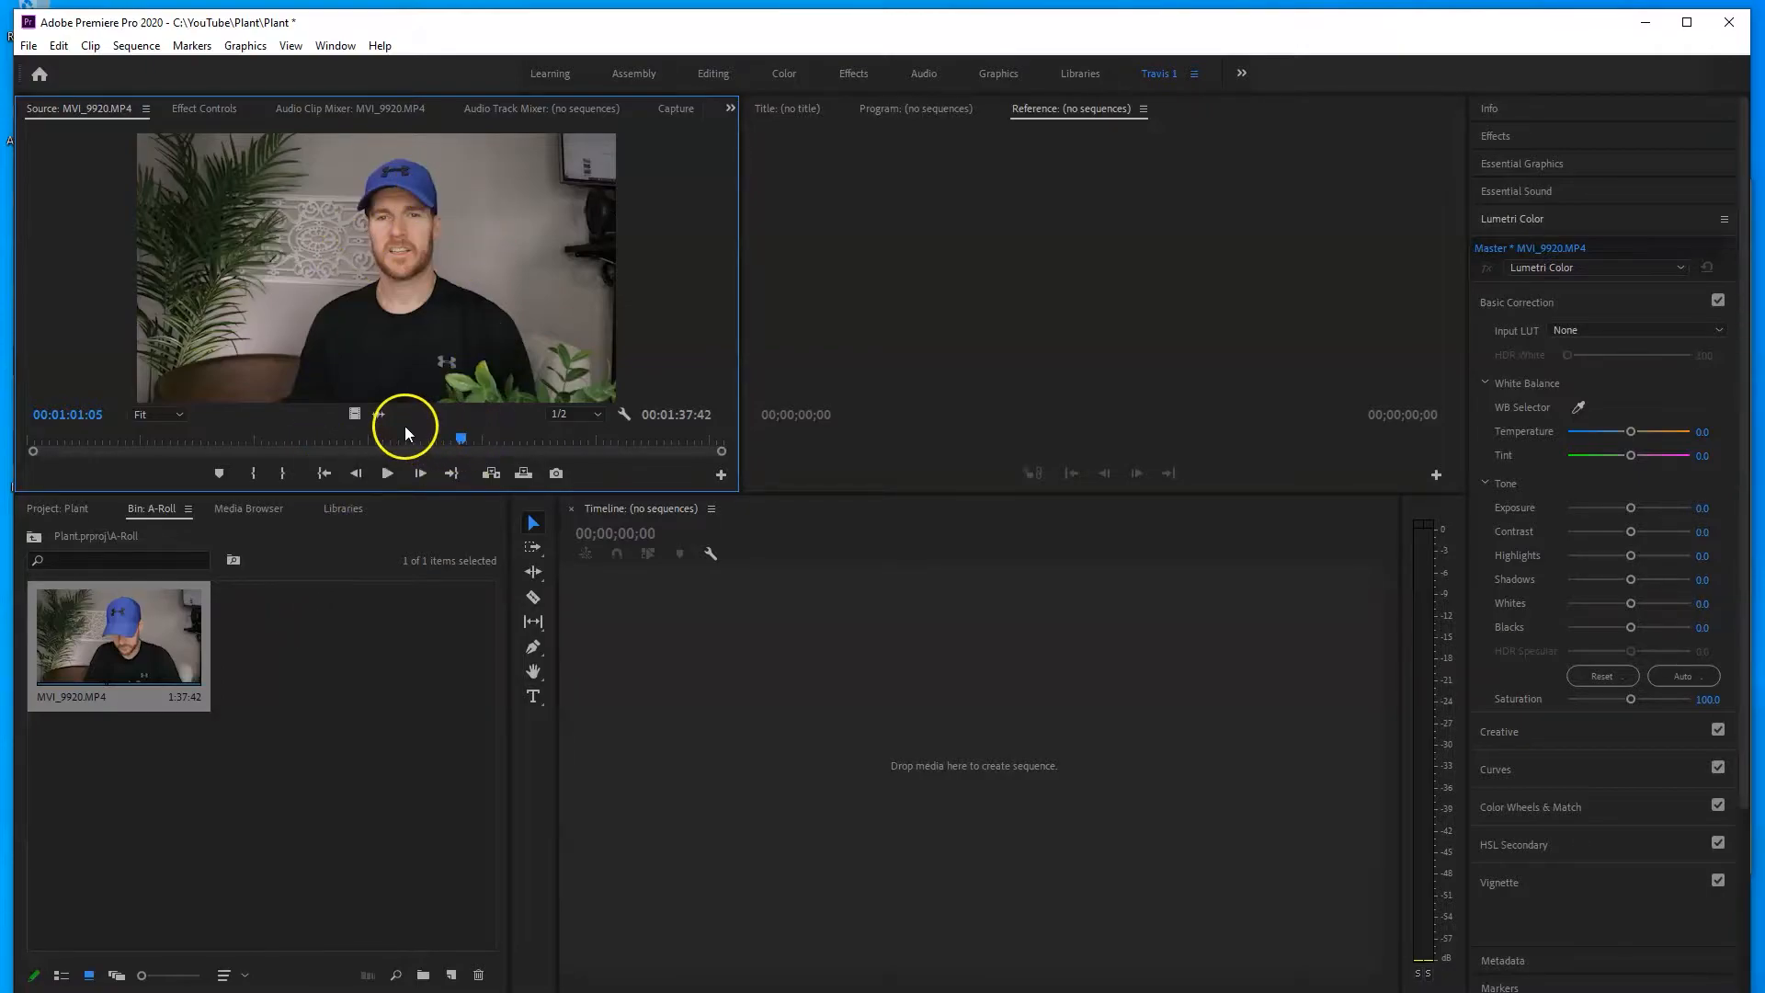
- Mark the first take in the source clip with an in point at 00:01:01:05 and an out point at 00:01:03:27
key(i)
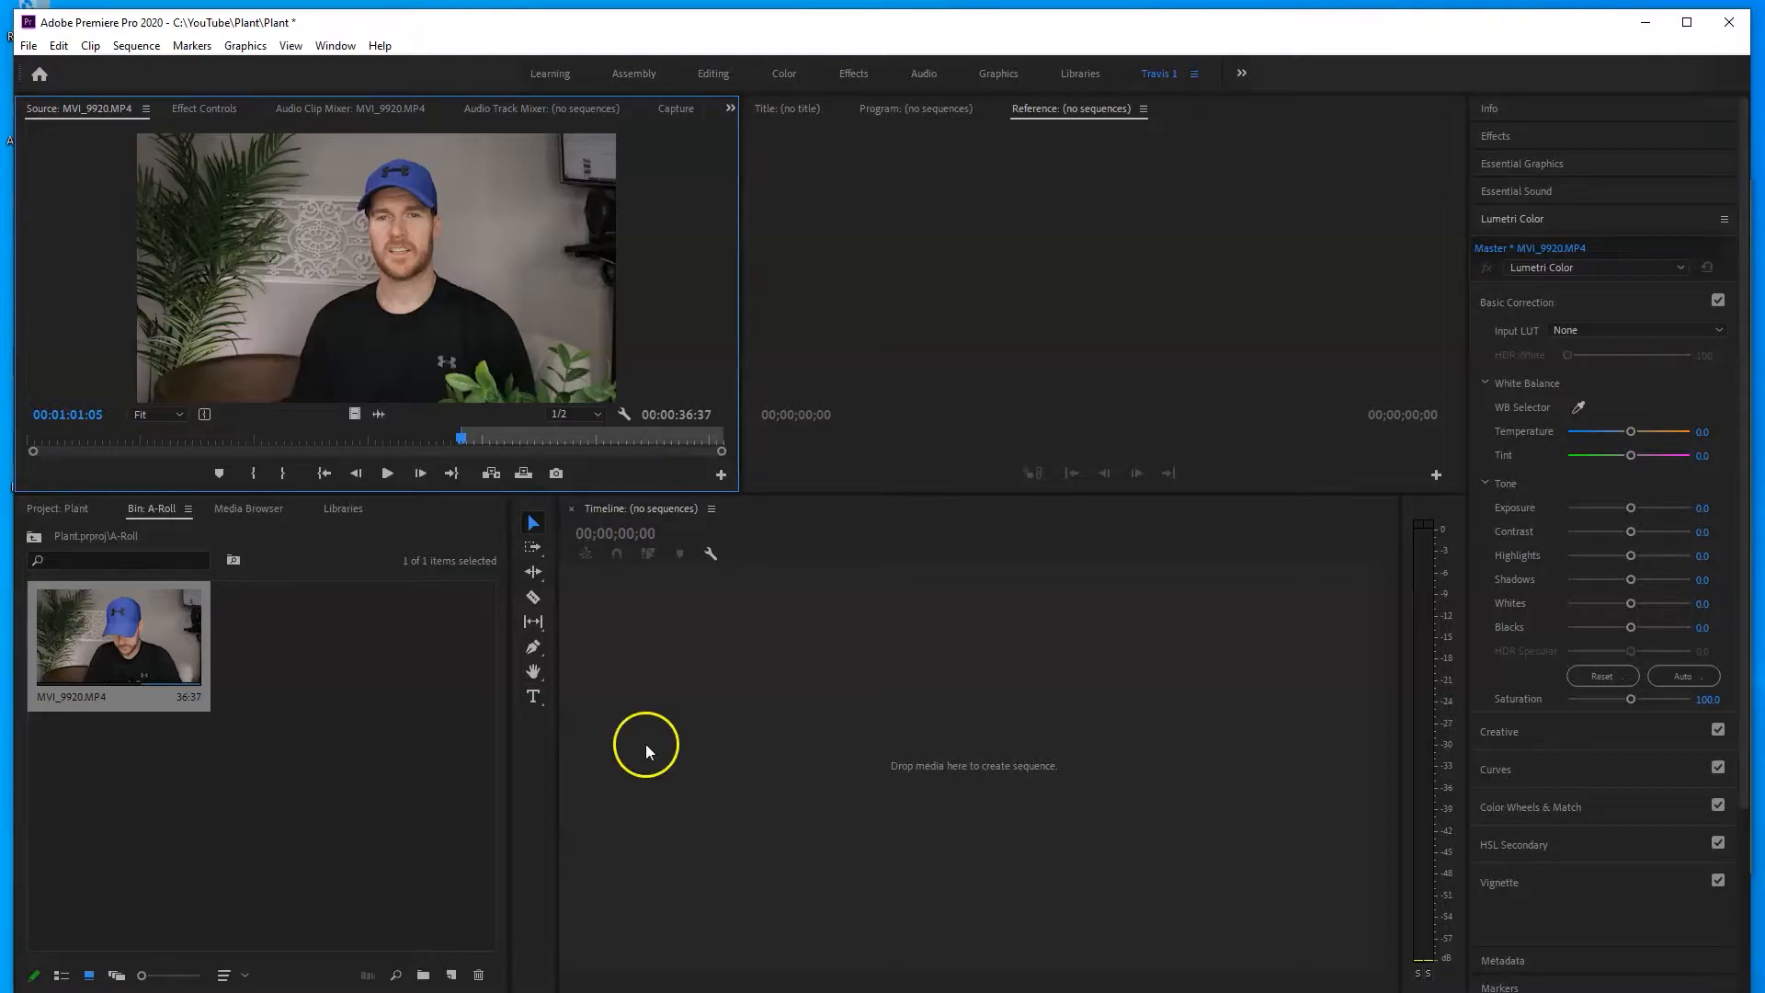
key(space)
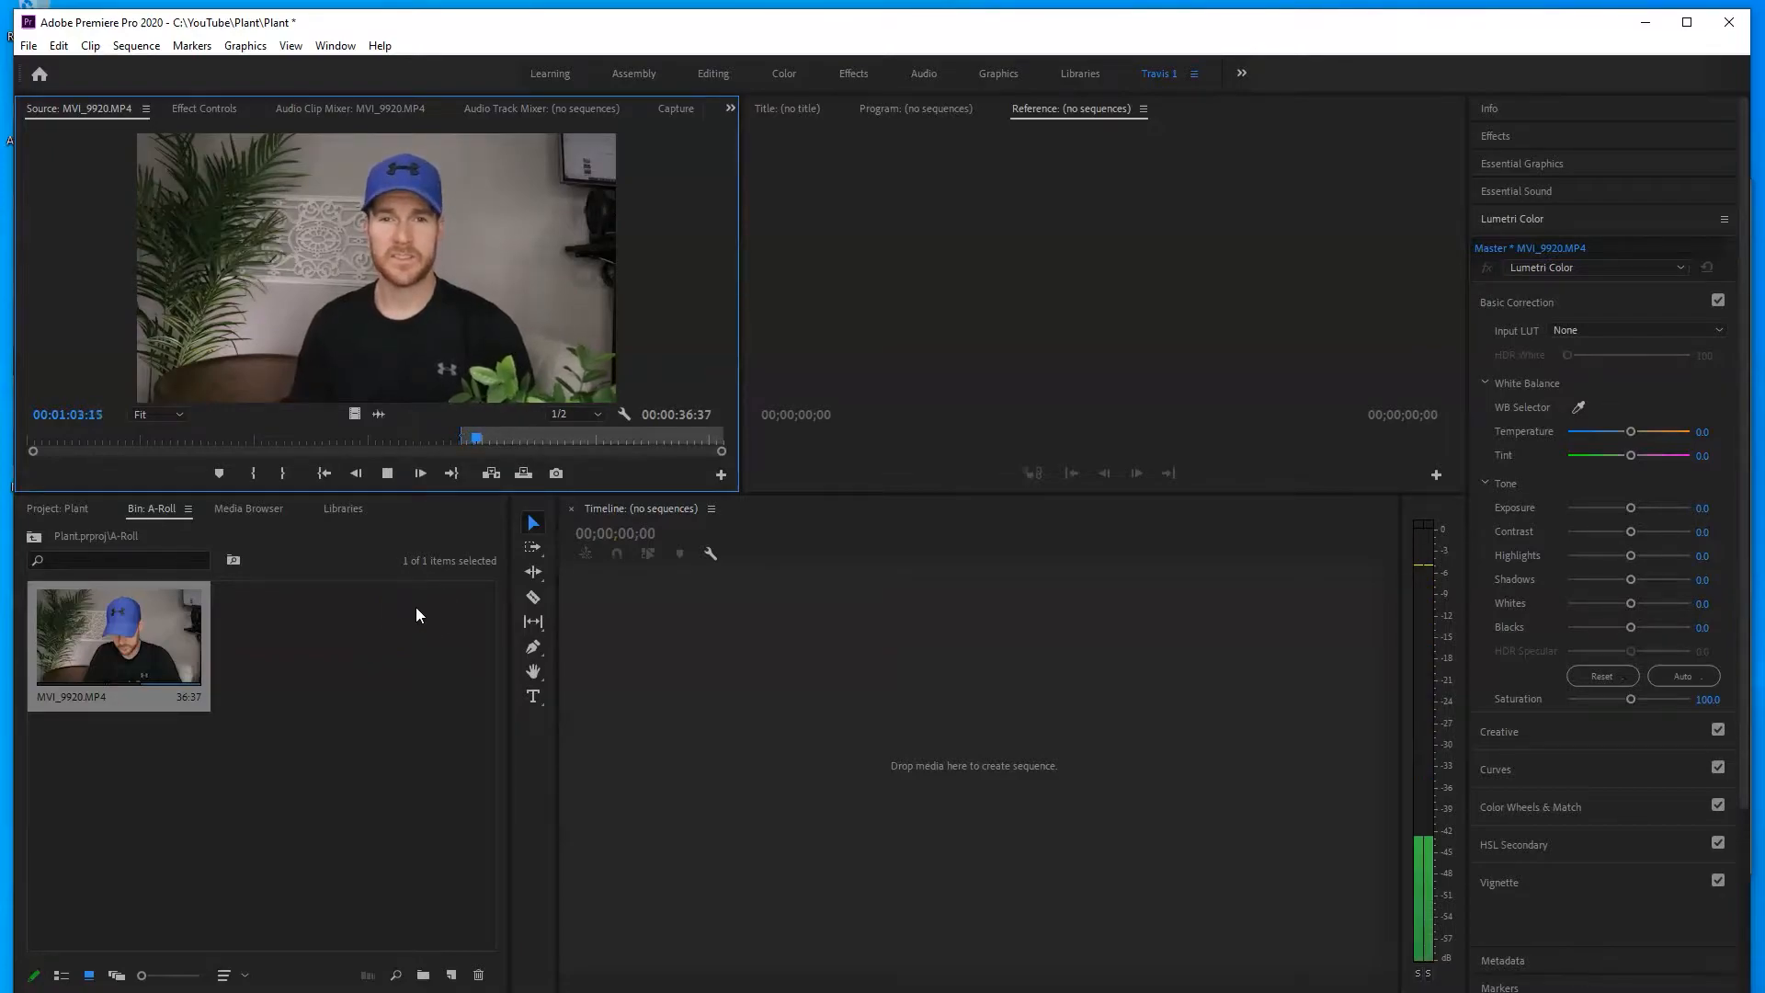
key(space)
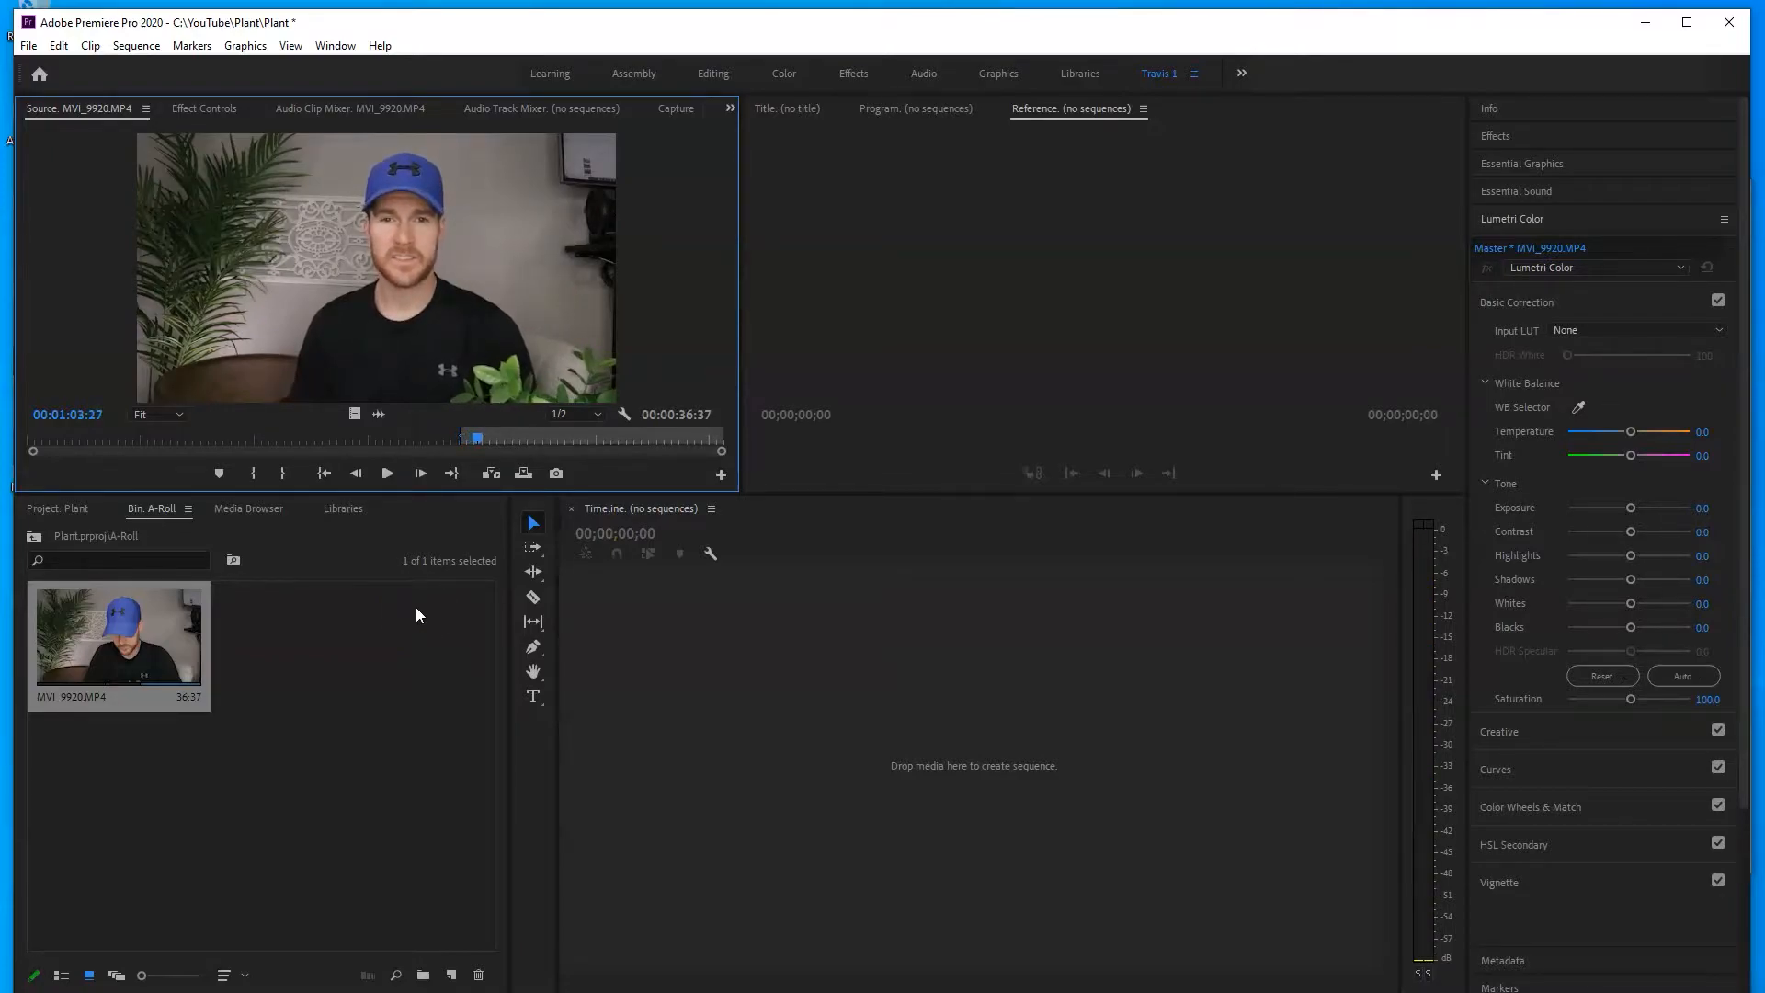
key(o)
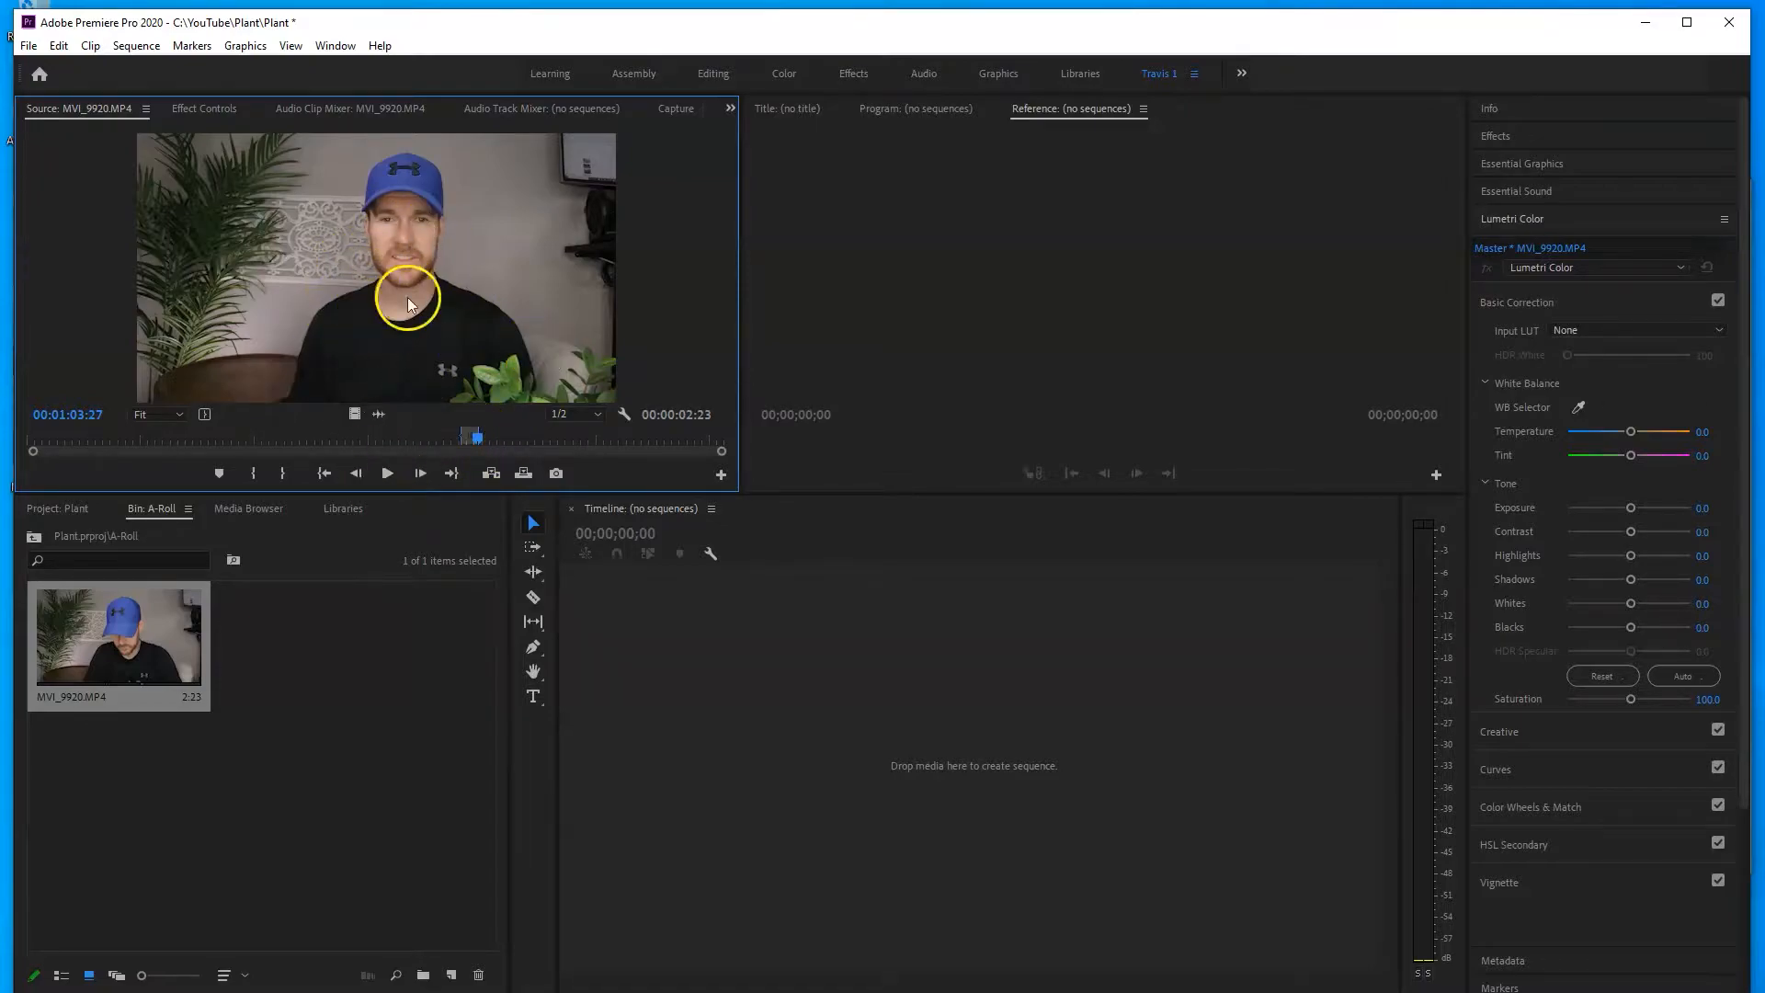
- Create a sequence from the marked part of MVI_9920.MP4 and play it through
drag(376, 274, 864, 718)
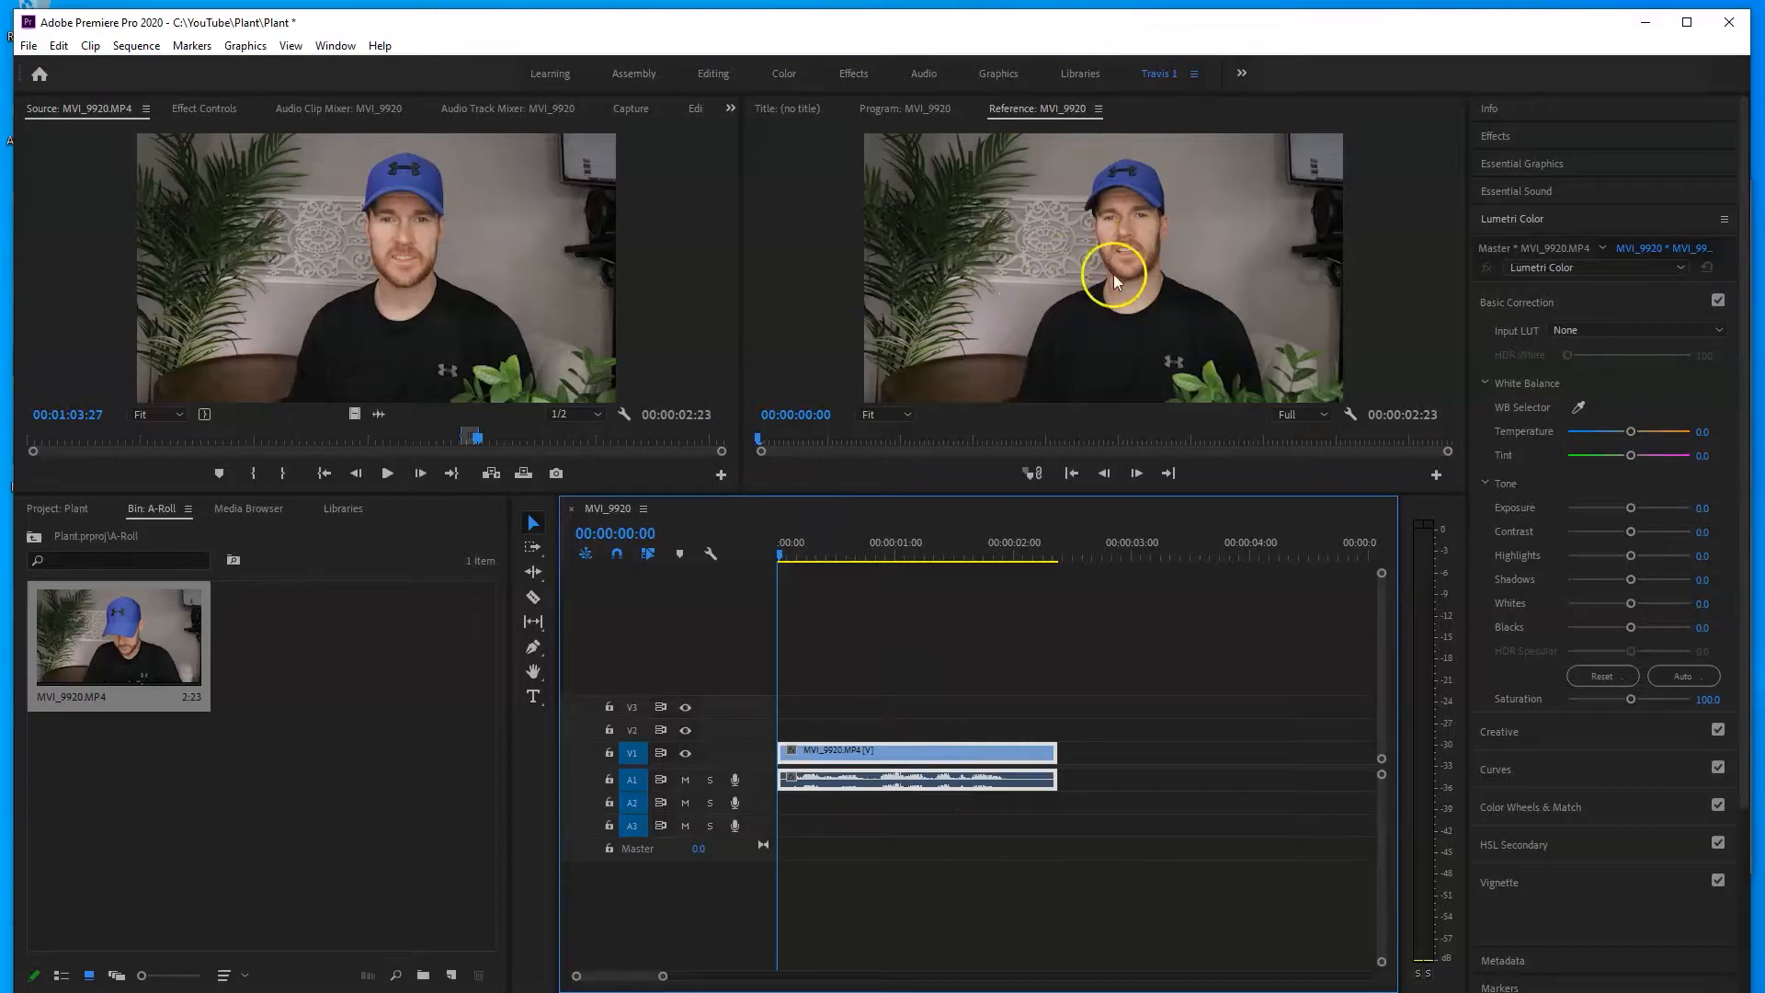
click(997, 528)
key(space)
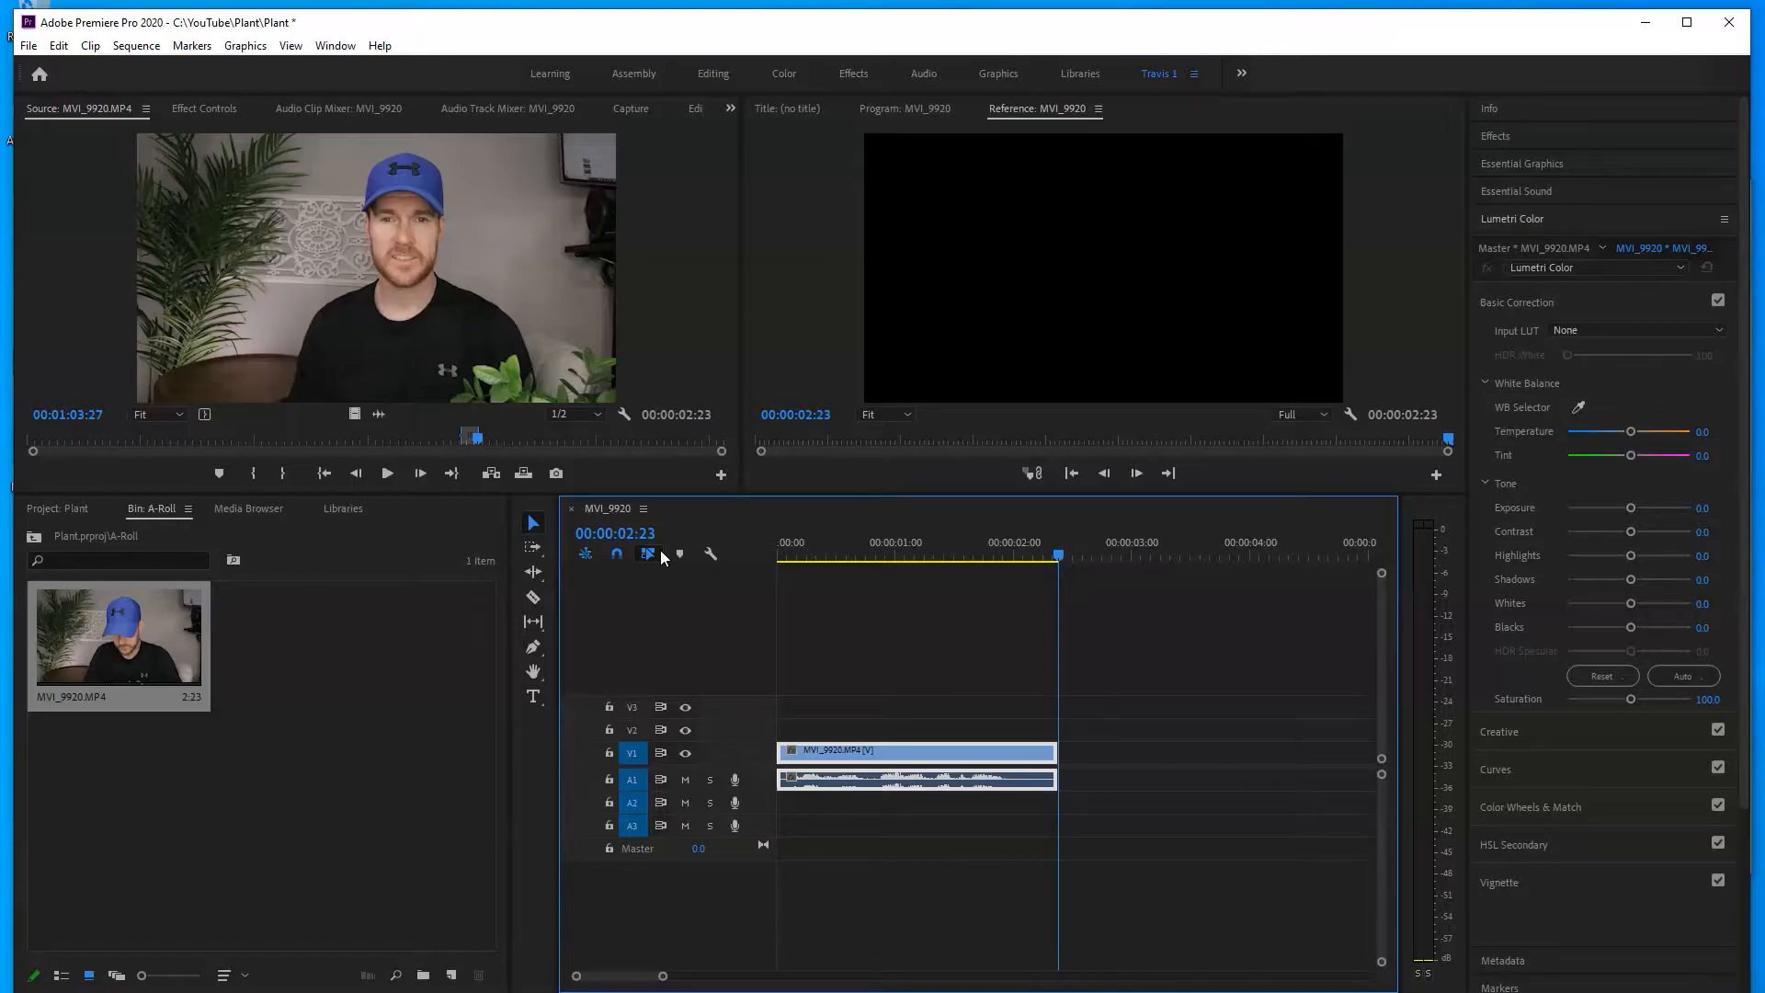
- Mark the next part of the source clip, ending at 00:01:06:25, and add it after the first clip in the sequence
click(504, 302)
key(space)
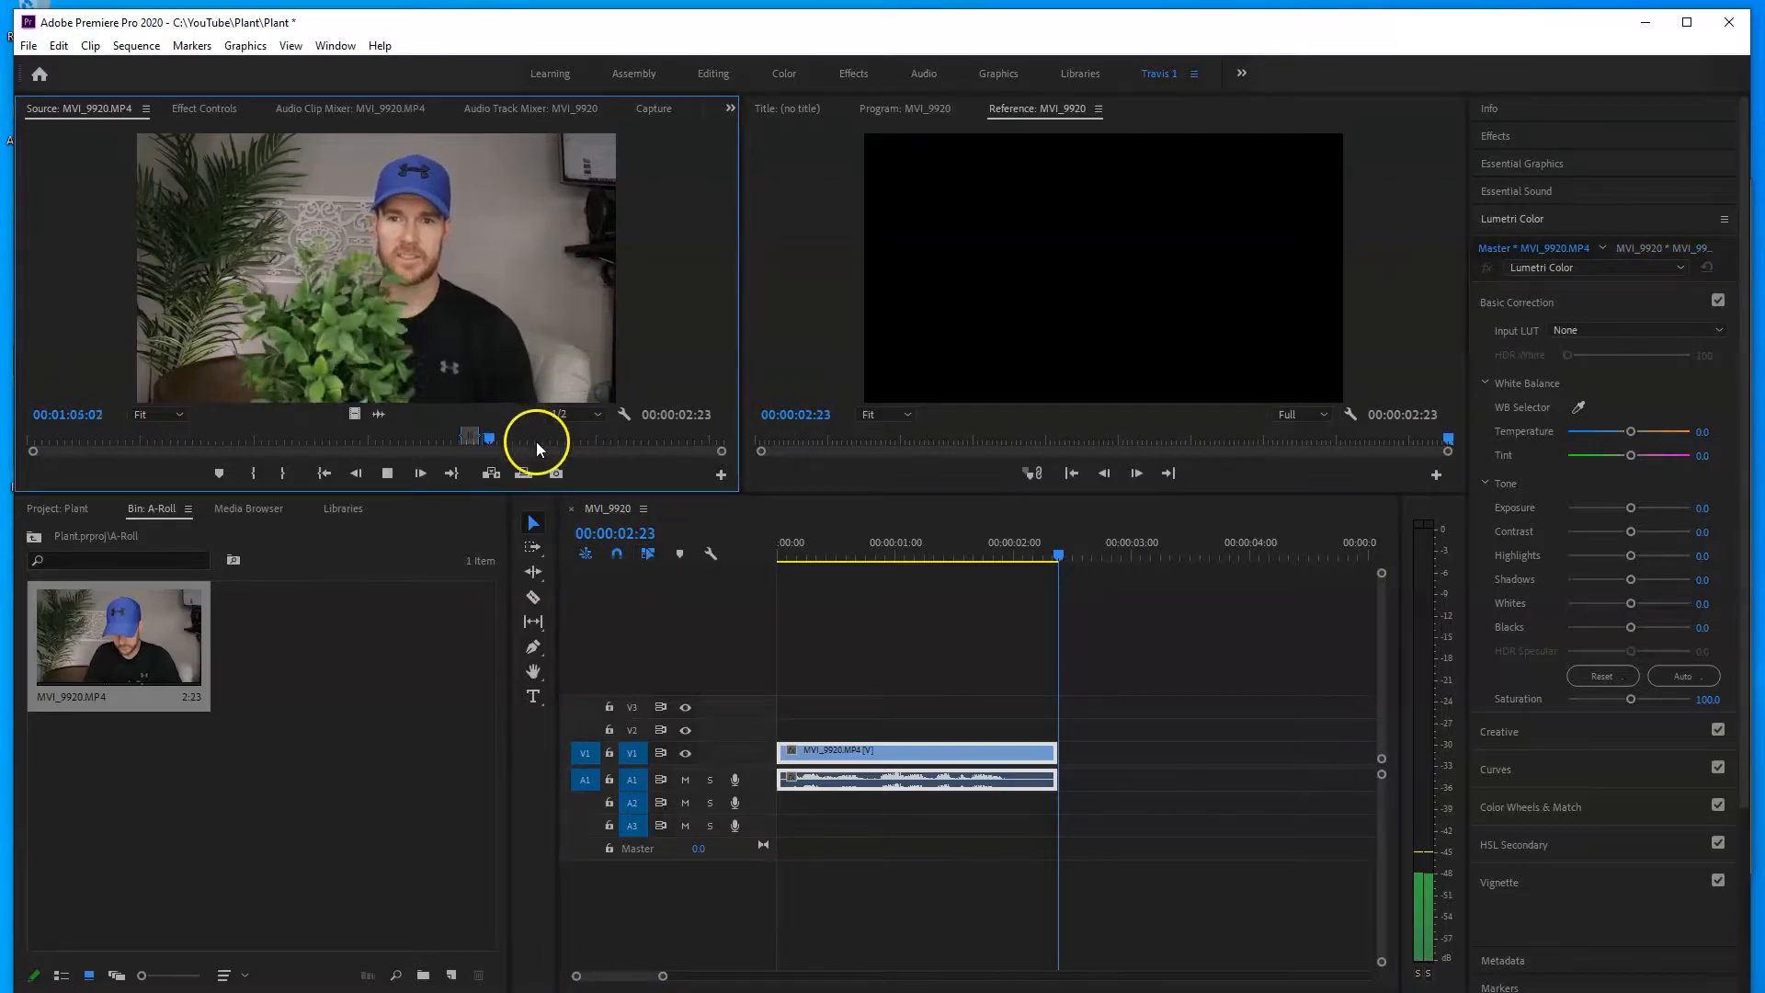
key(i)
key(o)
key(space)
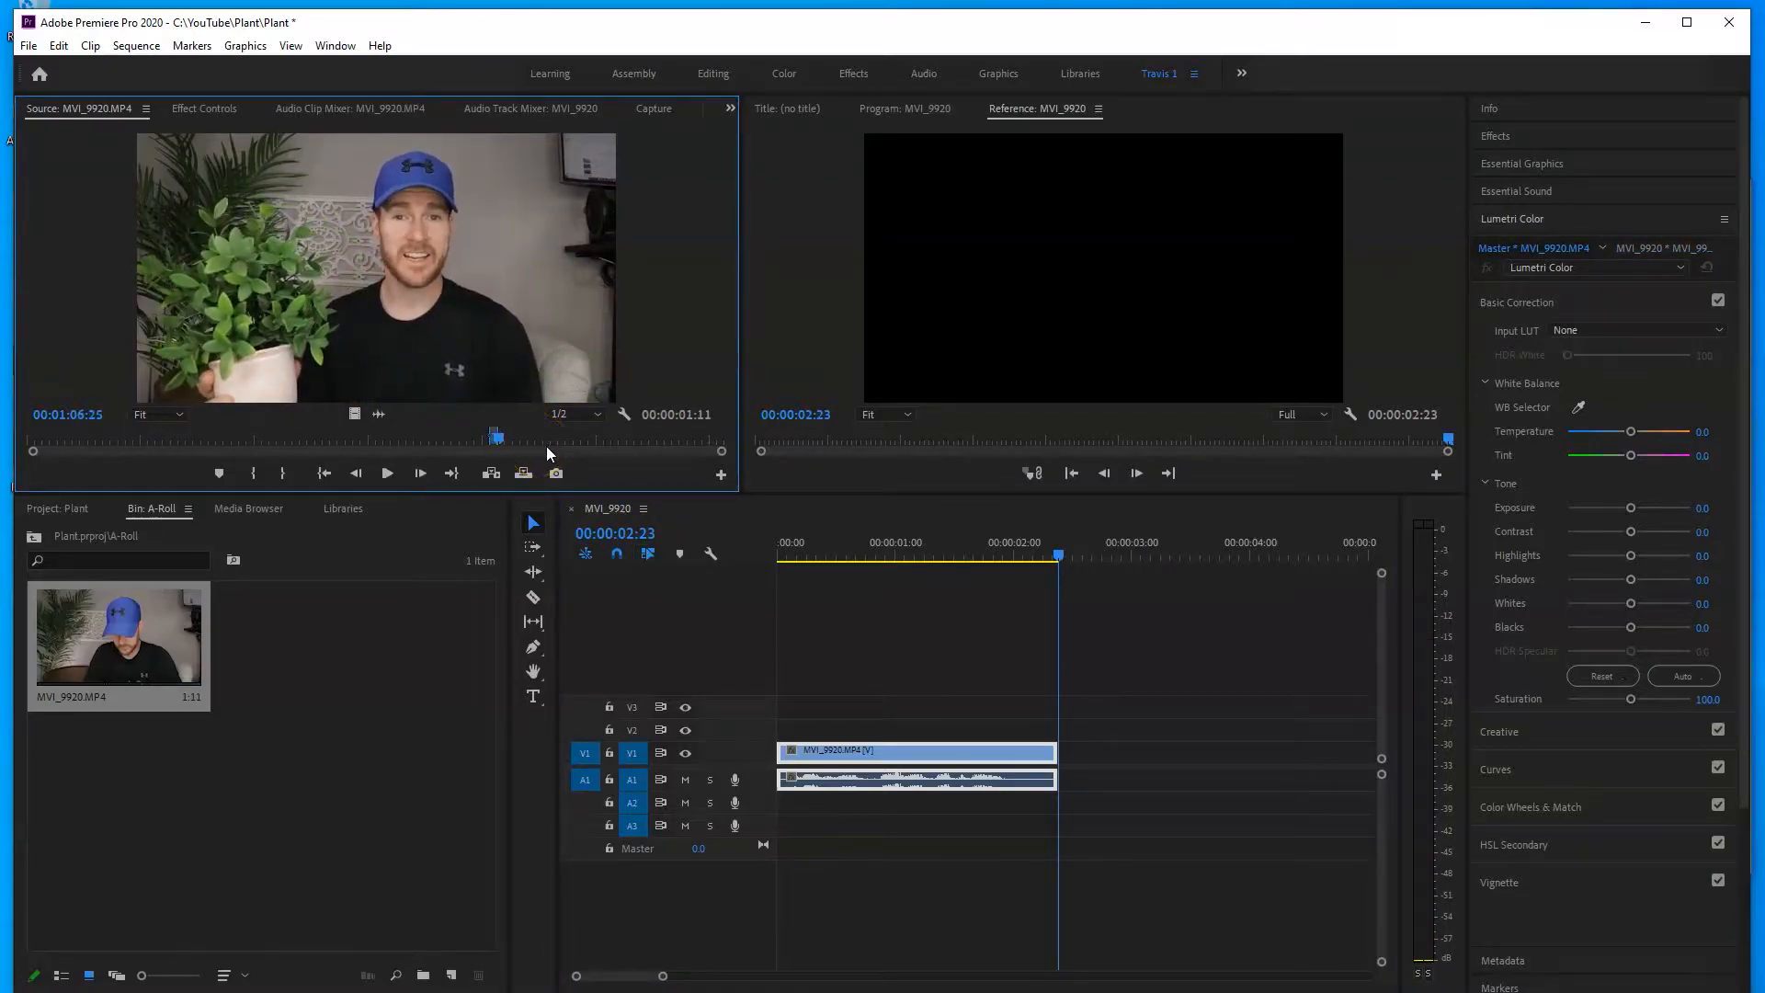
drag(415, 307, 1067, 766)
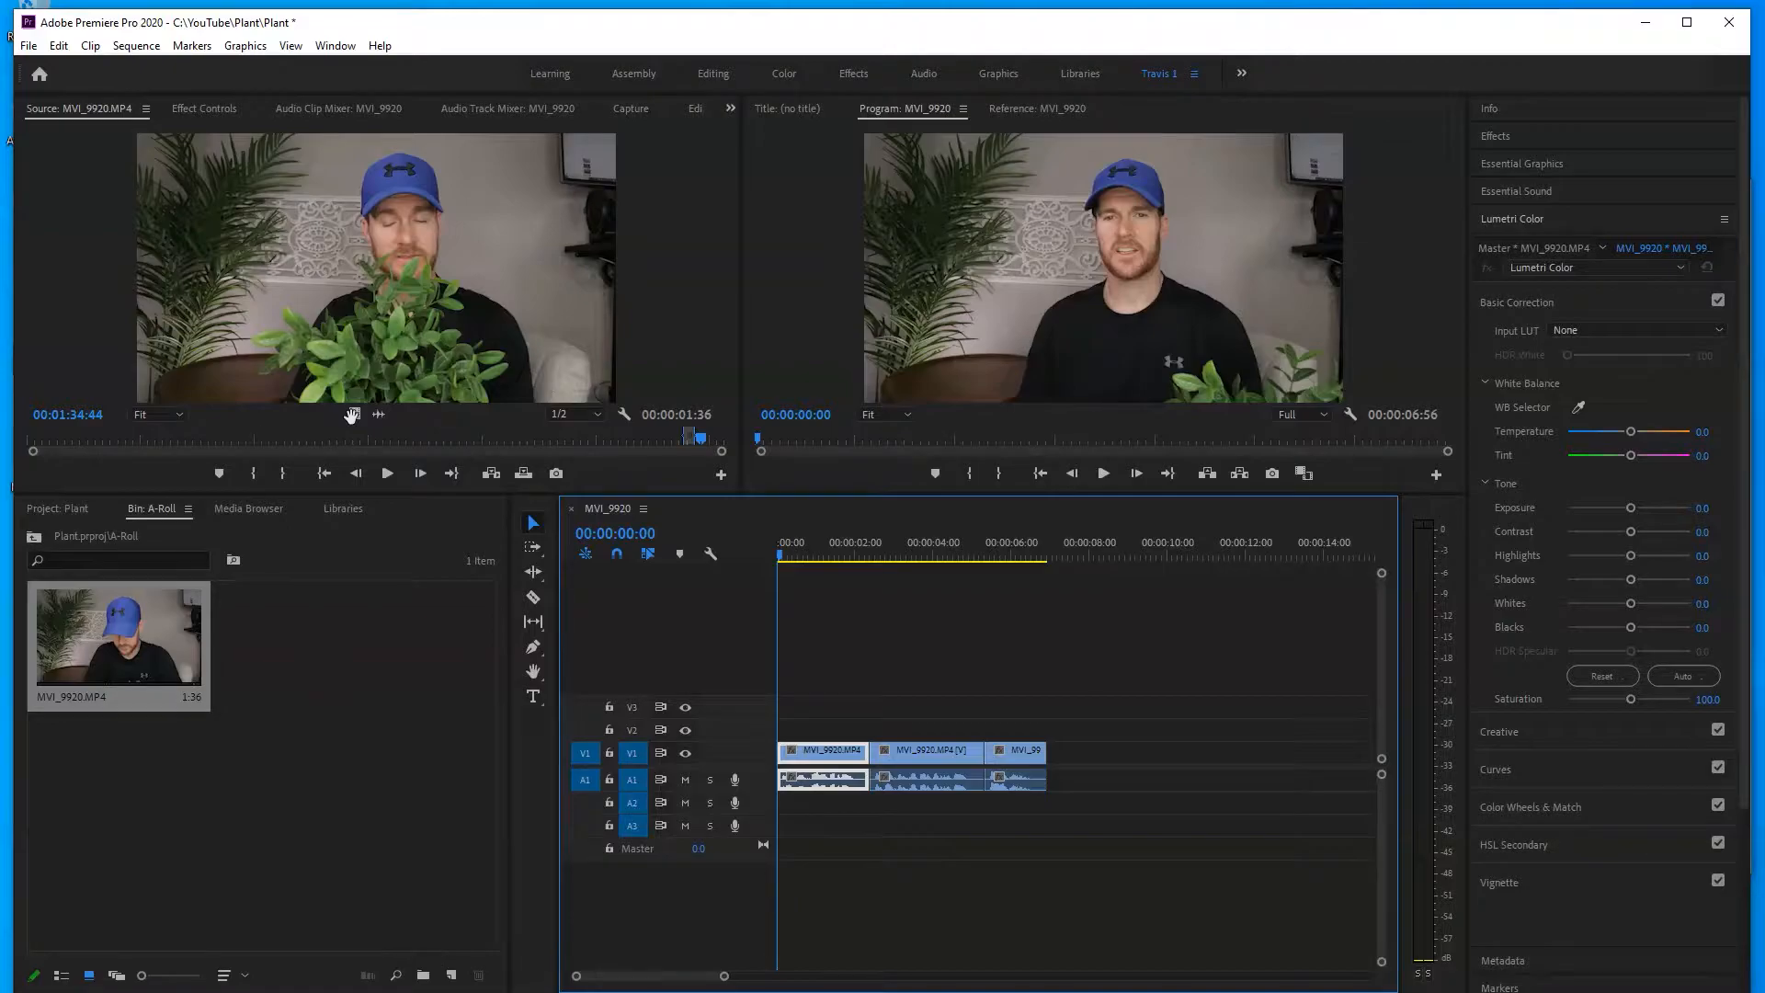
- Play back the assembled three-clip sequence and return the playhead to its start
click(372, 587)
key(space)
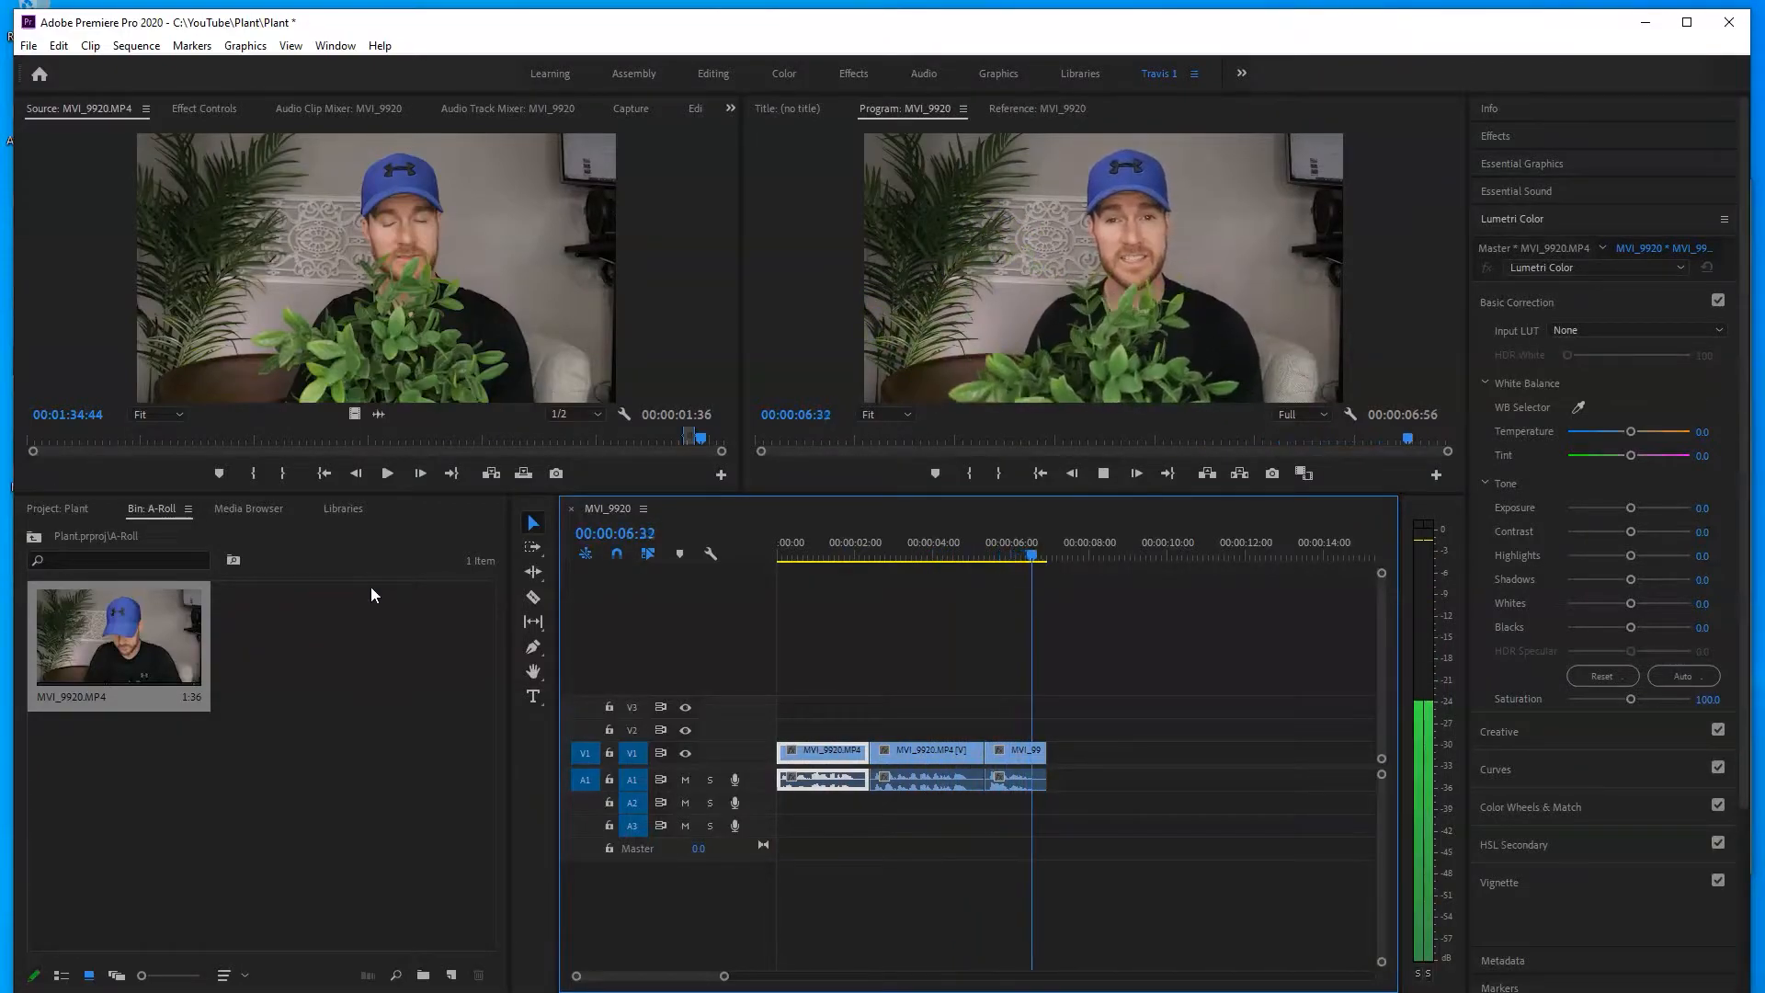
key(space)
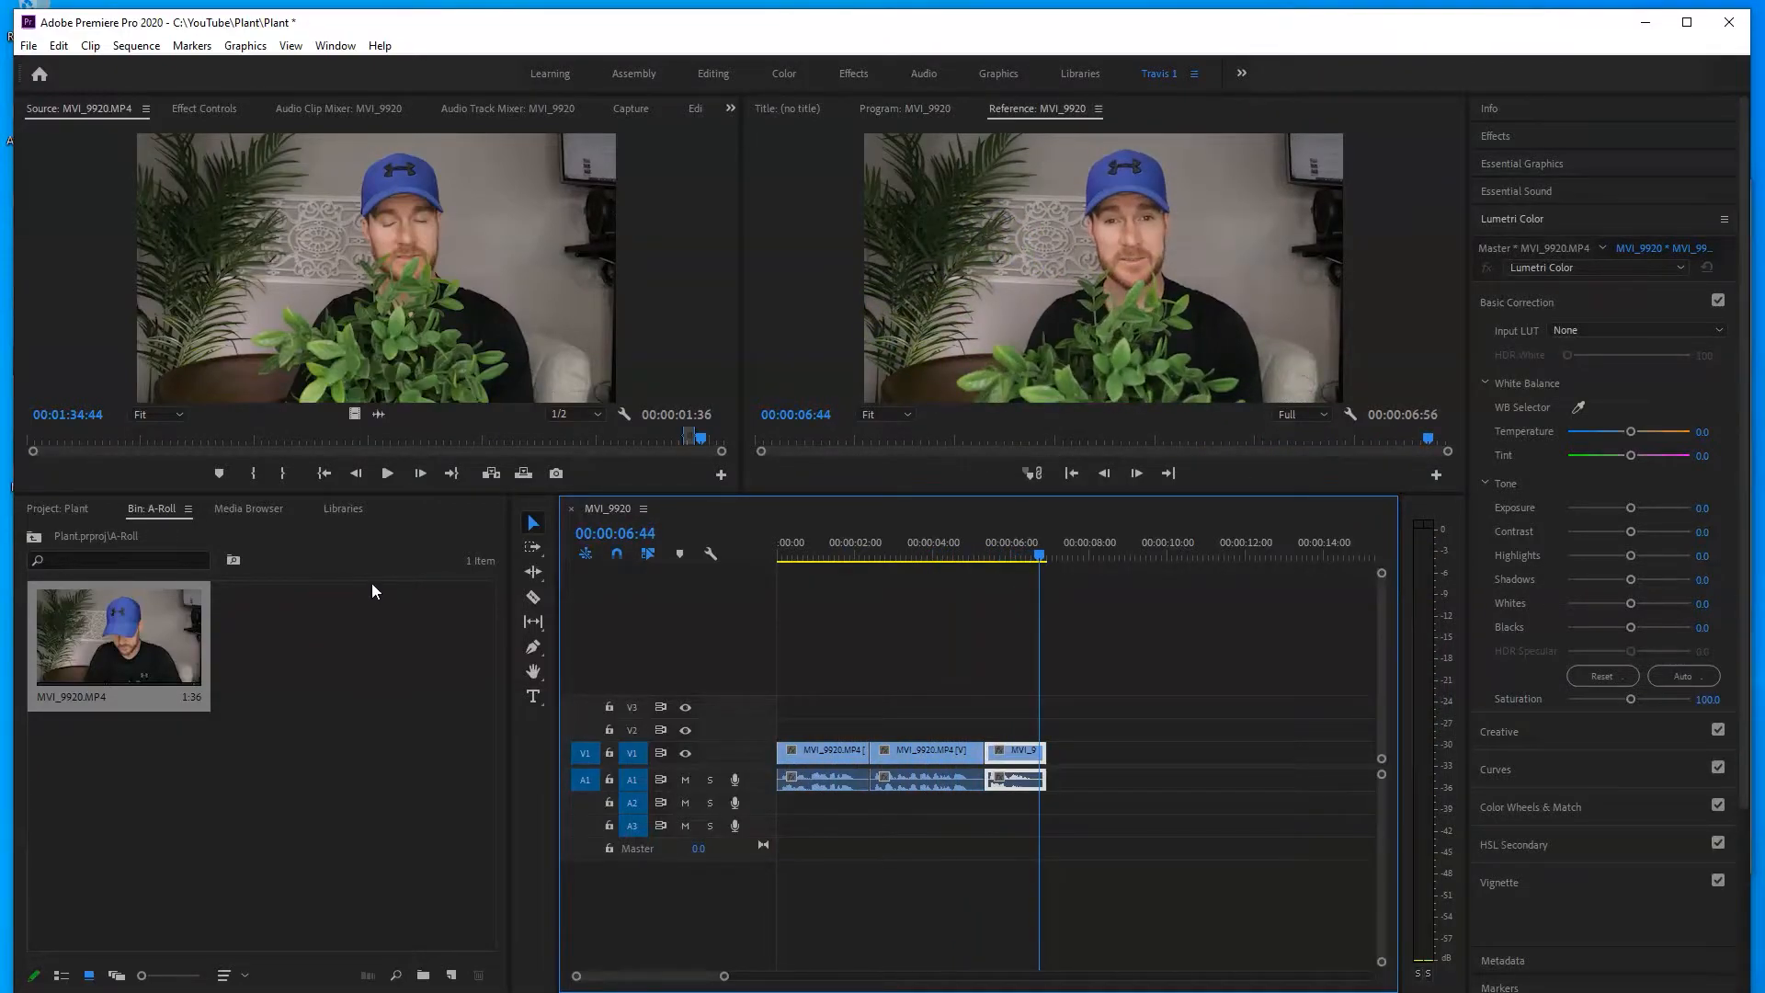
click(866, 558)
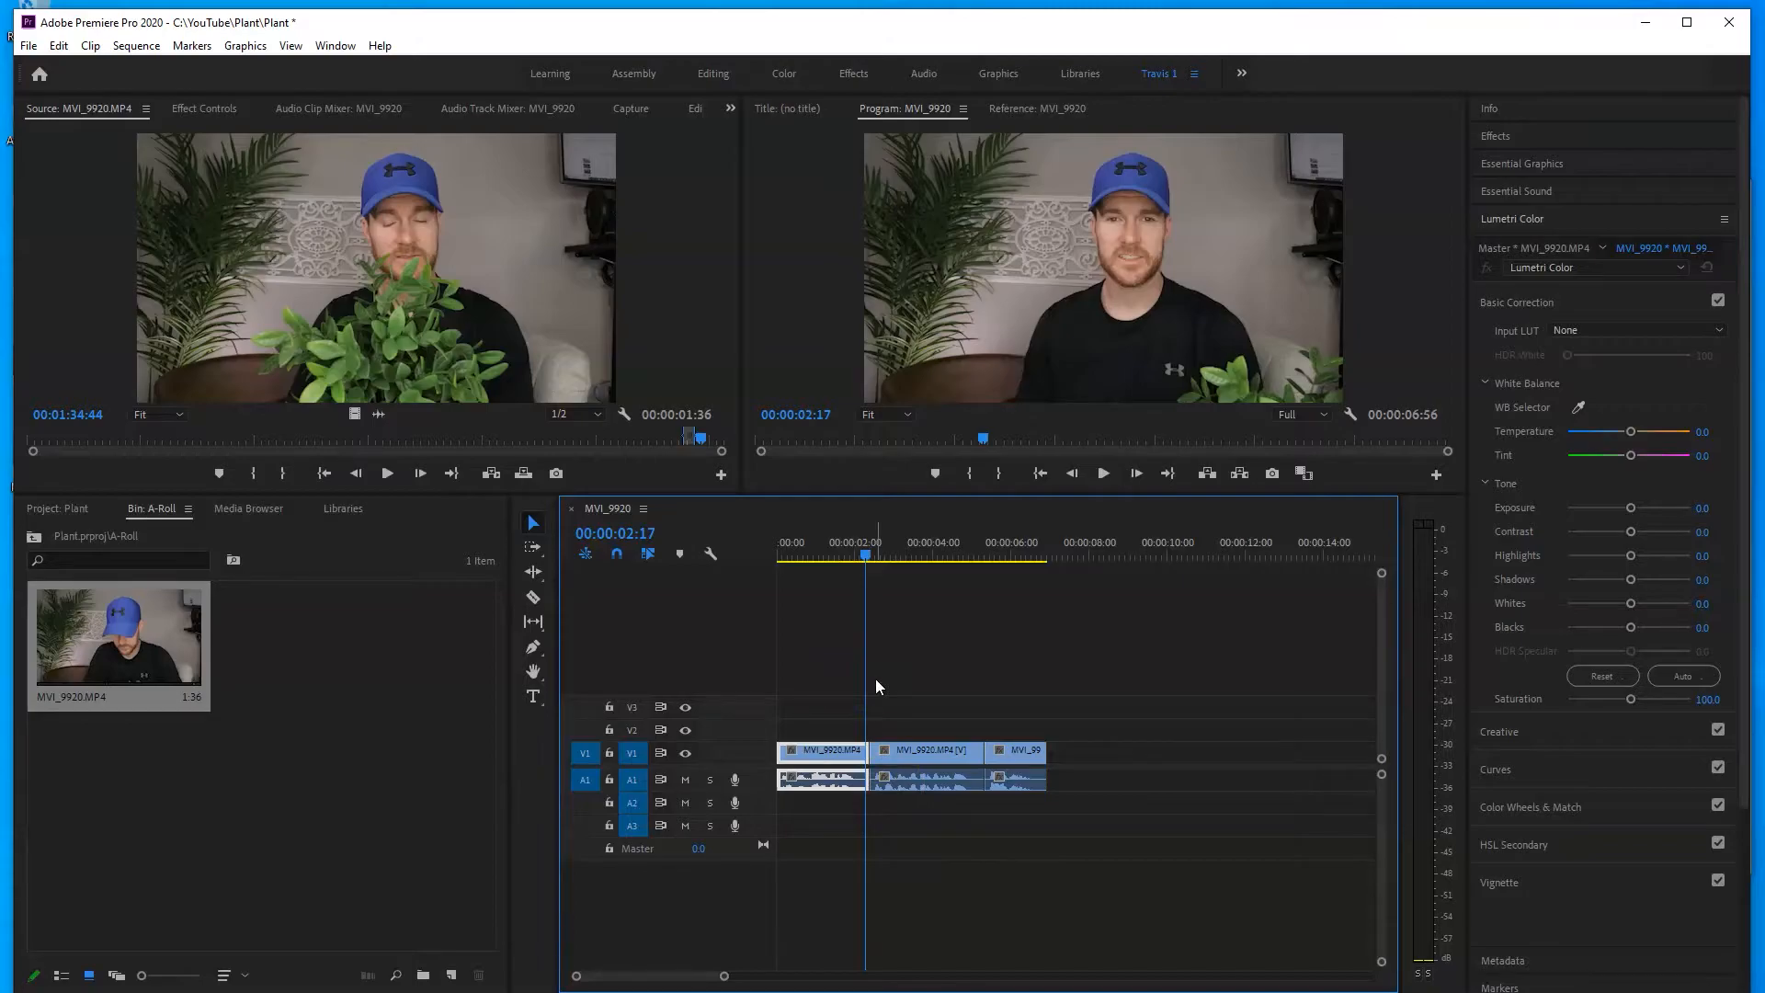
key(Home)
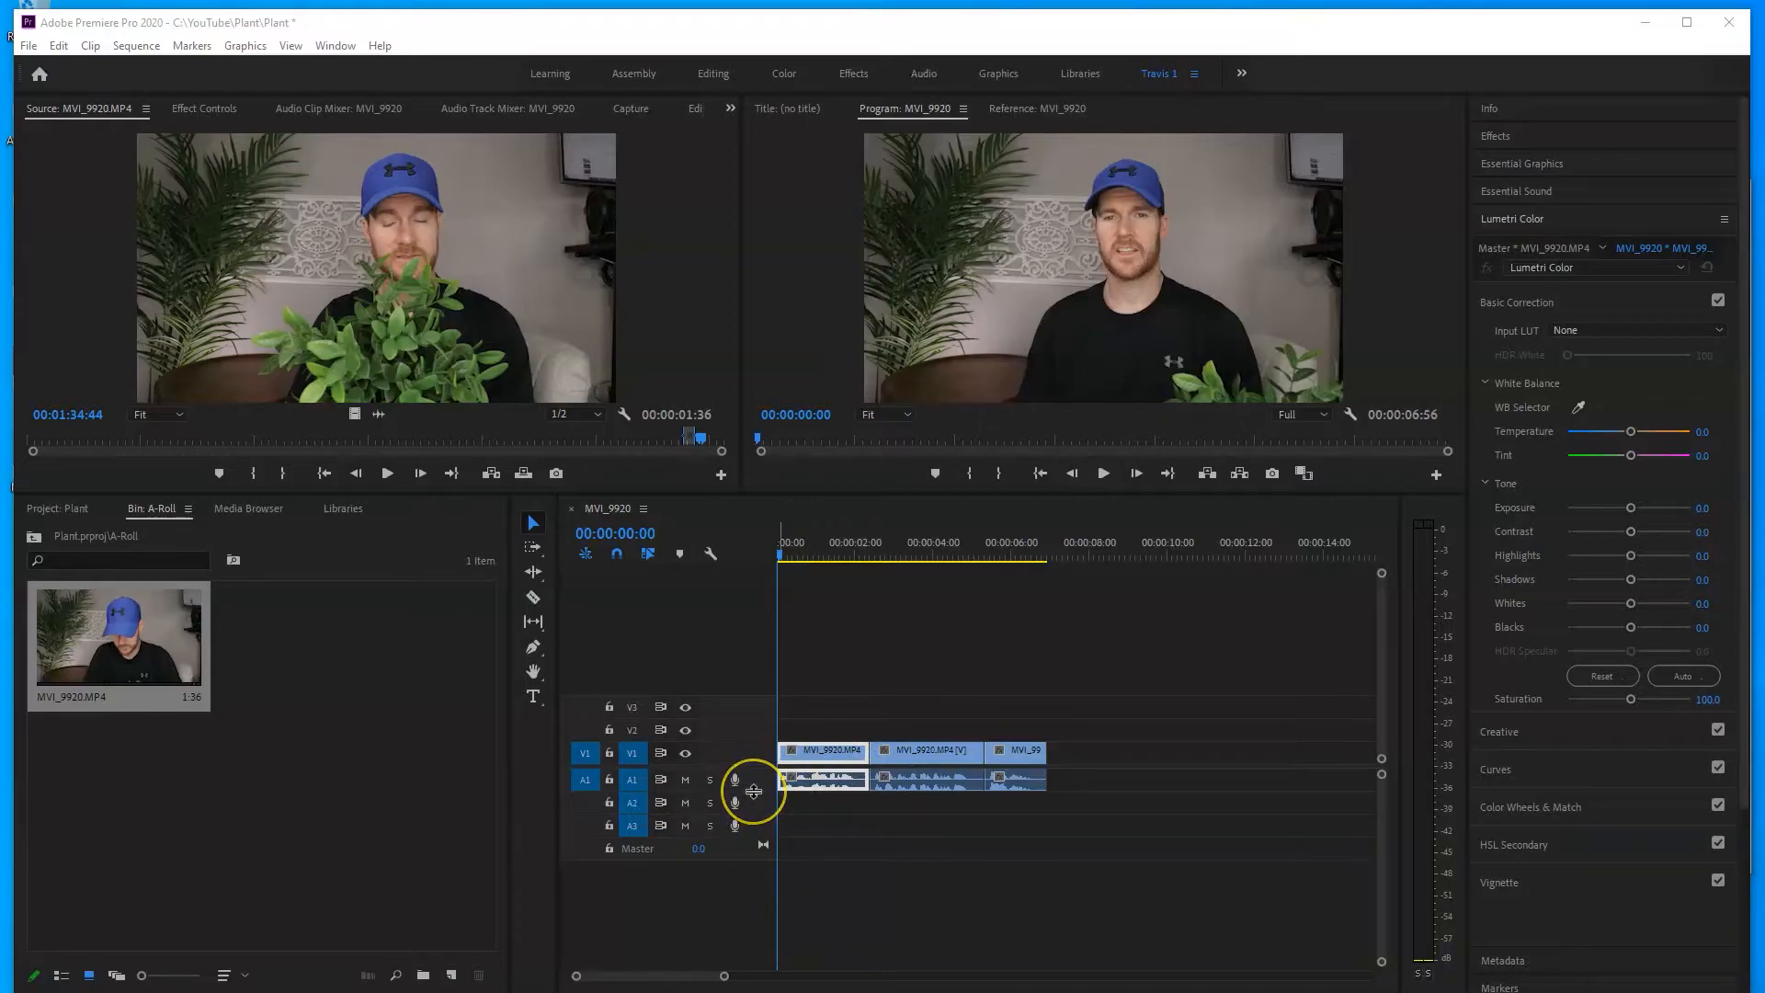
- Increase the height of audio track A1 and zoom in on the timeline to enlarge the waveforms
click(753, 792)
drag(753, 792, 750, 813)
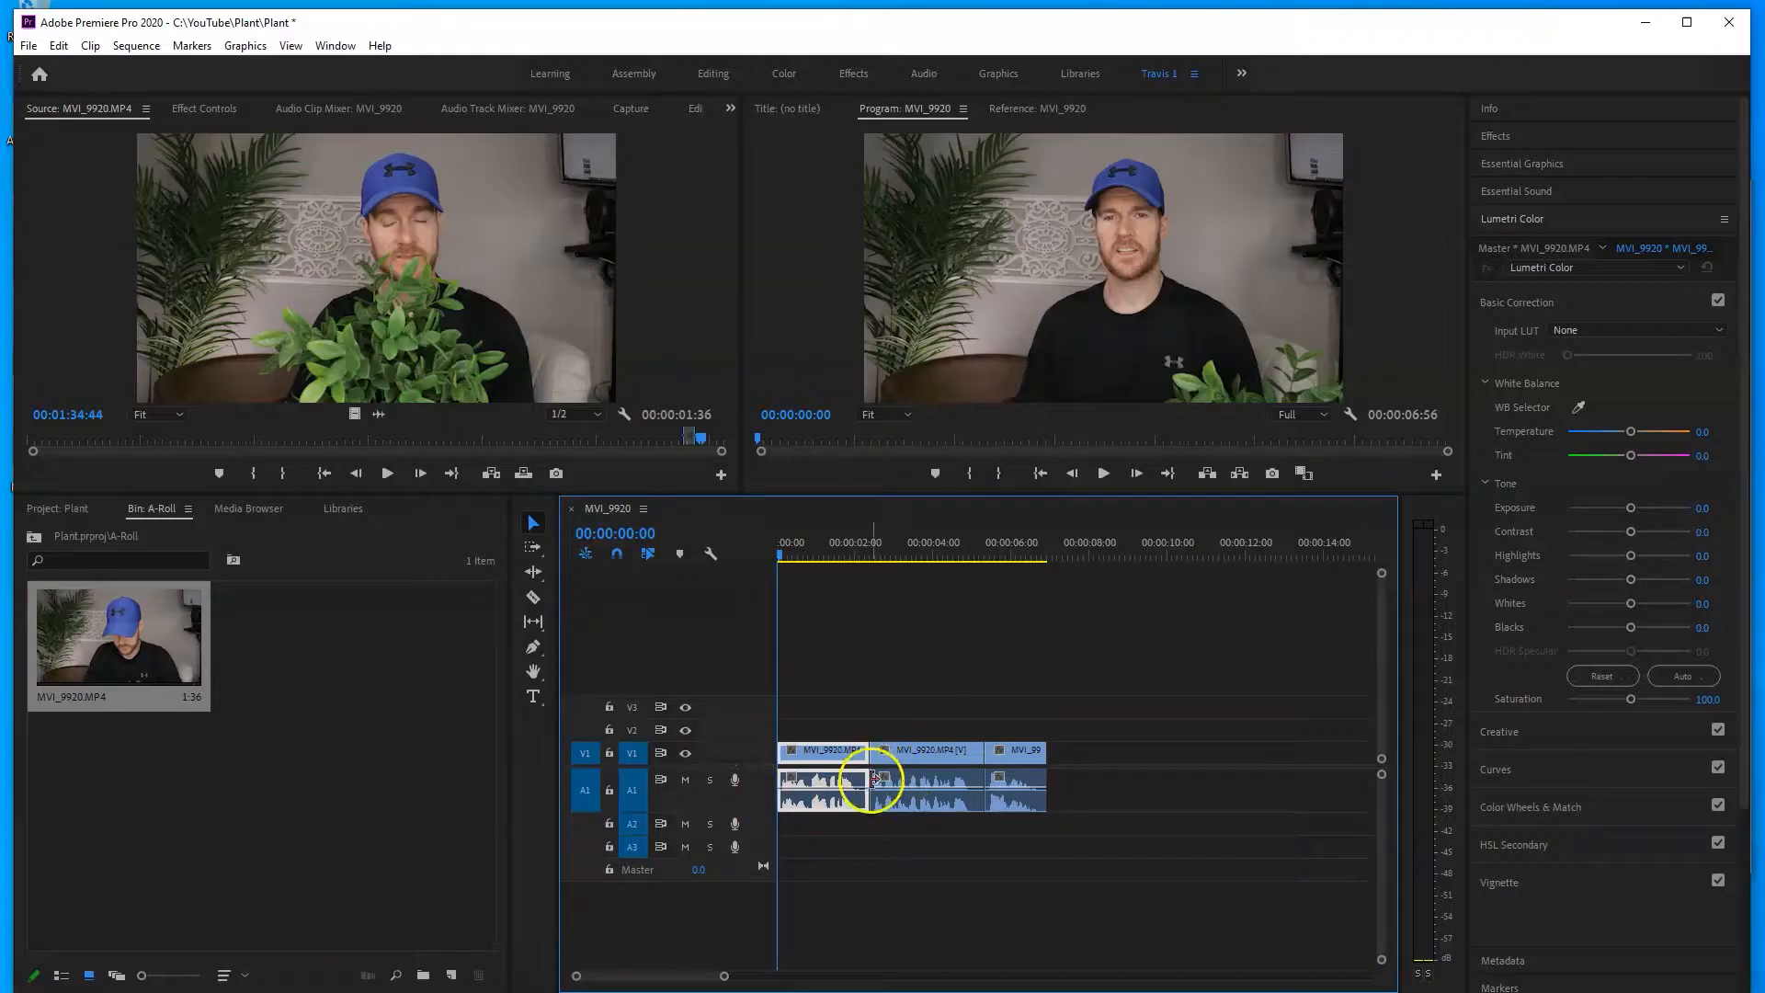
mouse_move(724, 976)
mouse_down()
mouse_move(691, 980)
mouse_move(717, 969)
mouse_up()
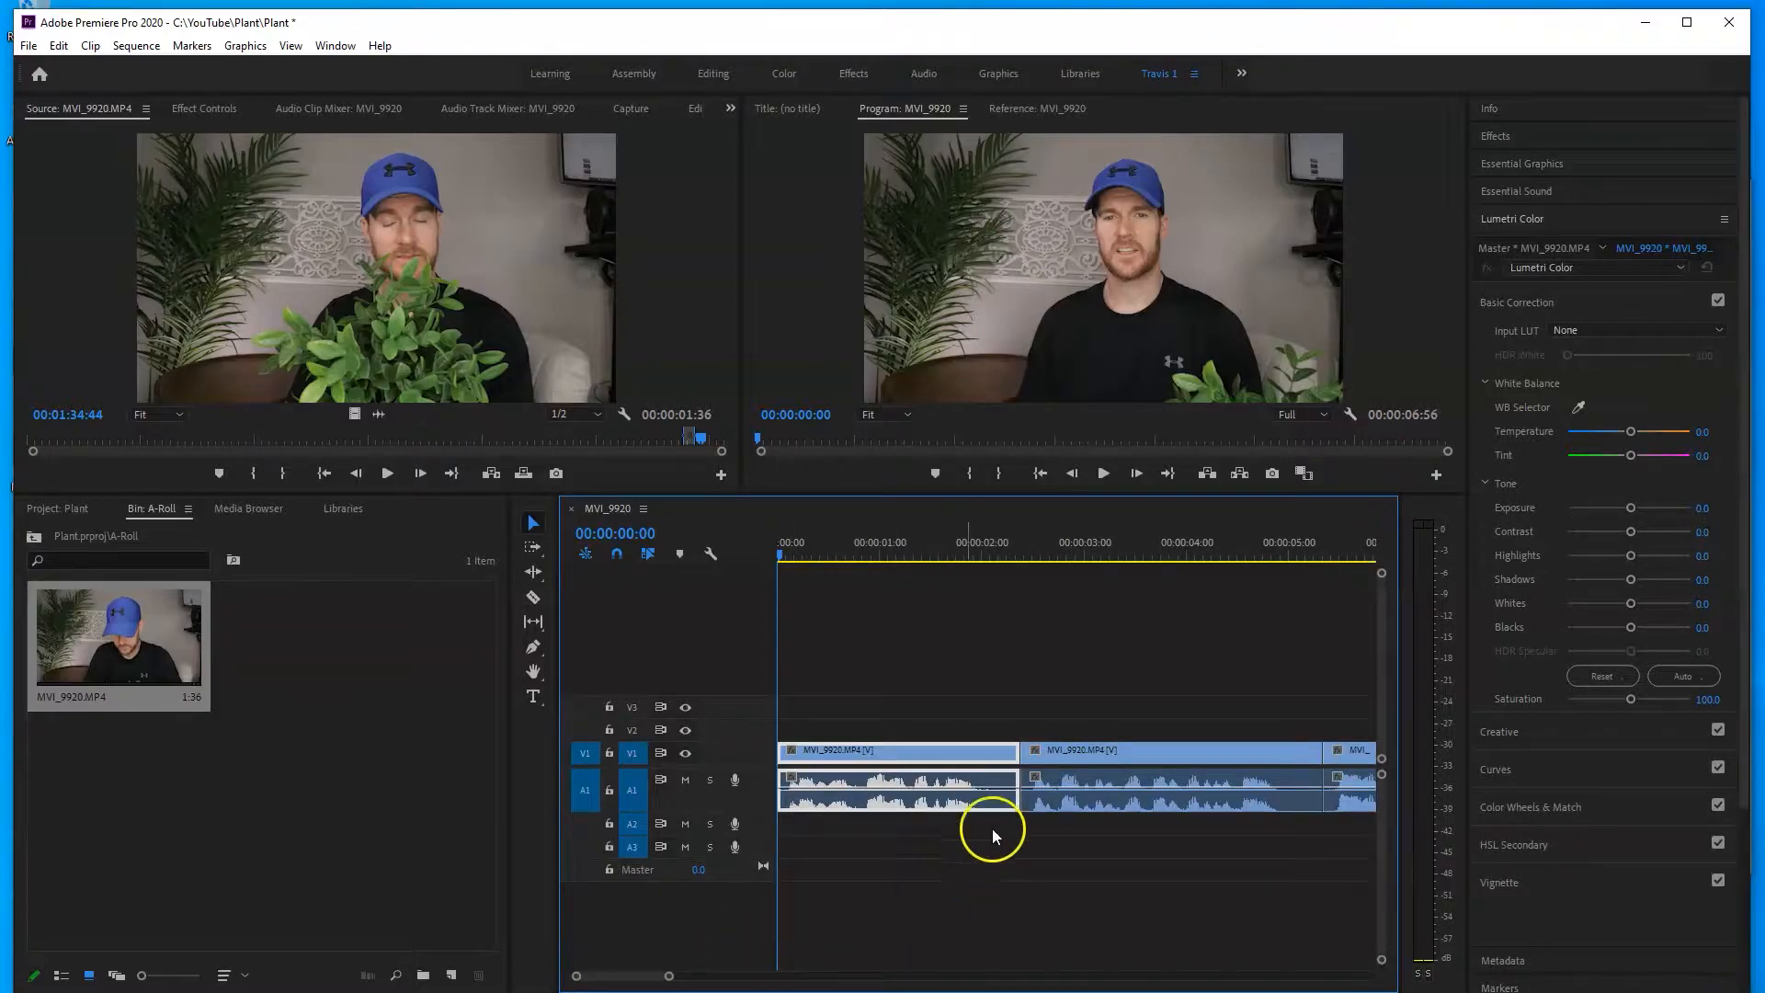
- Ripple trim the silent end of the first clip back to 00:00:02:07
drag(981, 554, 964, 560)
key(space)
key(space)
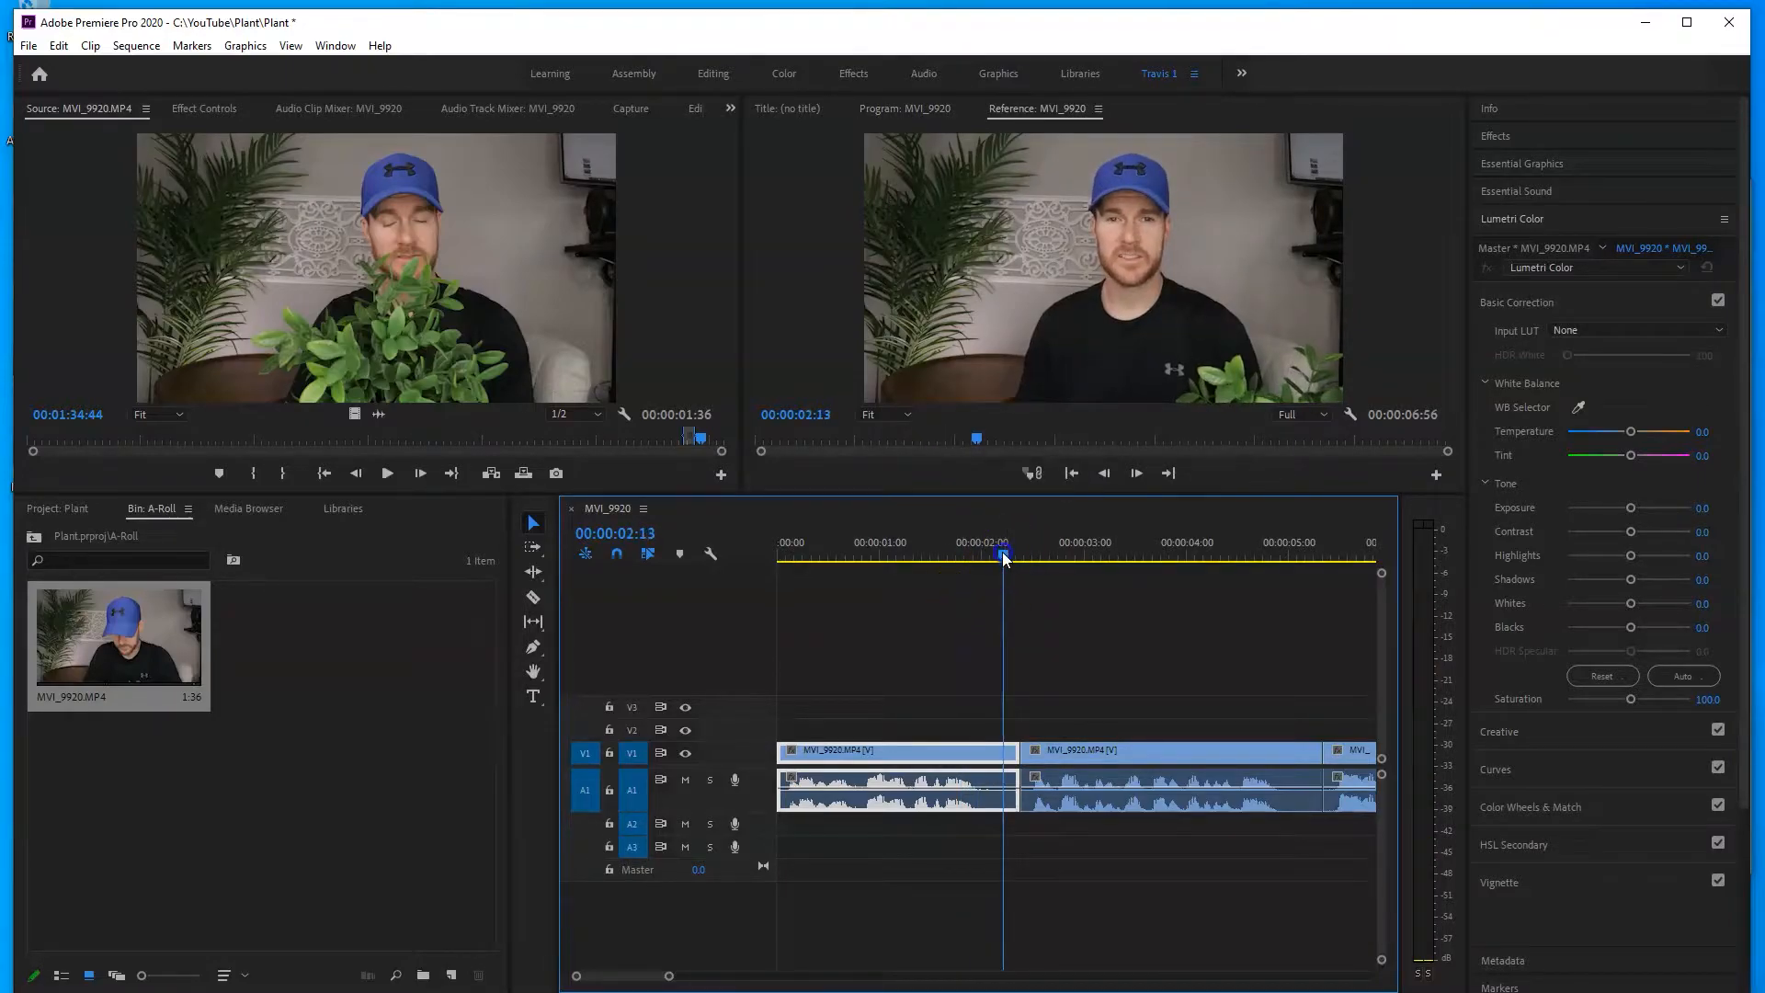
drag(1005, 558, 999, 558)
click(1034, 608)
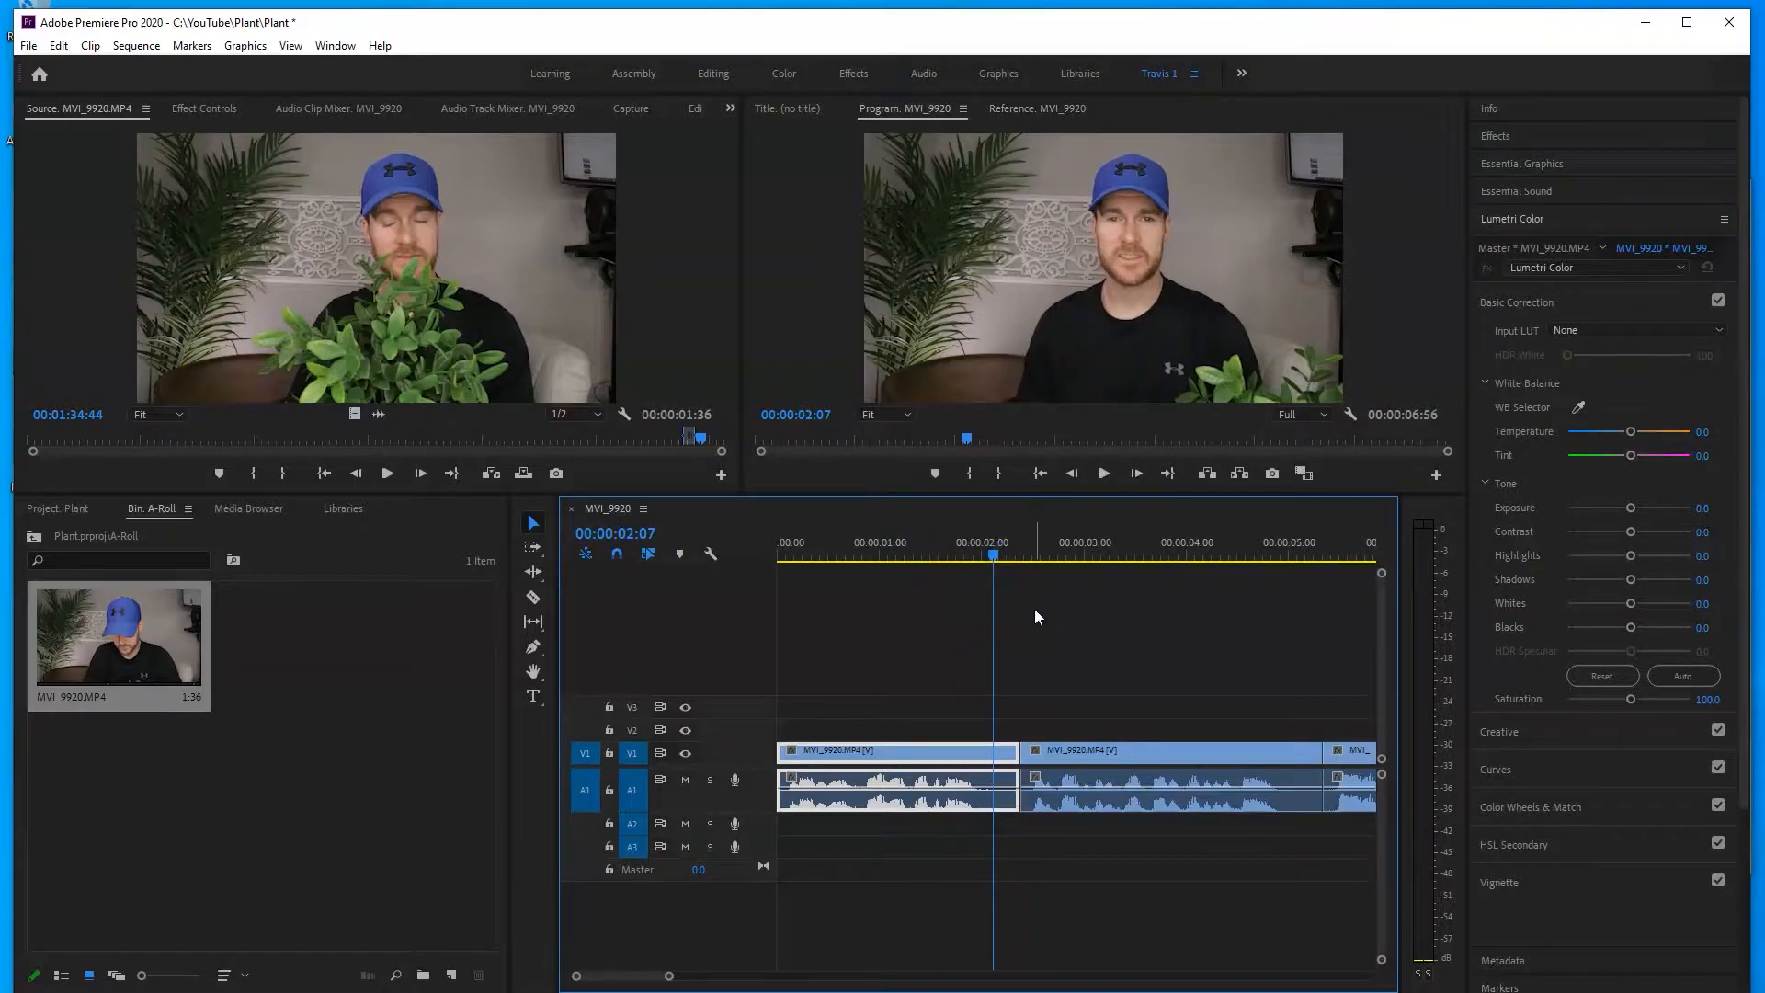
click(984, 575)
key(w)
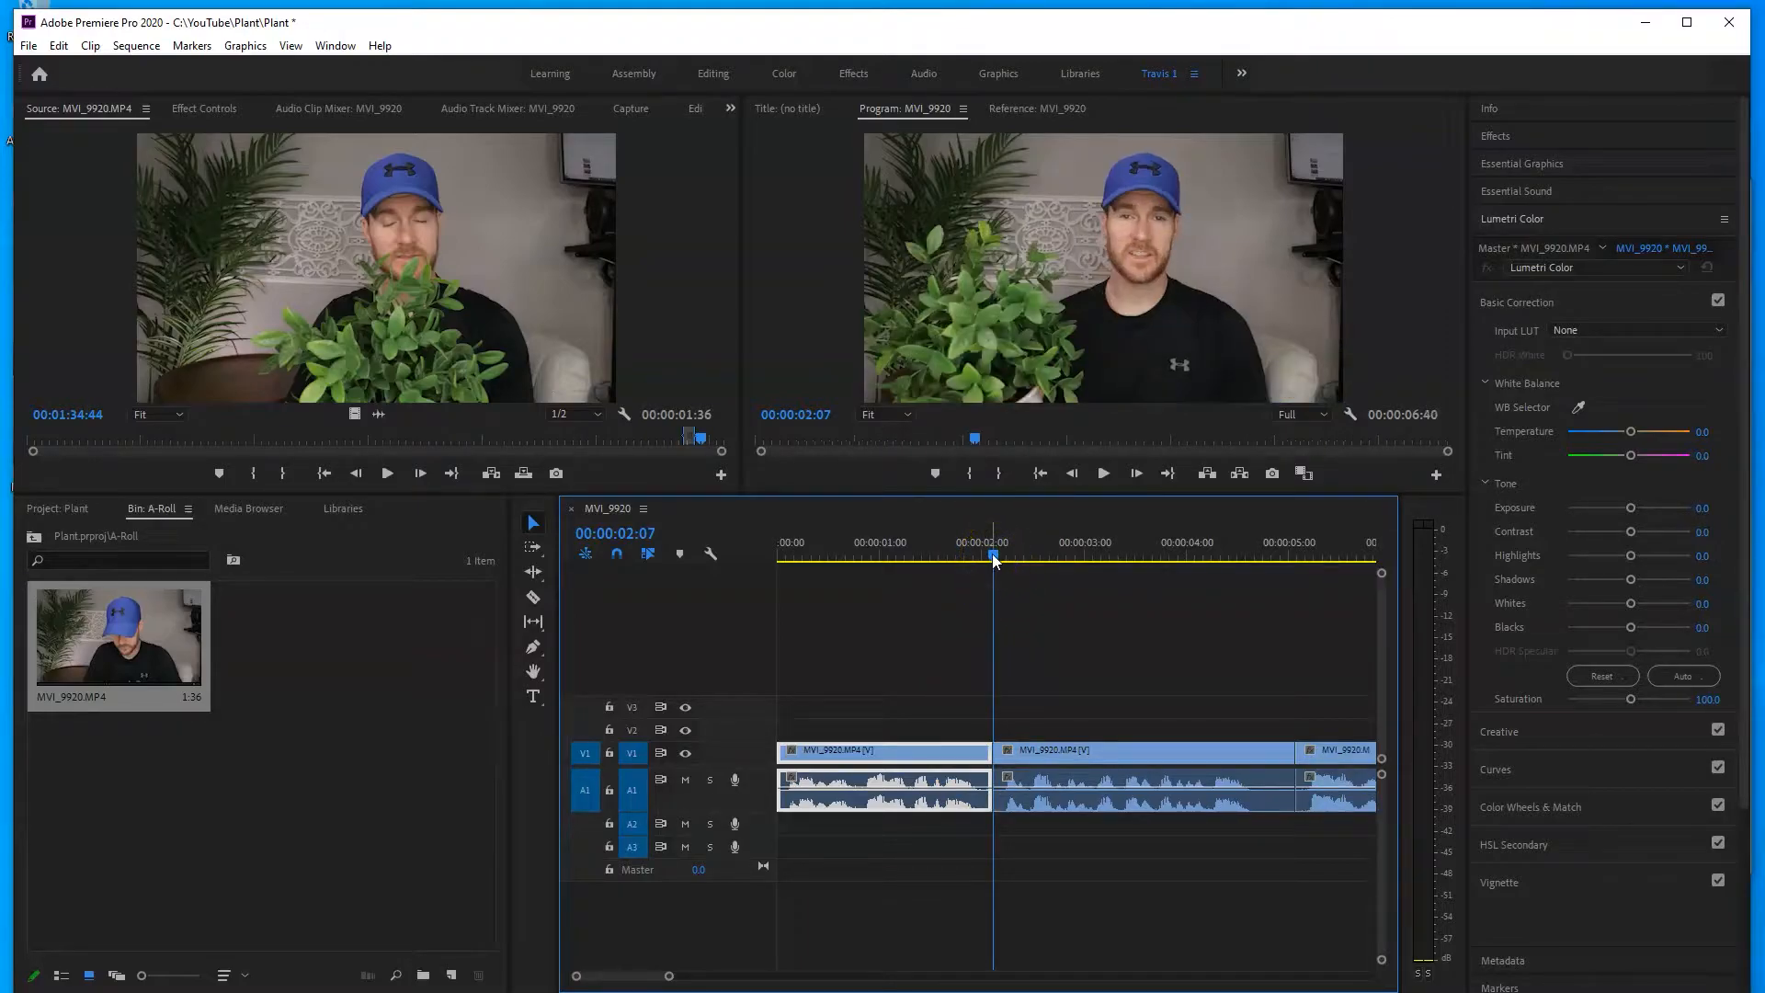
- Ripple trim the silent beginning of the second clip up to 00:00:02:09
click(1000, 575)
click(999, 561)
drag(1001, 565, 998, 586)
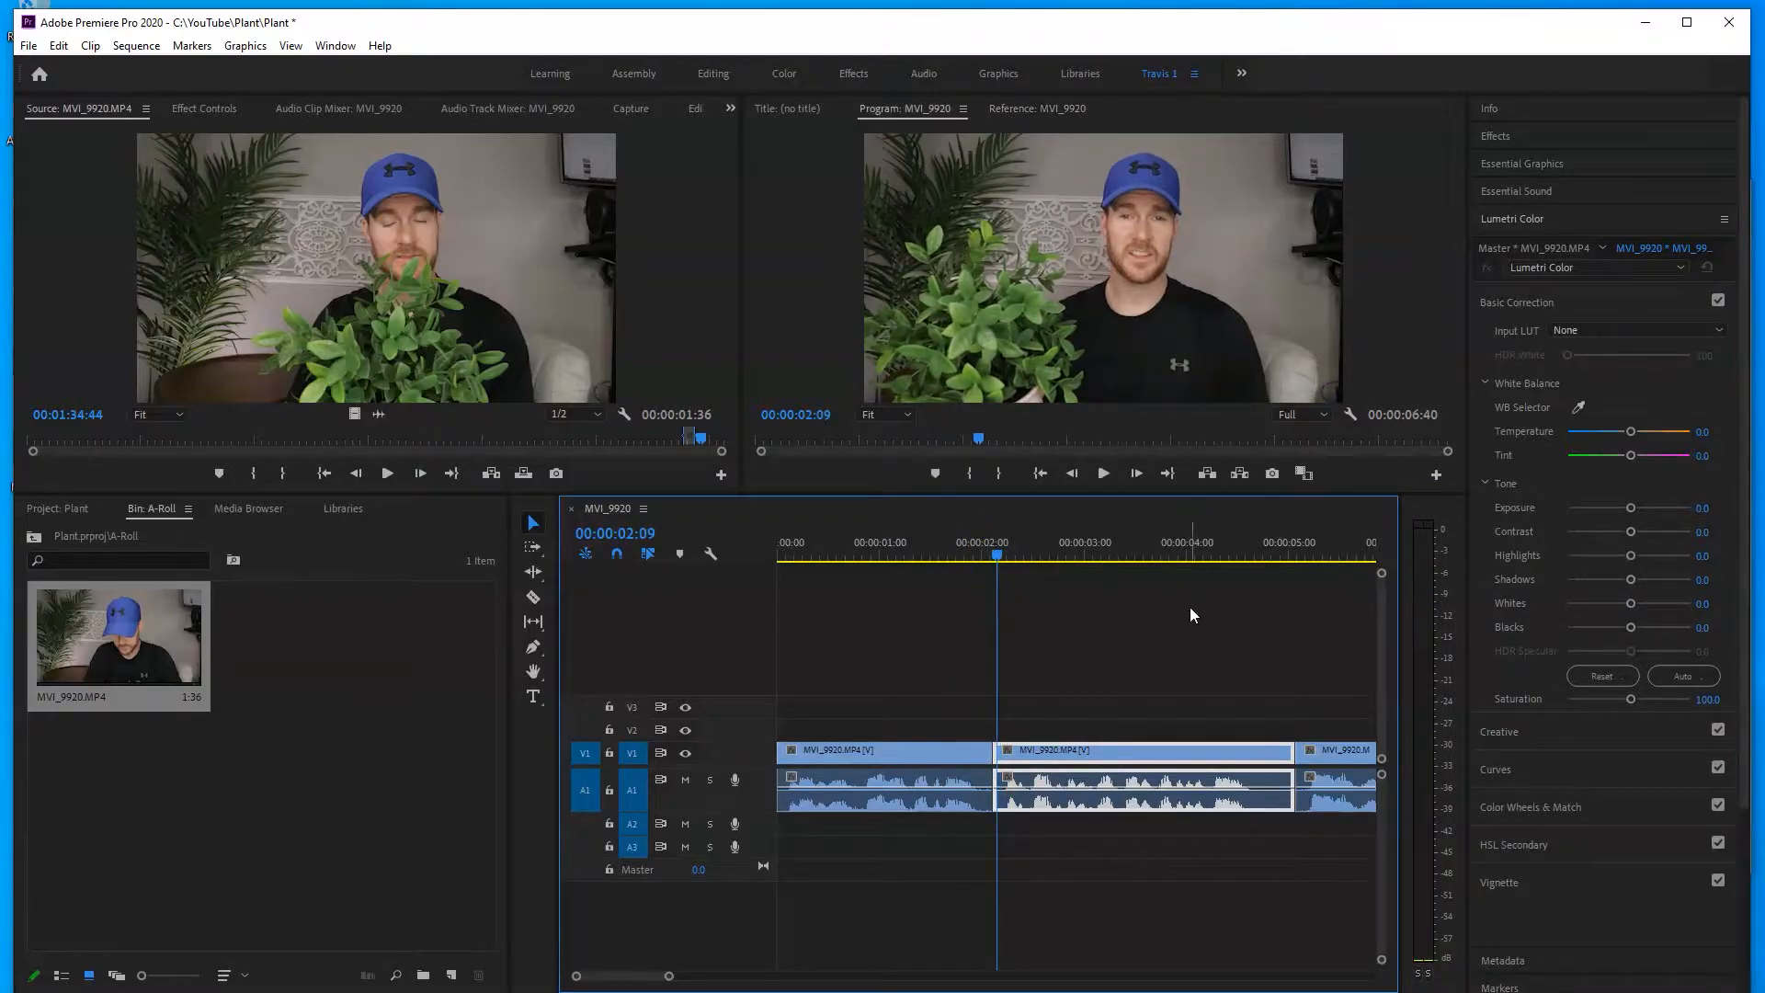
key(q)
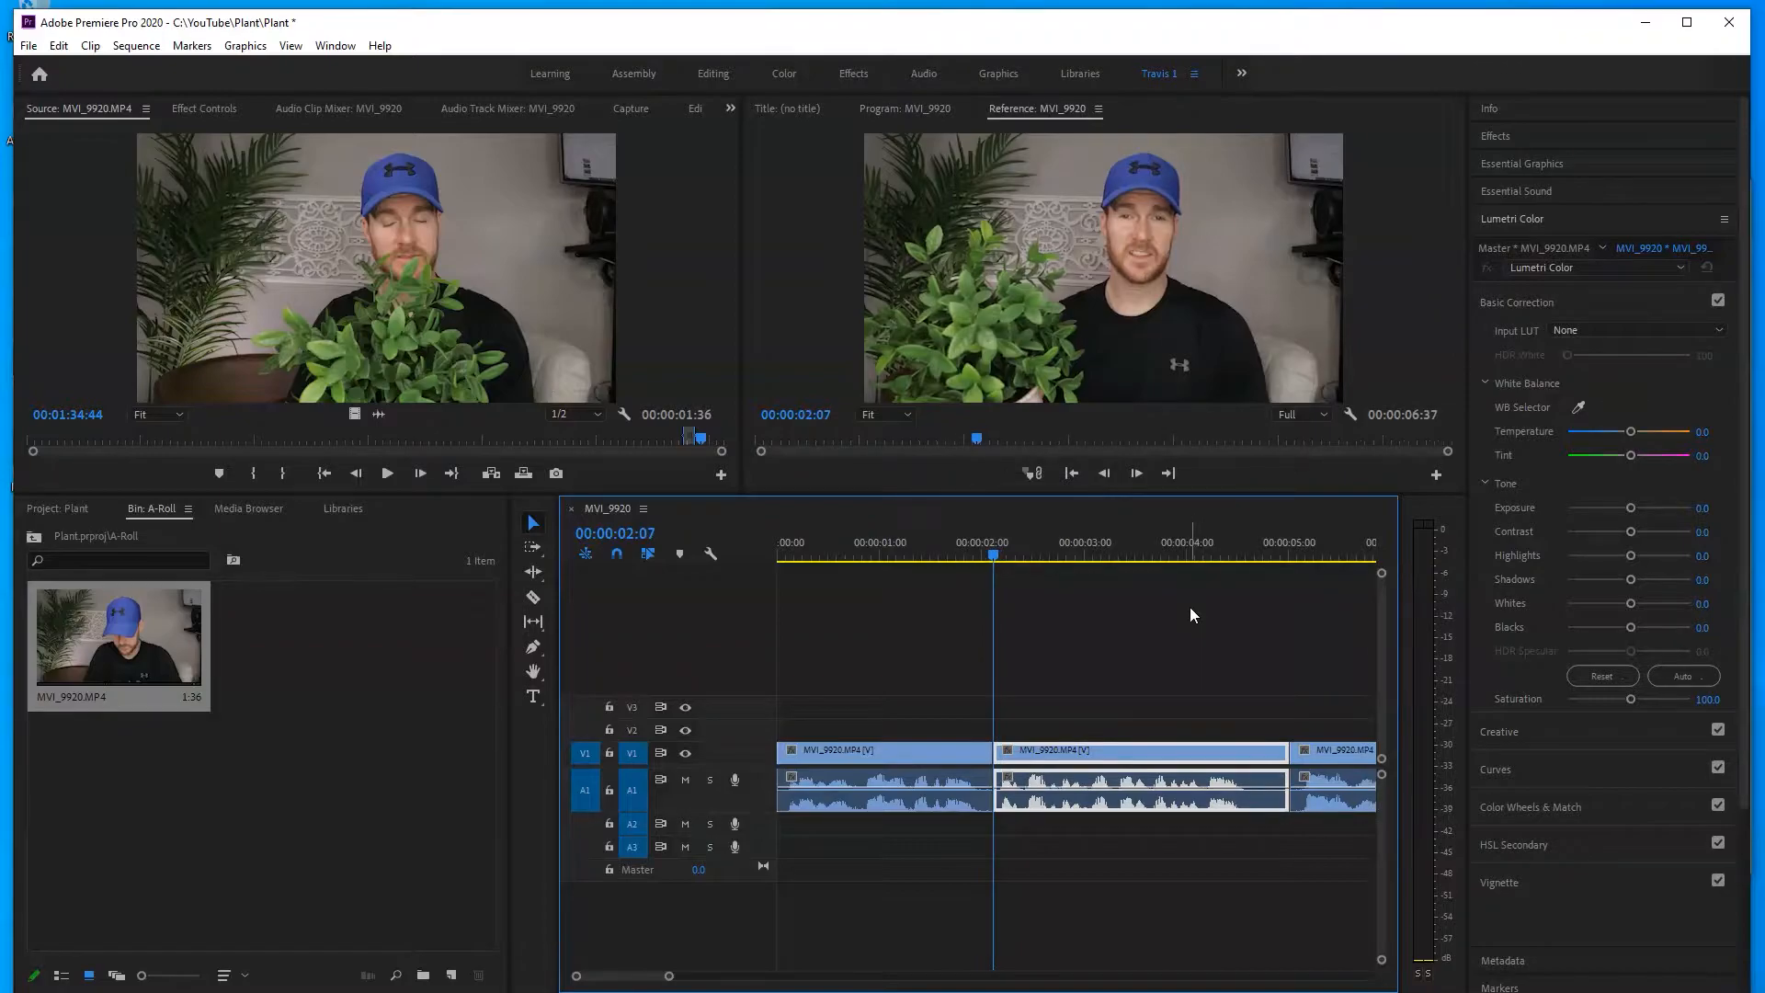
- Play back the trimmed cut between the first and second clips several times and continue into the third clip
click(994, 554)
click(951, 549)
key(space)
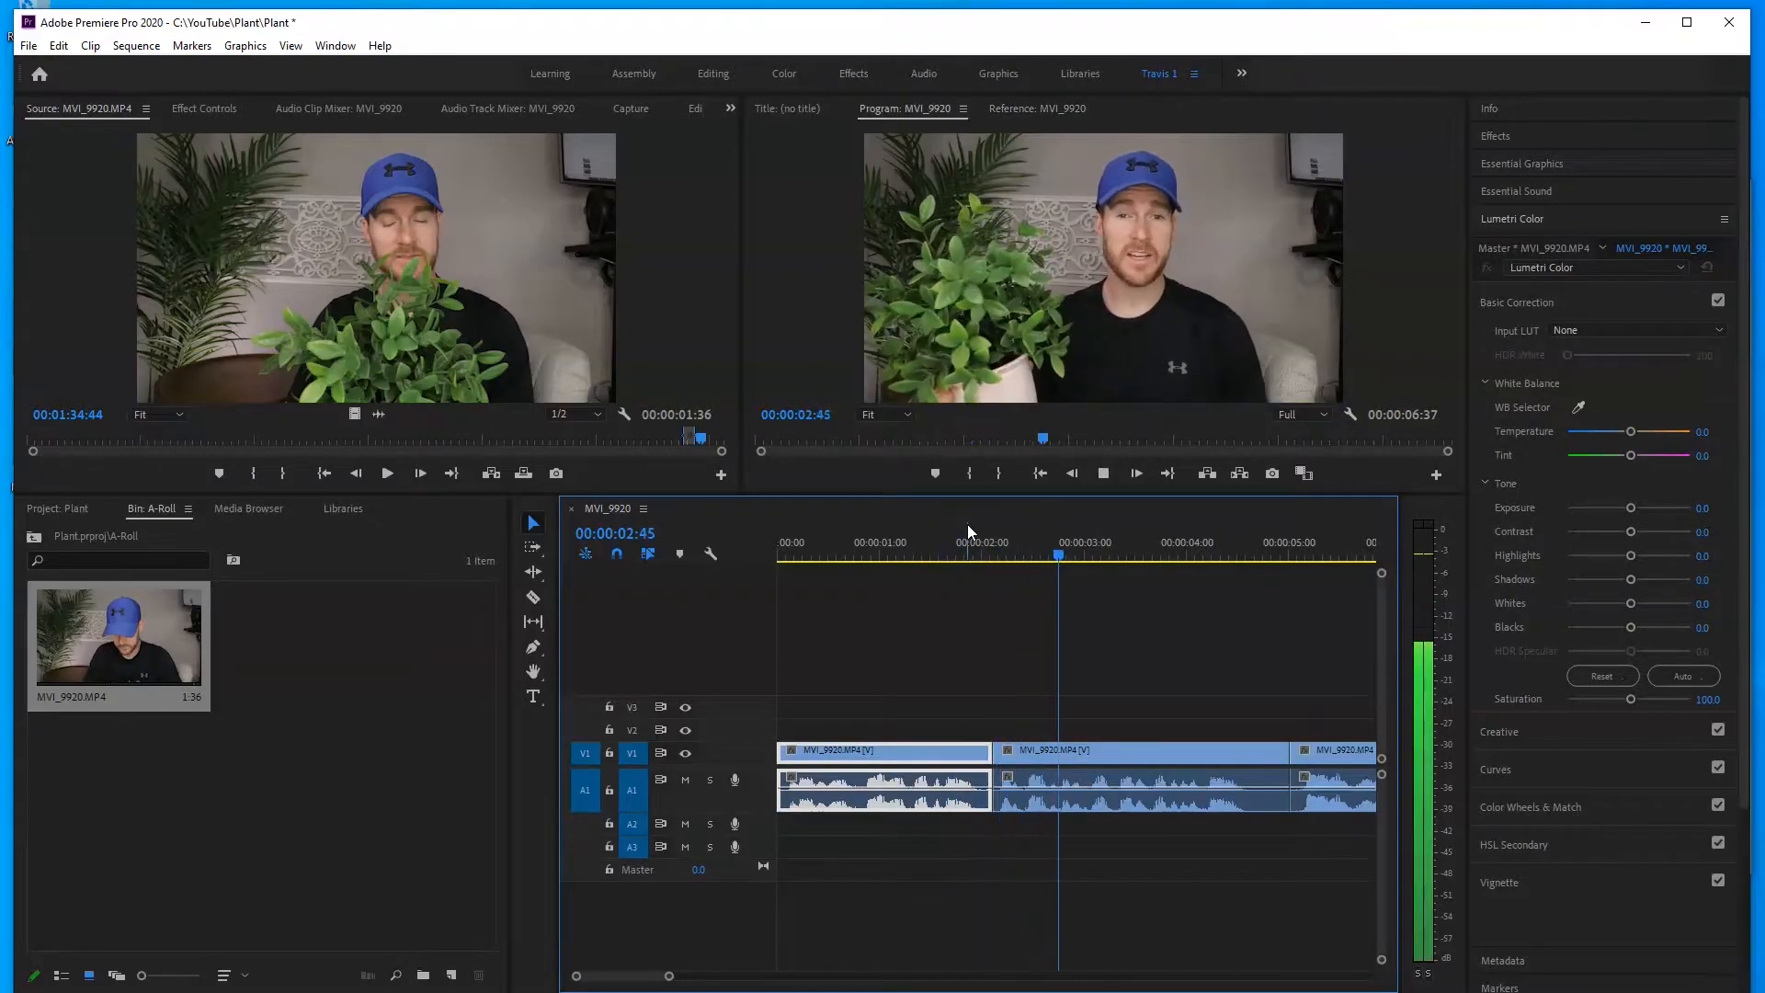
click(865, 557)
key(space)
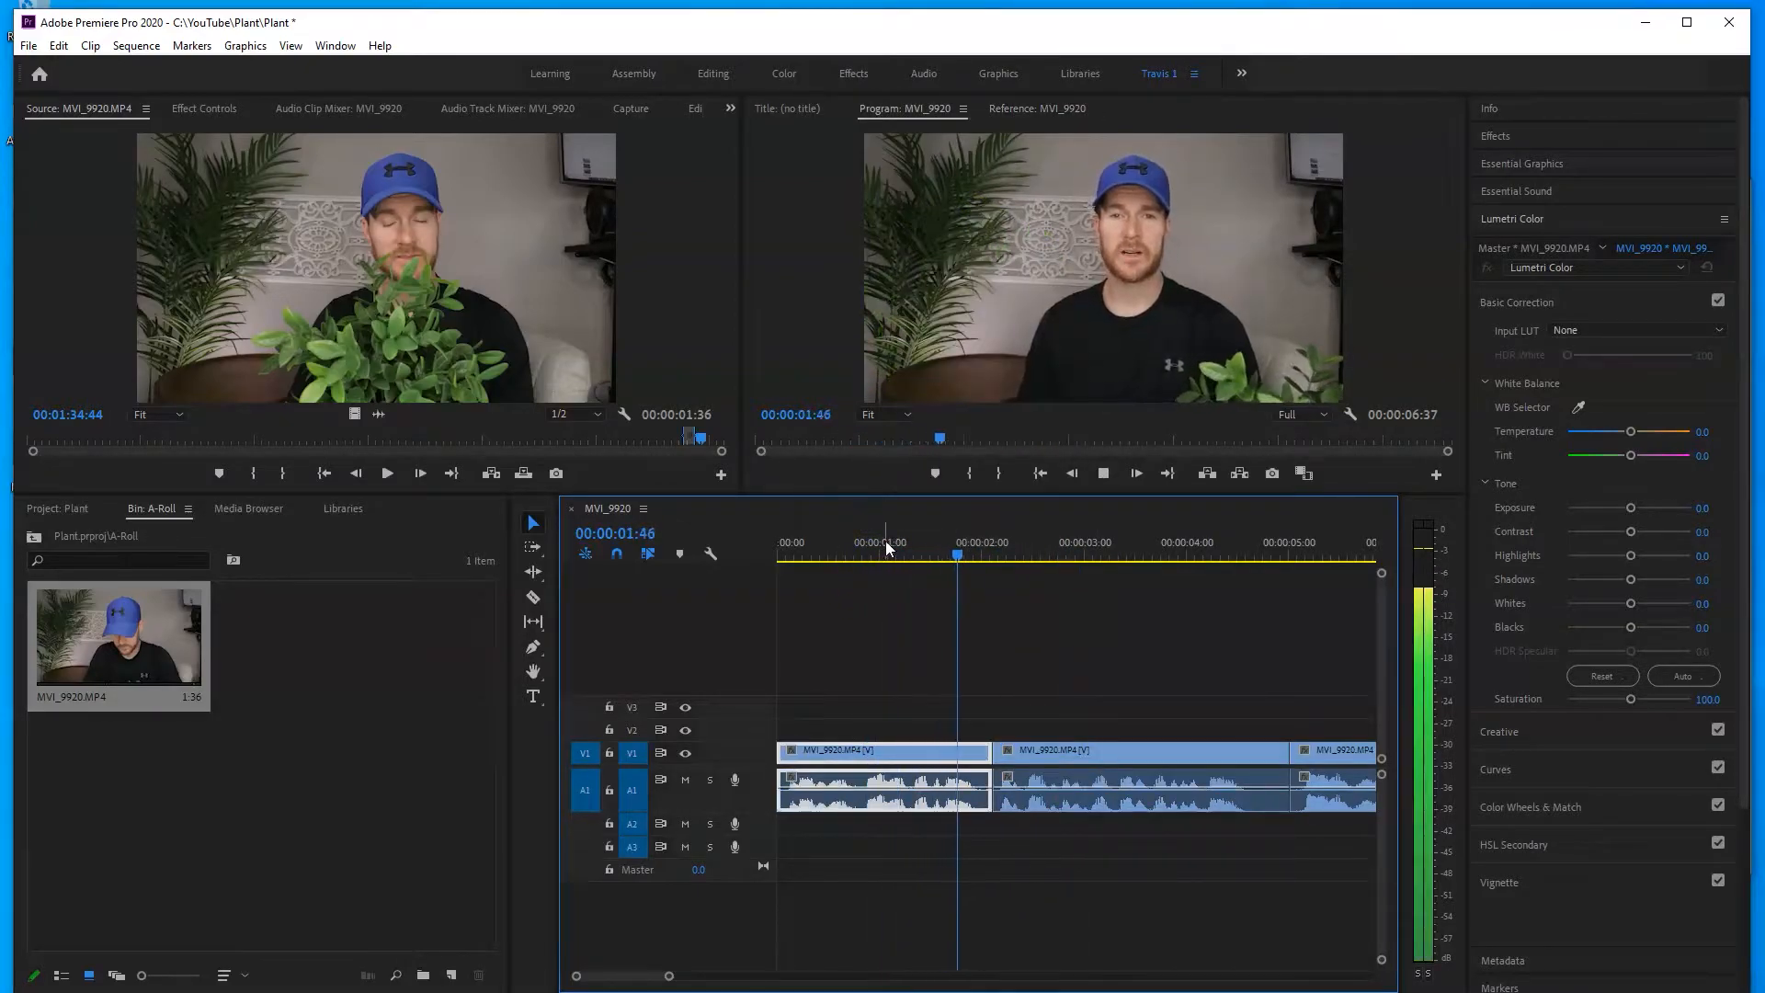
click(885, 537)
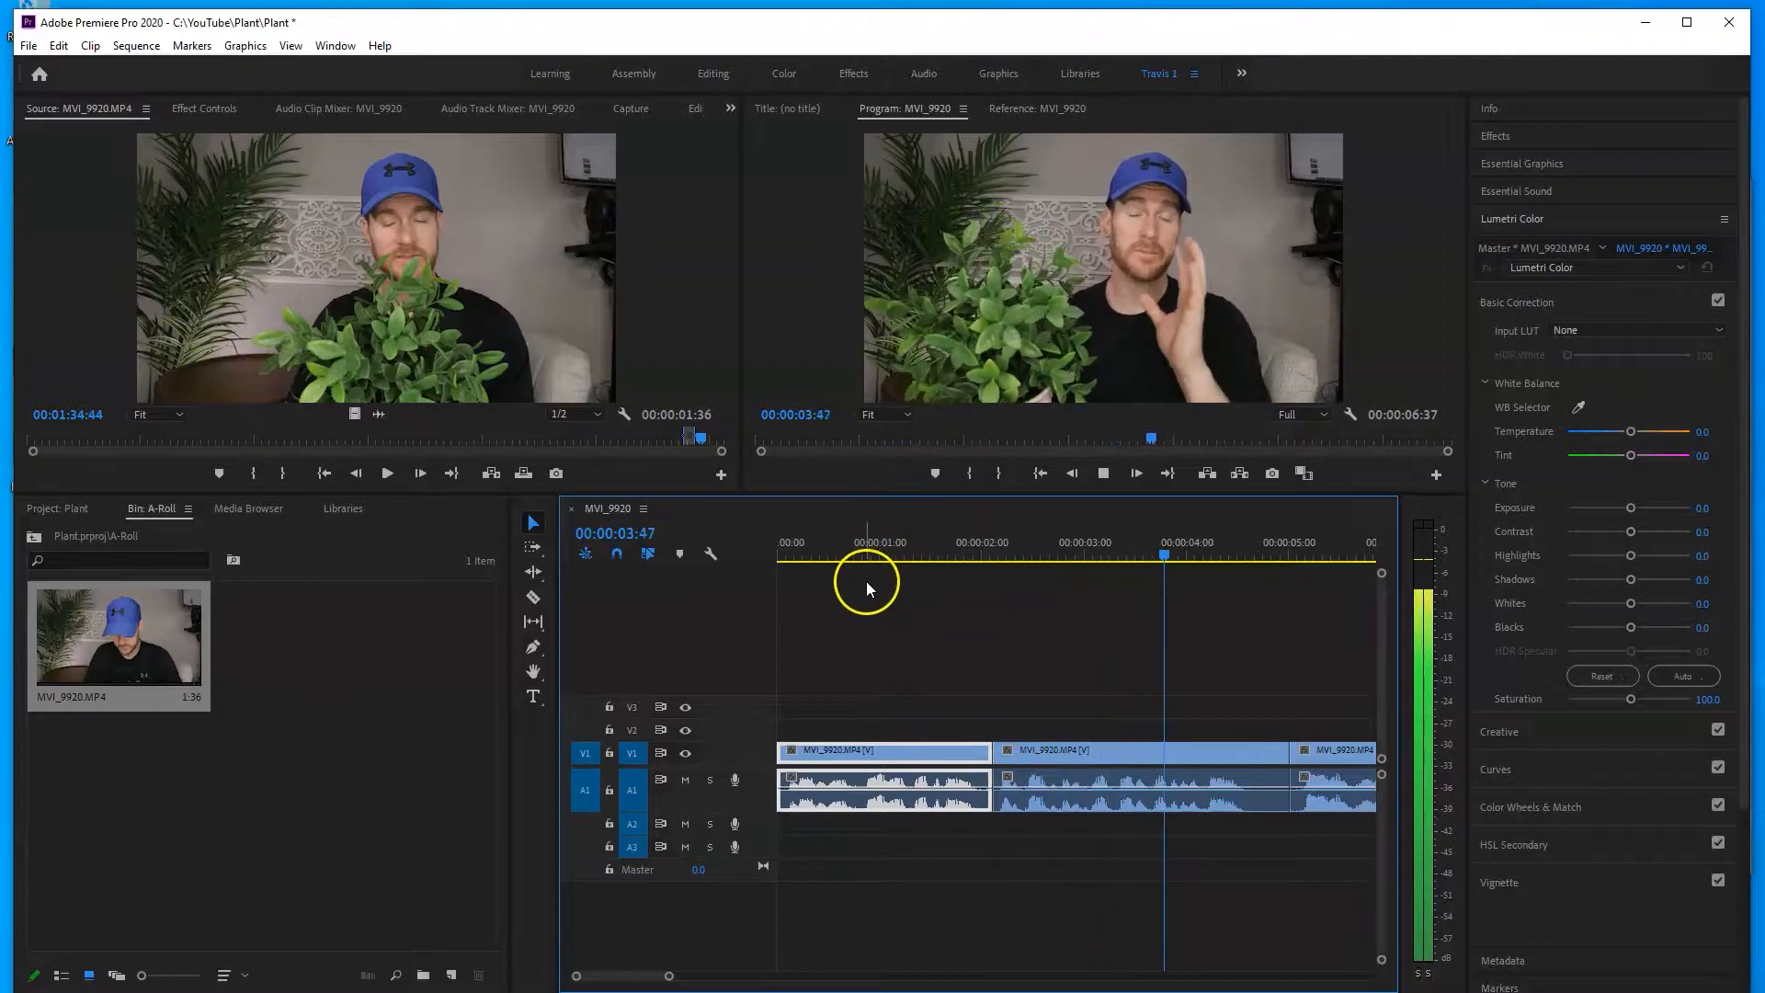
key(space)
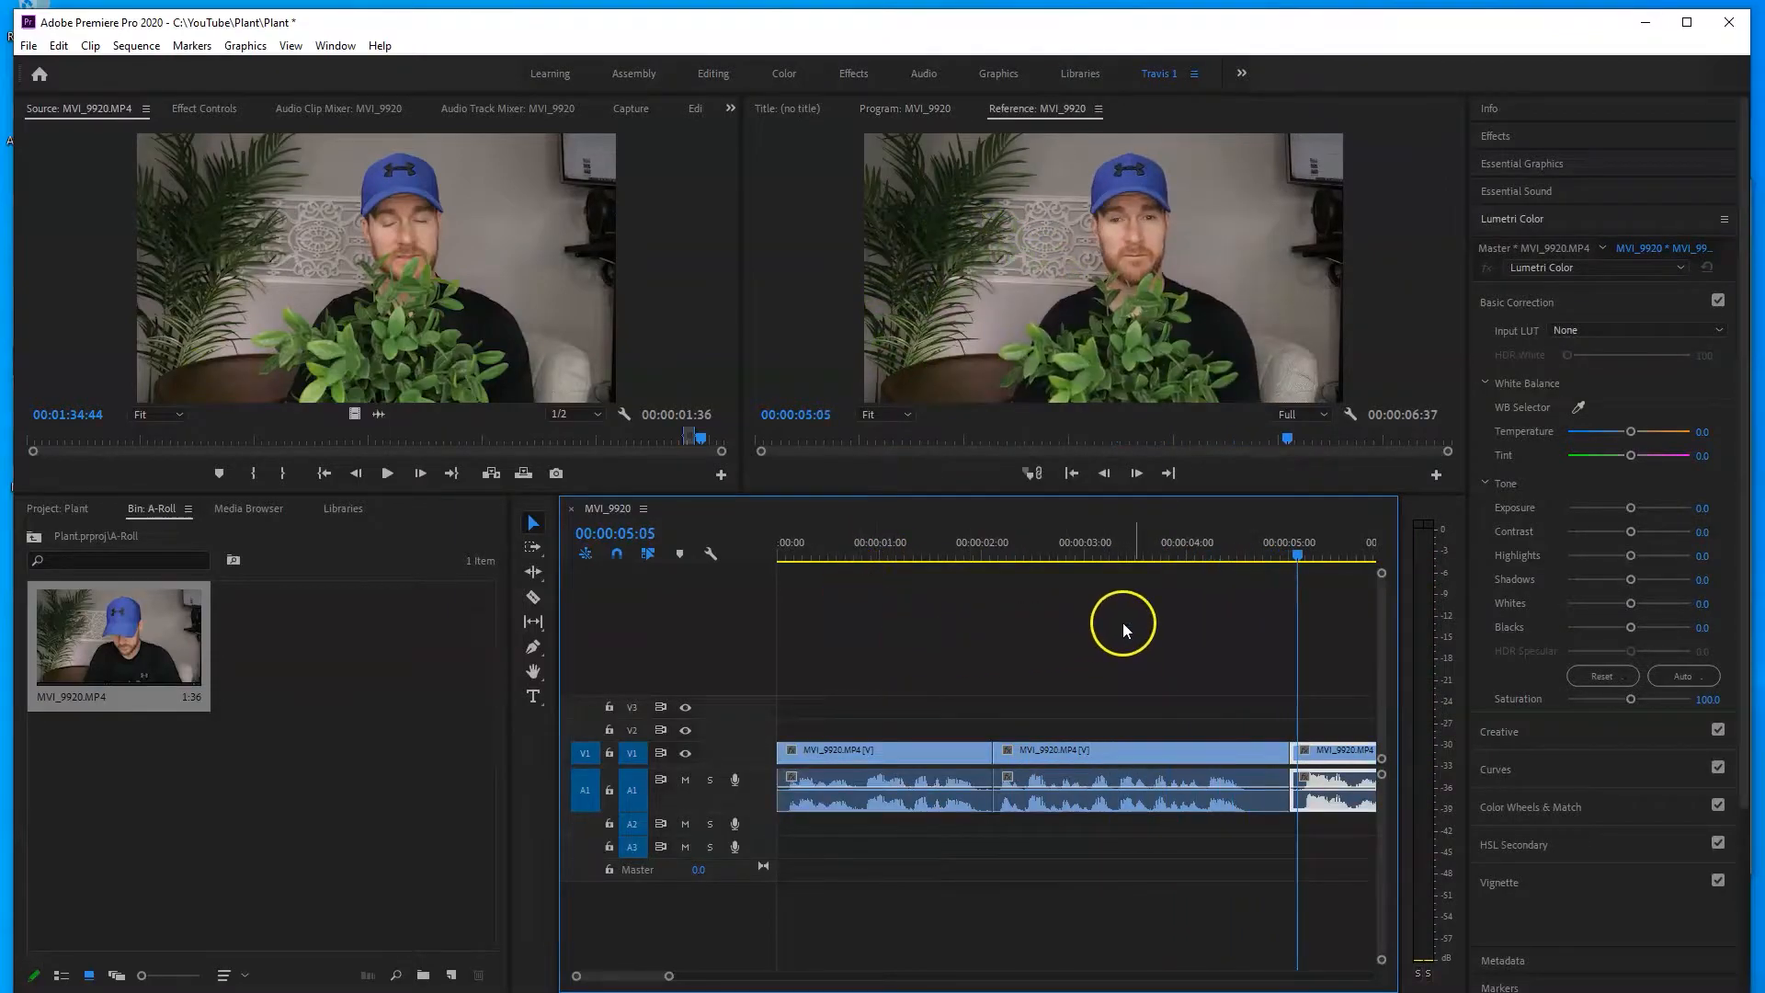
- Ripple trim the silent end of the second clip back to 00:00:04:41
click(1227, 551)
drag(1229, 554, 1259, 558)
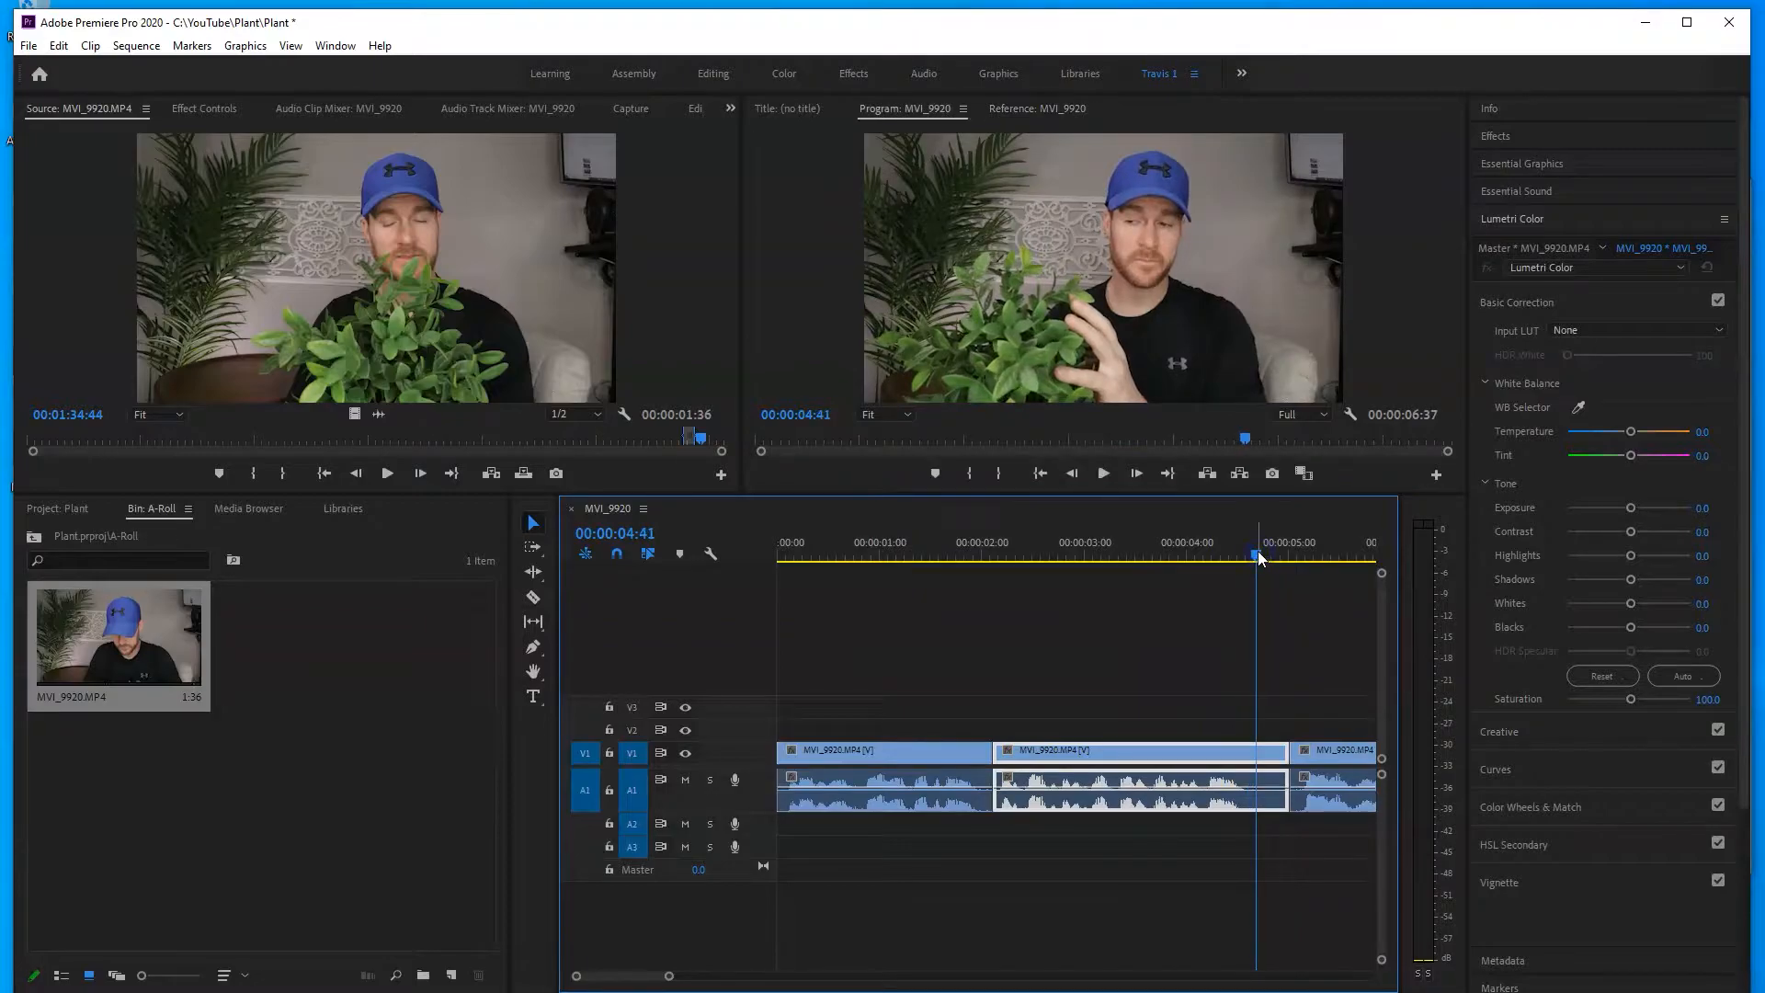
key(w)
- Play back the cut between the second and third clips twice to check its pacing
drag(1223, 552, 1199, 541)
key(space)
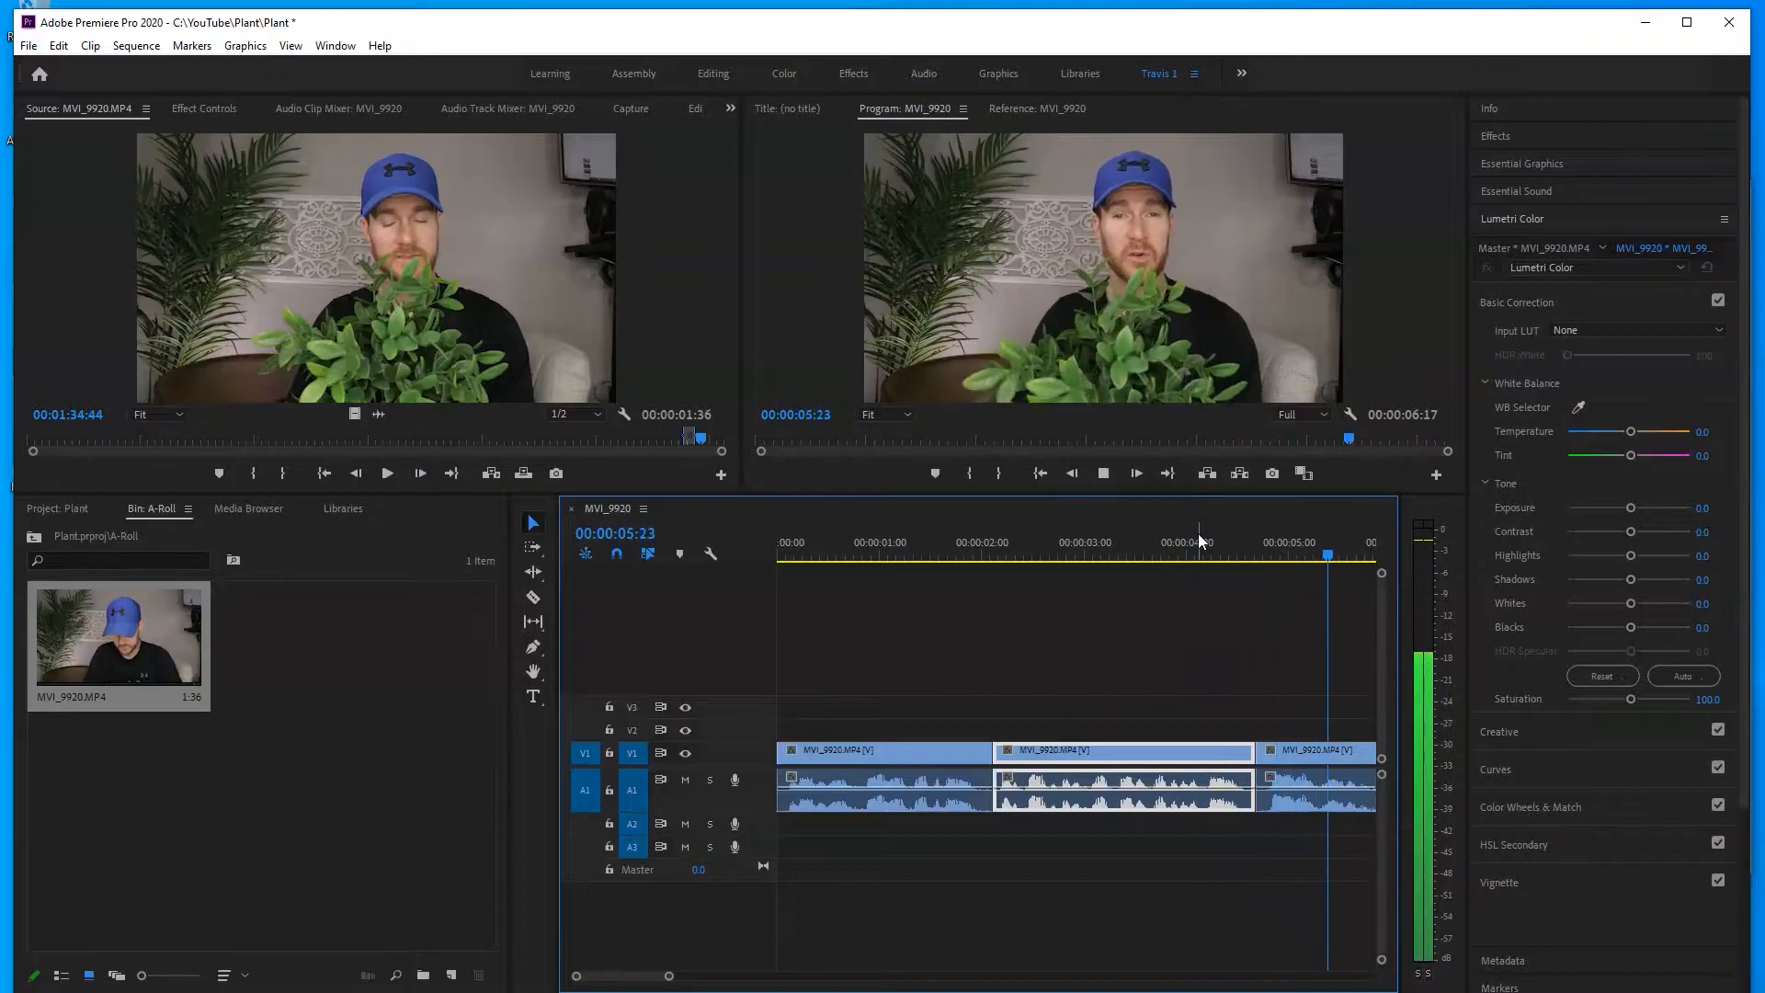
click(1188, 548)
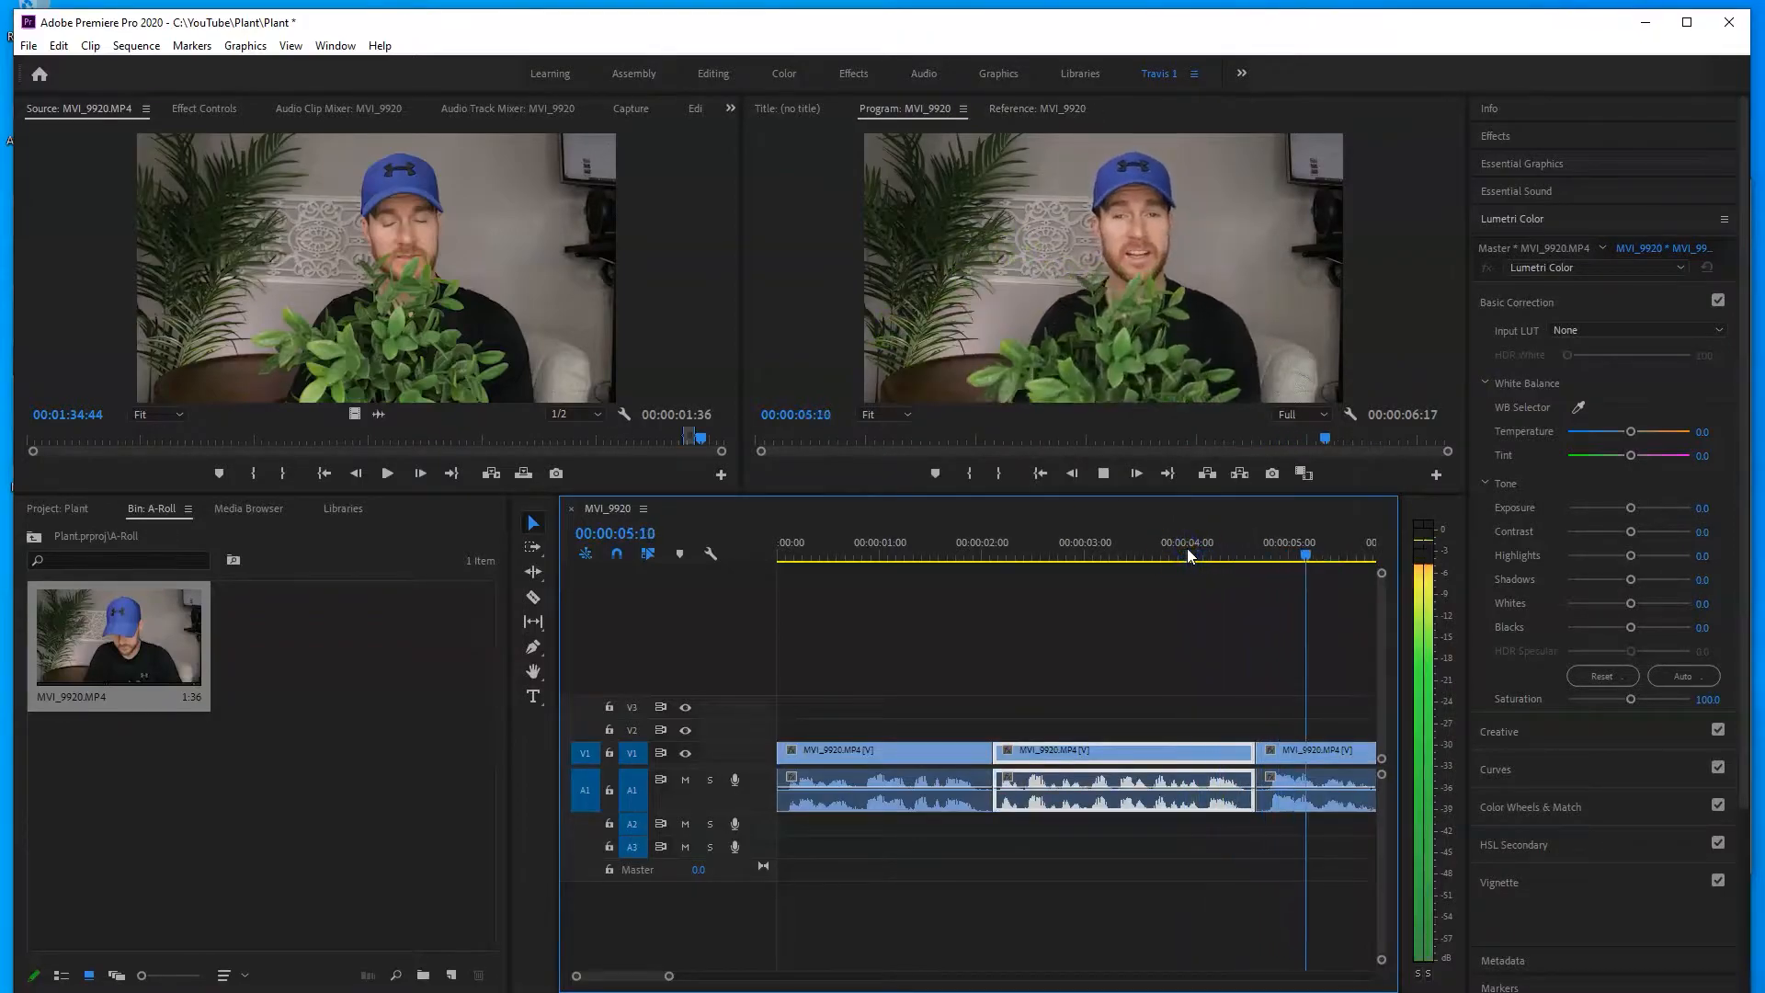
key(space)
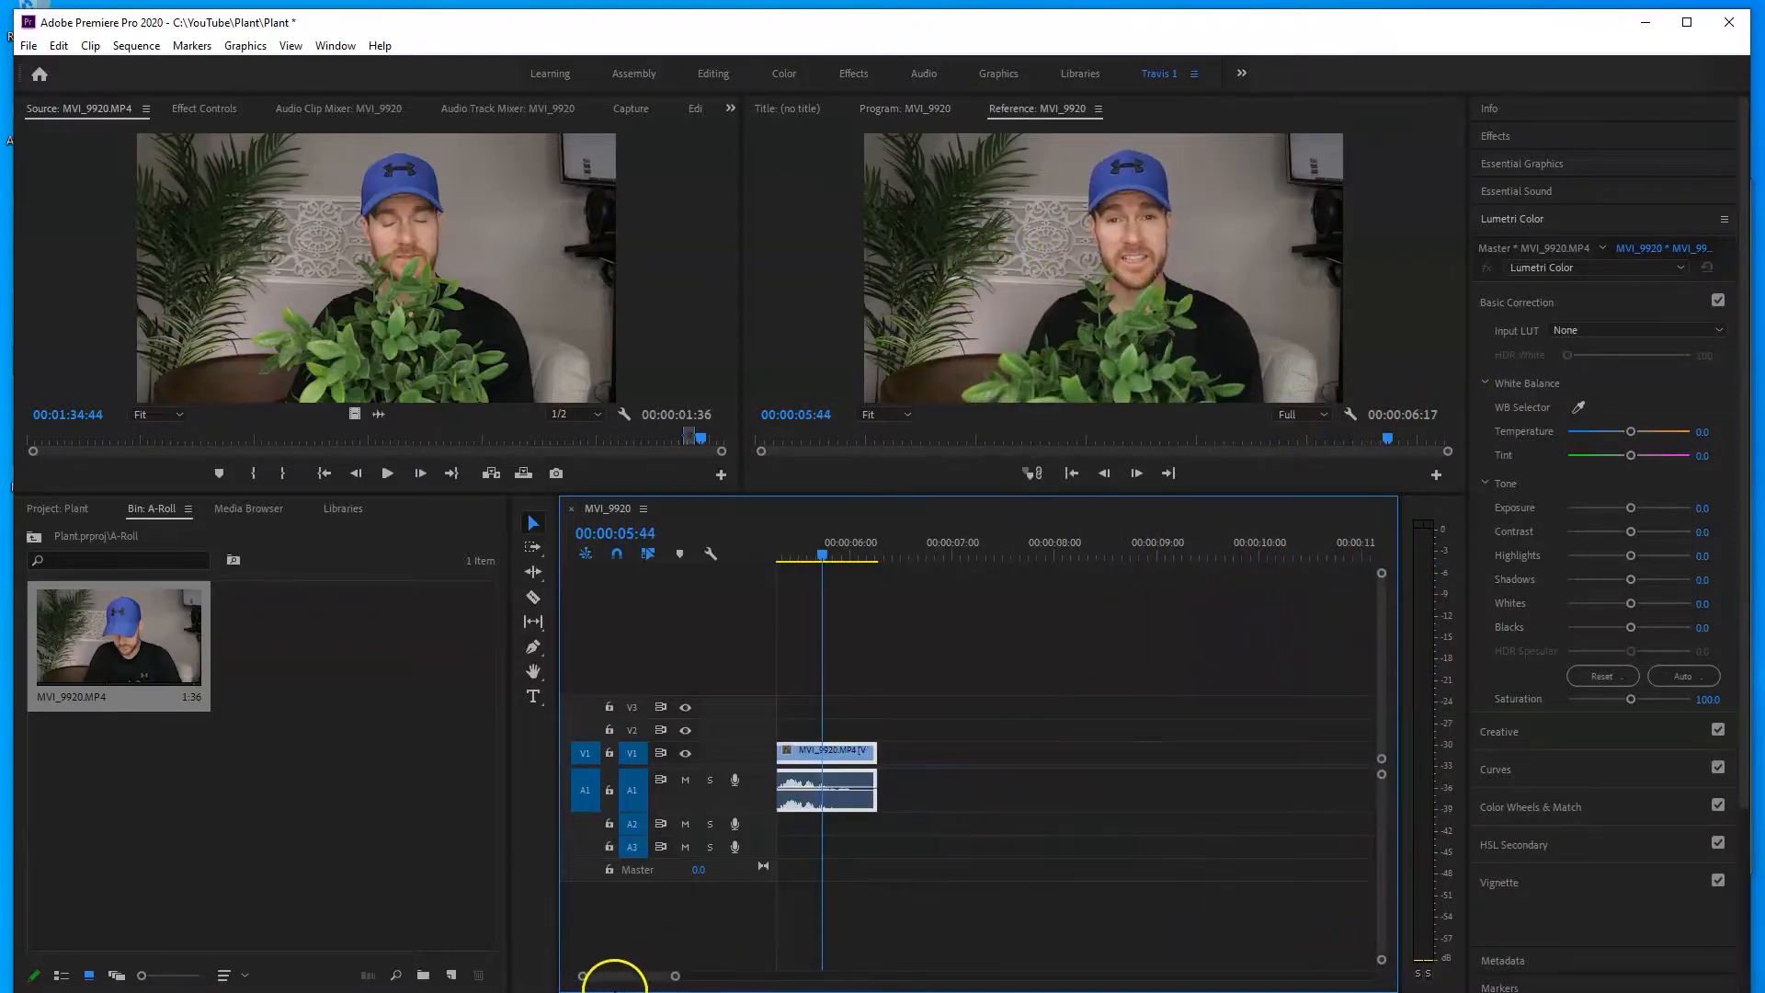
- Return to the cut between the first and second clips and replay it
click(649, 969)
drag(650, 969, 628, 979)
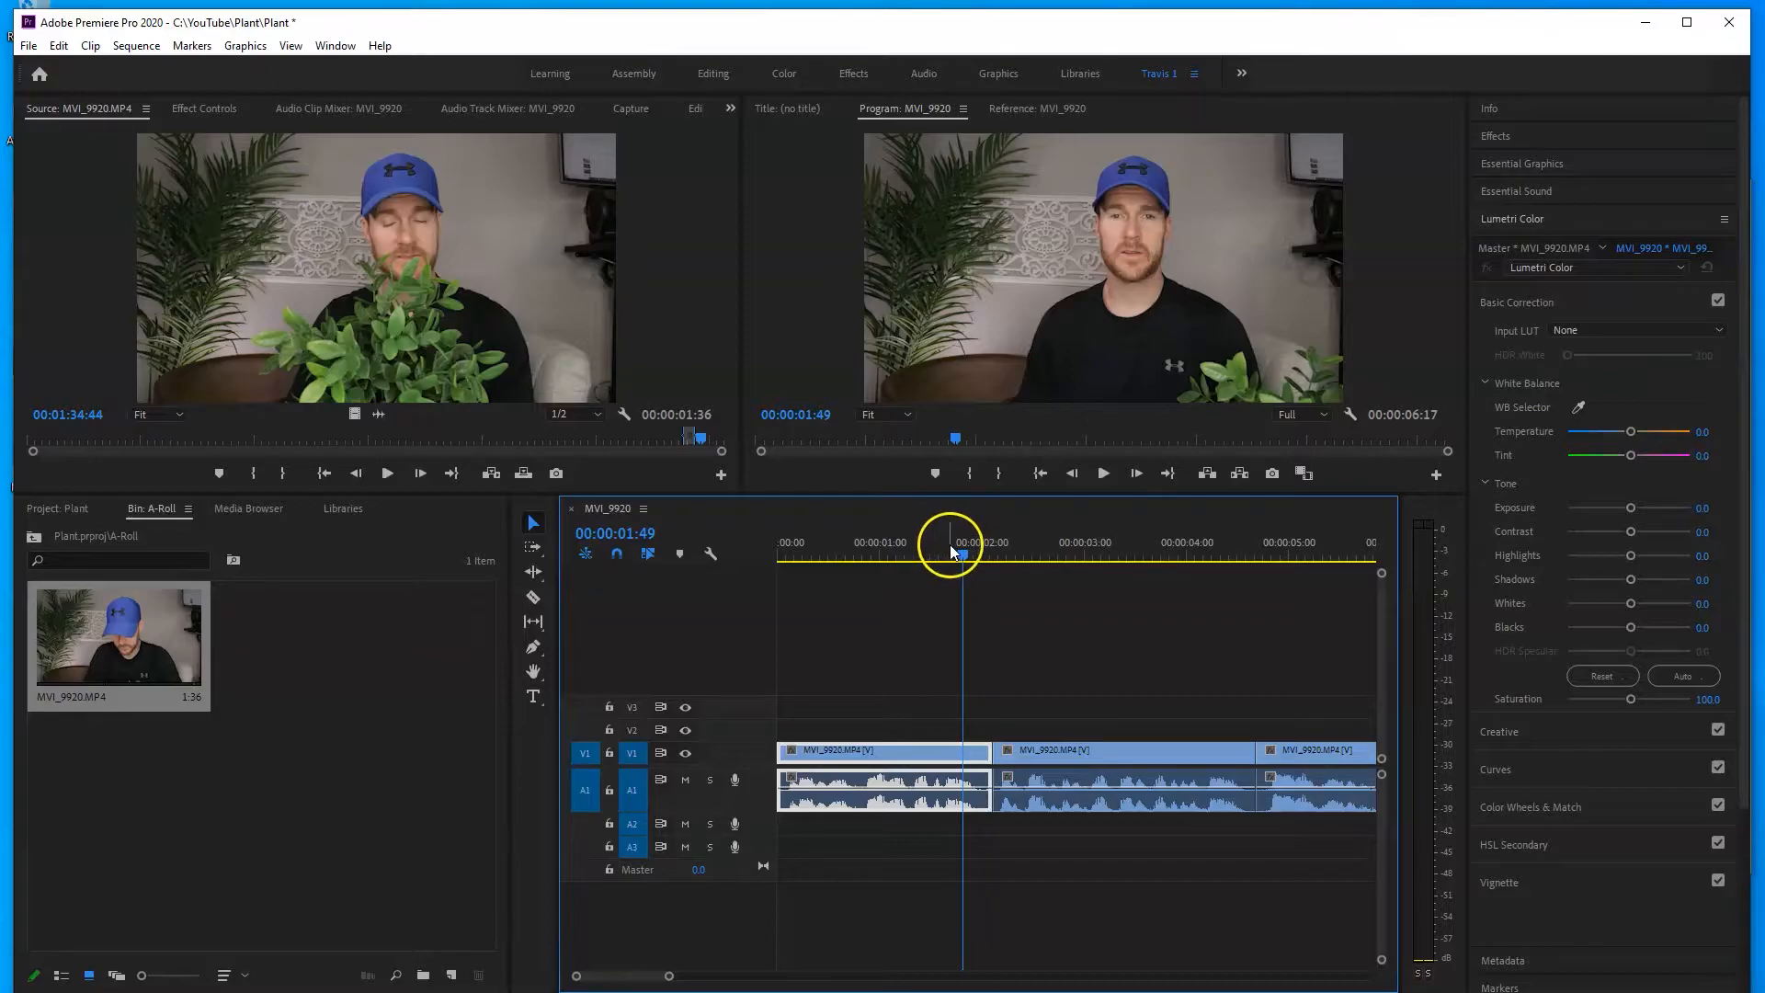
click(947, 549)
key(space)
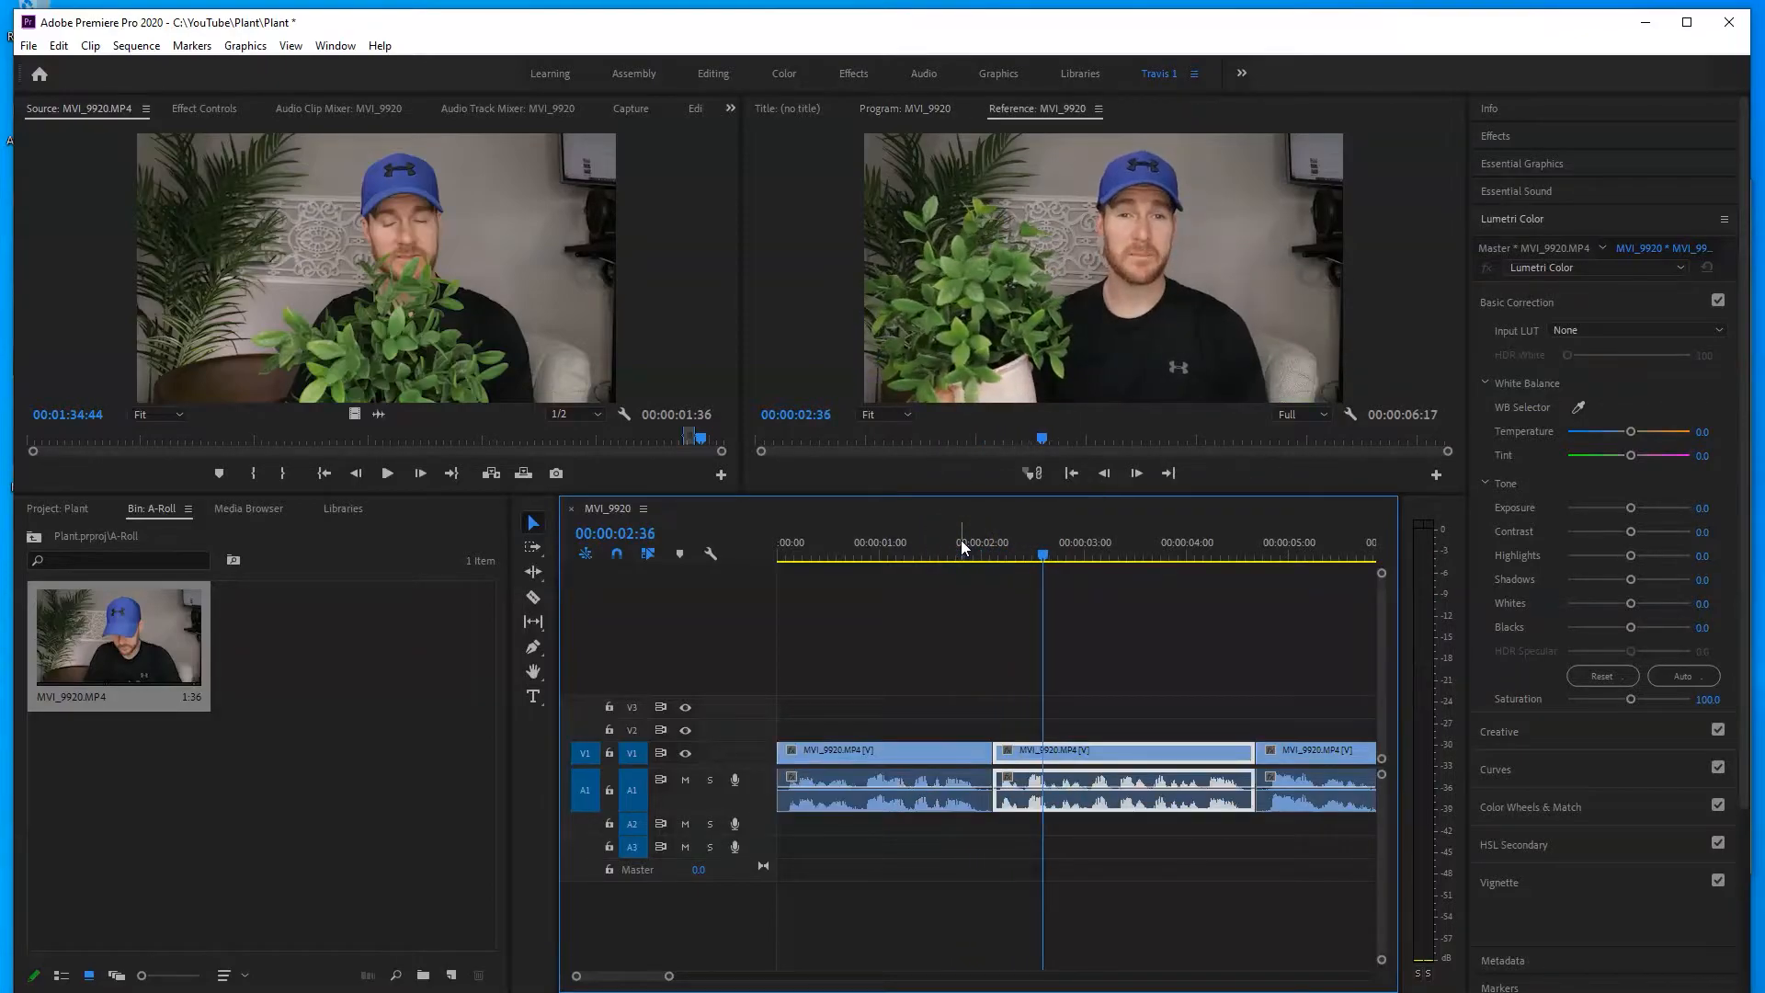
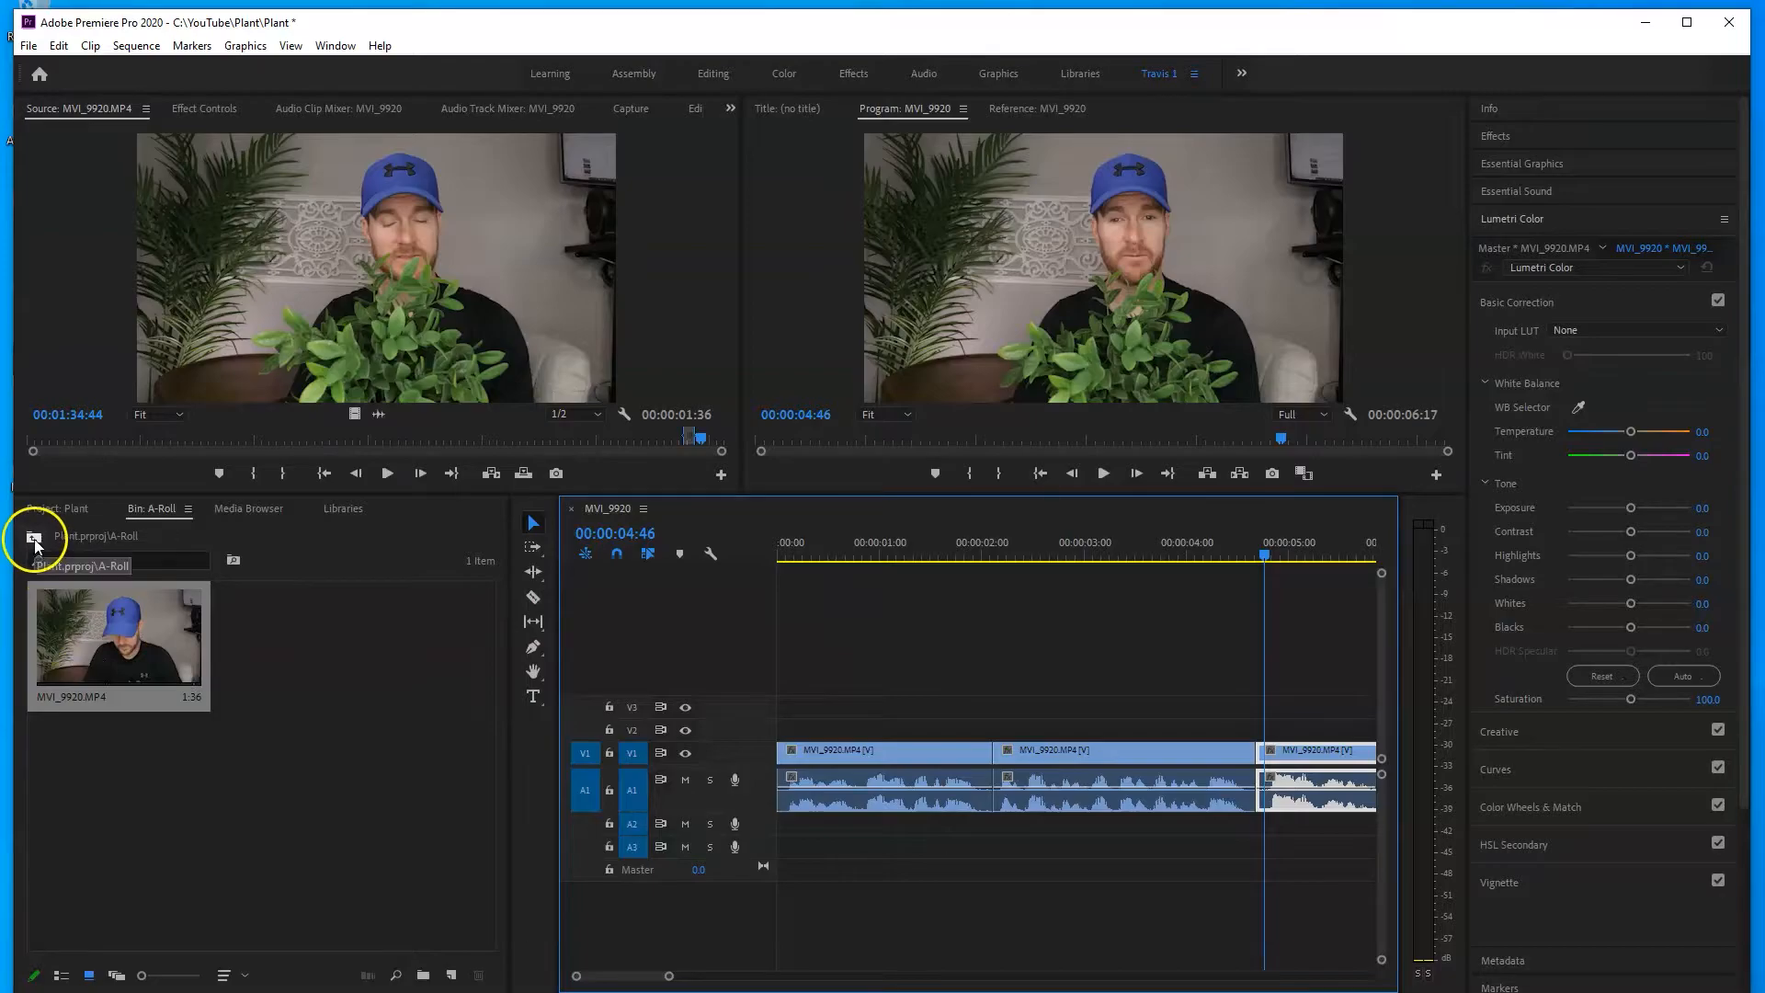
- Open the B-Roll bin, load MVI_9922.MP4 for previewing and scrub through its footage
click(35, 542)
click(35, 543)
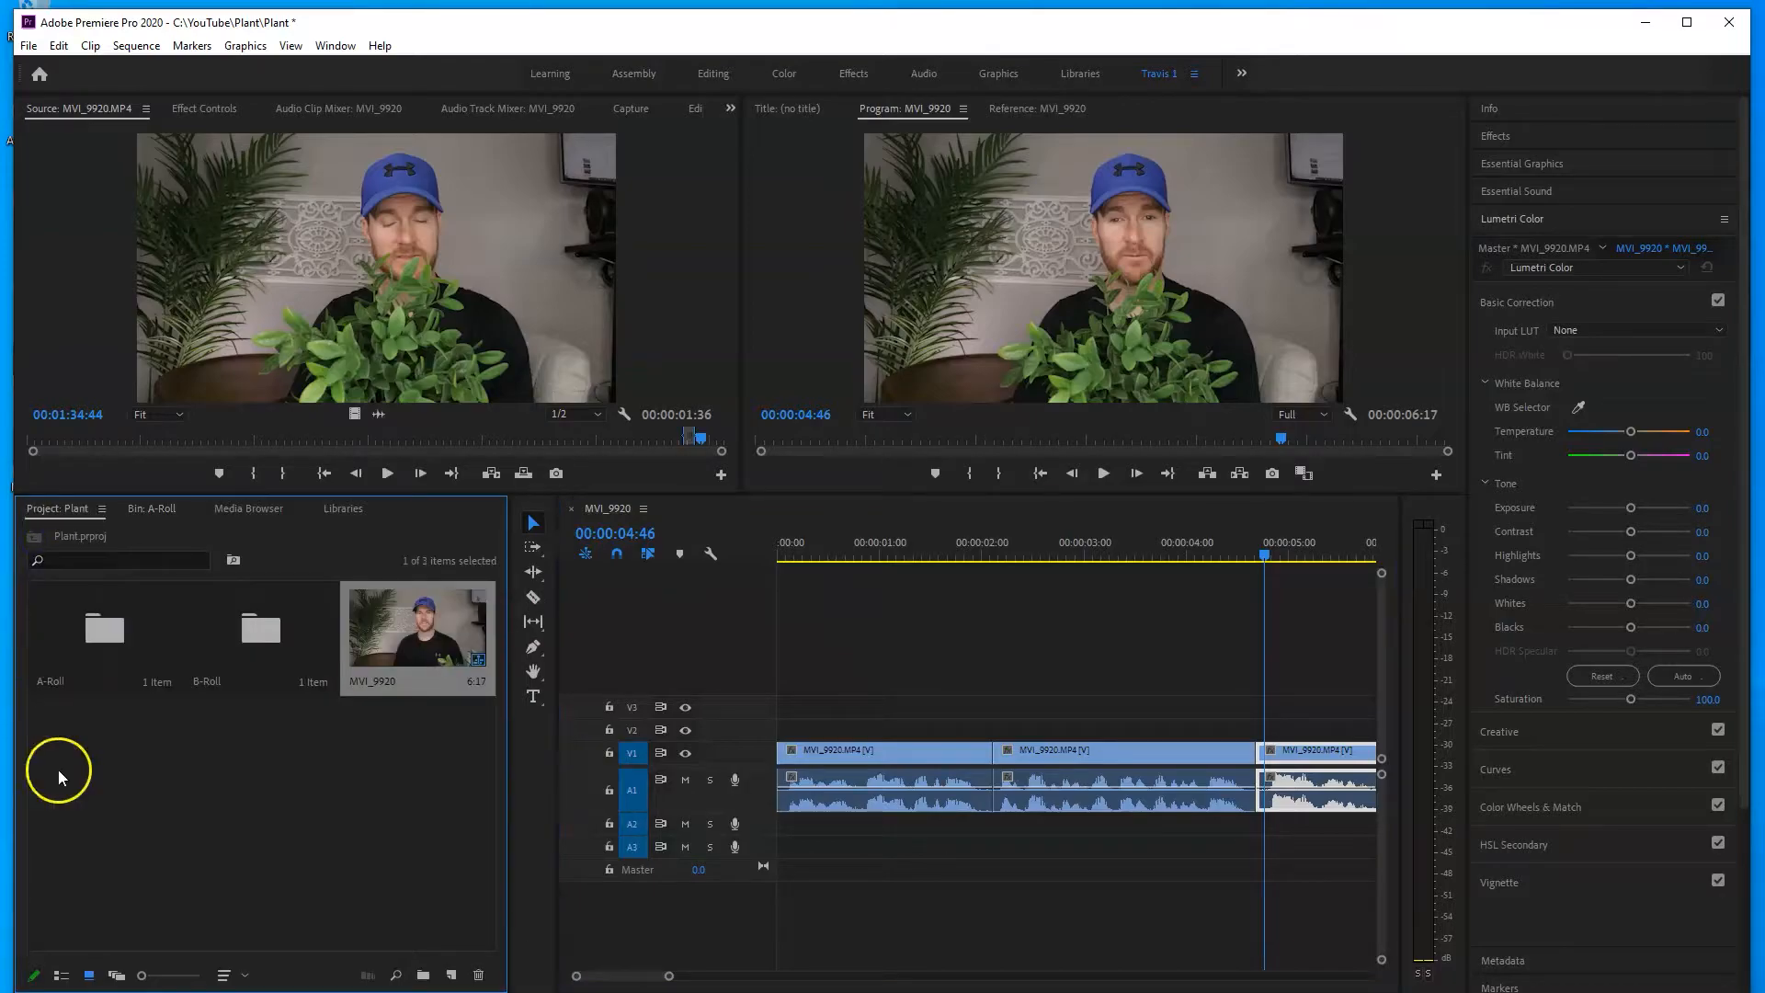
double_click(258, 630)
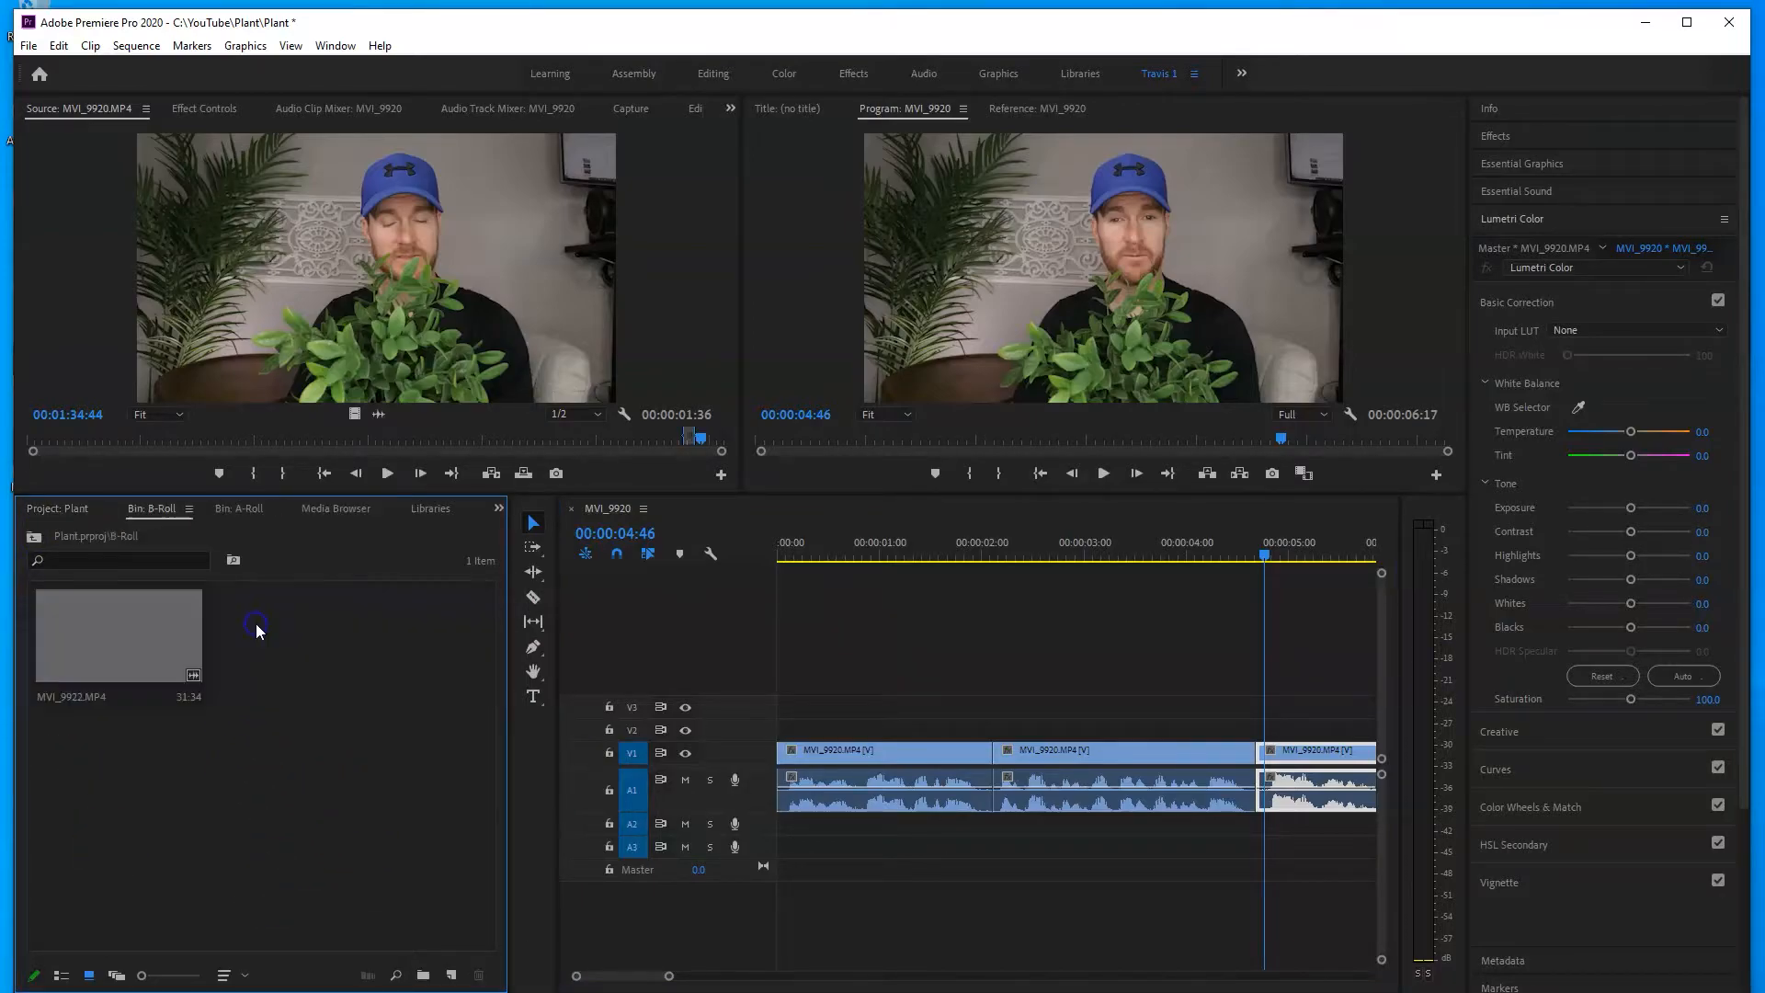
double_click(128, 634)
drag(276, 432, 170, 447)
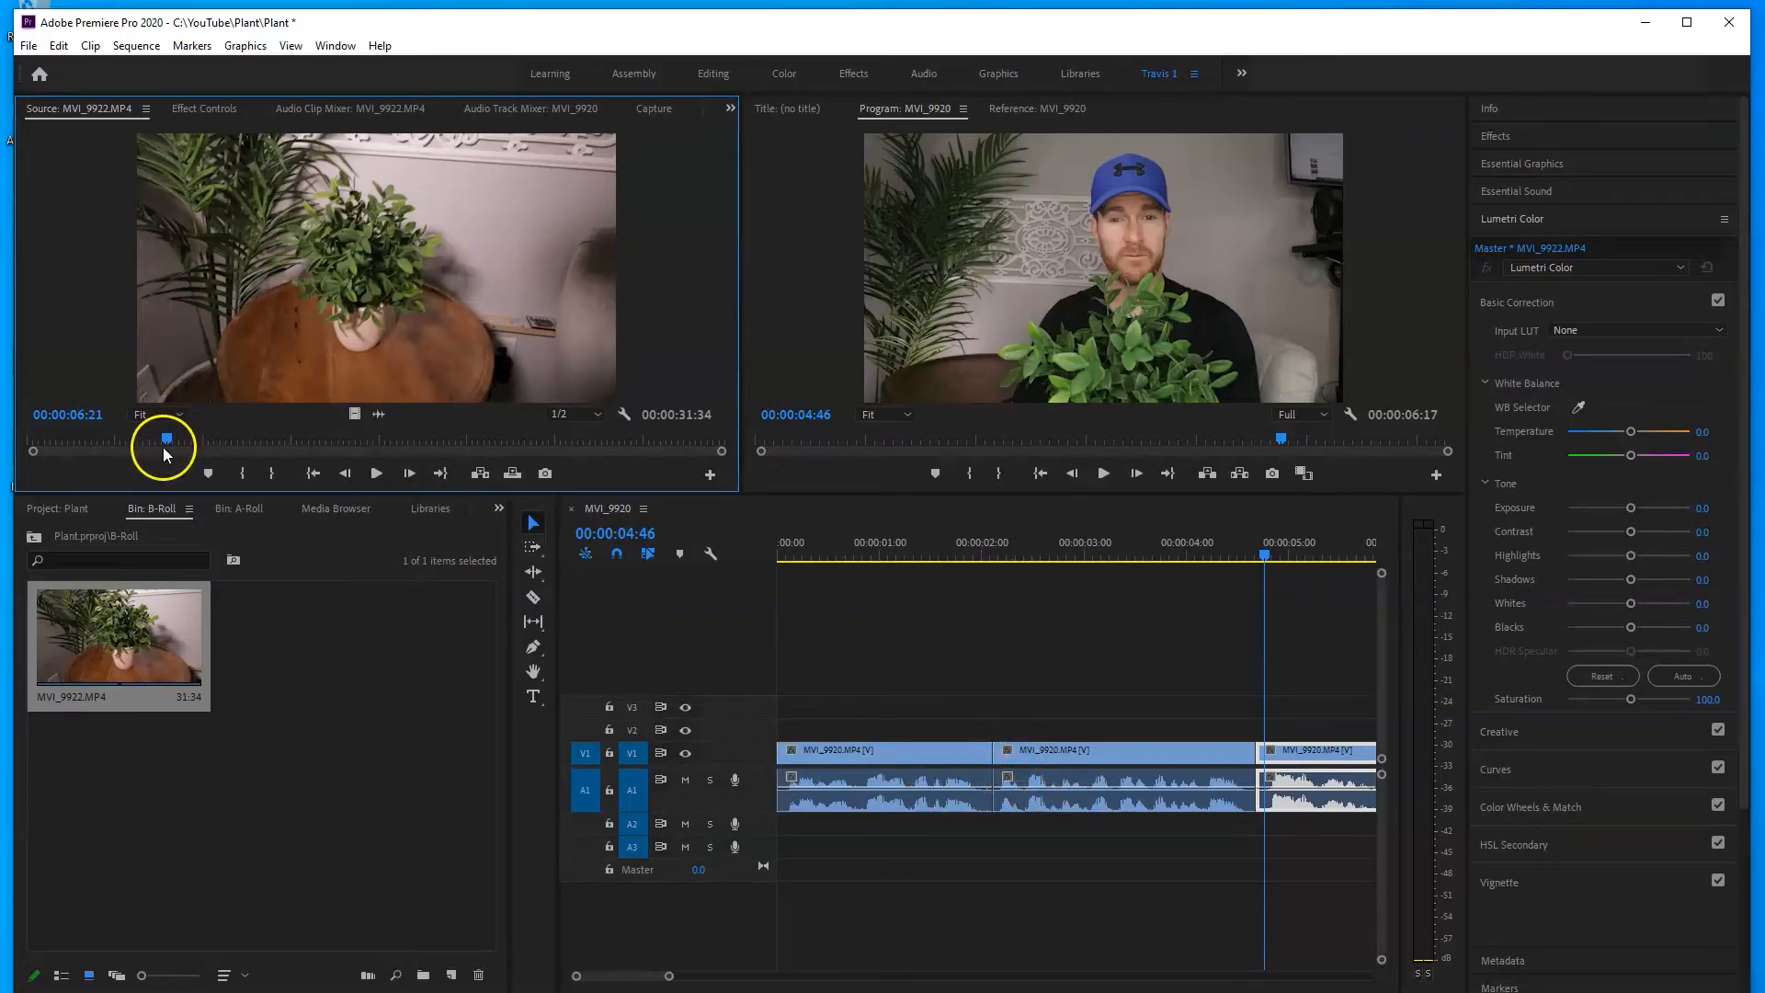
- Mark in and out points around a 00:00:03:13 section of the plant footage, ending at 00:00:16:30
drag(158, 449, 313, 462)
key(i)
key(space)
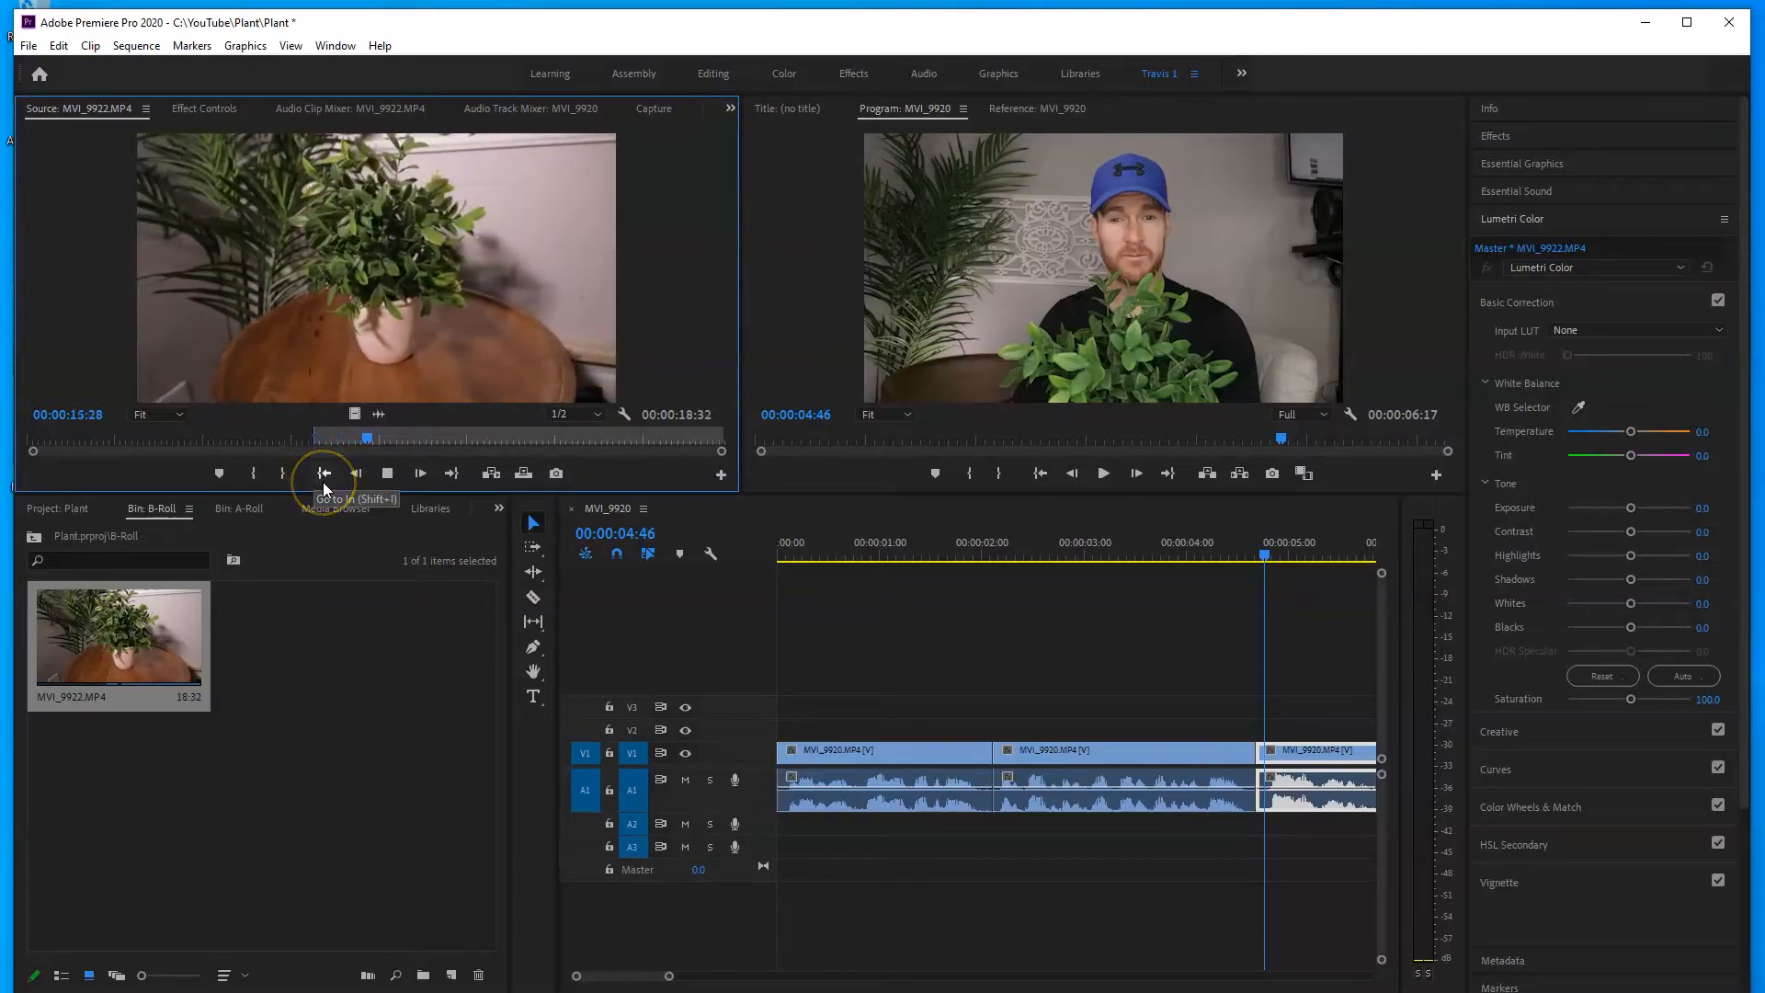
key(o)
key(space)
- Place only the video of the marked B-roll section on track V2, starting at the second A-roll clip, and undo the extra move attempt
drag(355, 416, 1001, 729)
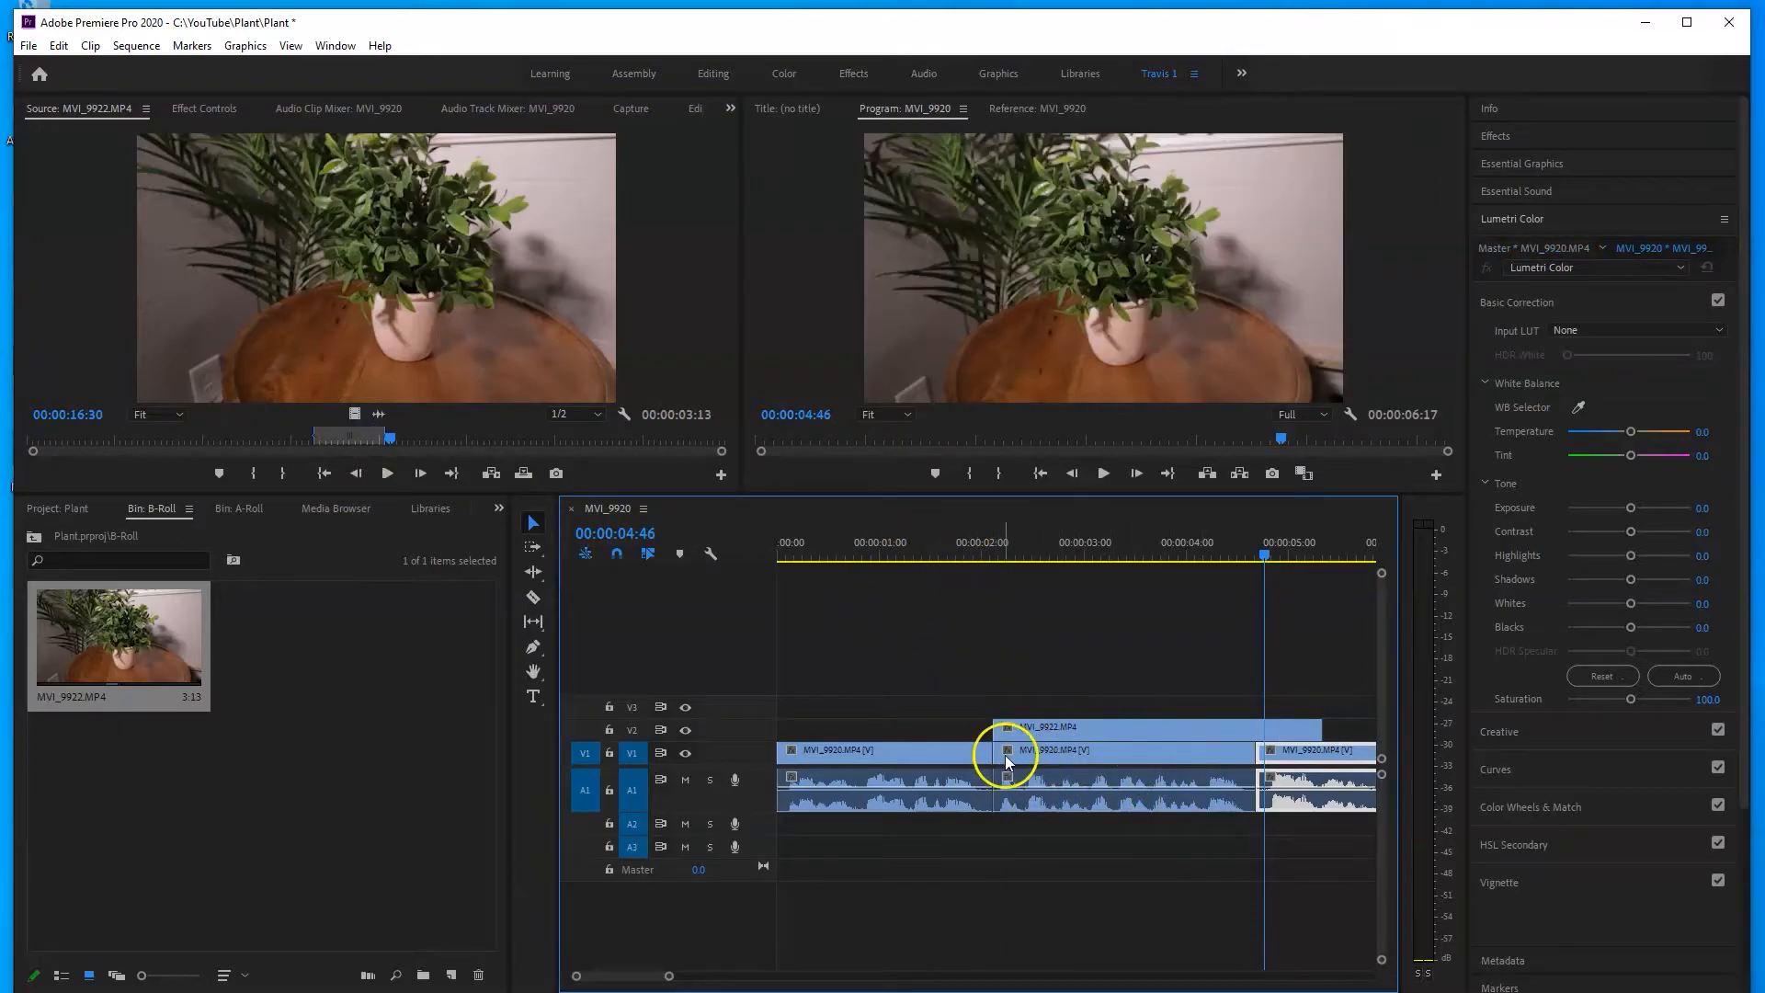
mouse_move(1027, 731)
mouse_down()
mouse_move(938, 681)
mouse_move(1022, 736)
mouse_move(914, 642)
mouse_move(1011, 710)
mouse_up()
key(ctrl+z)
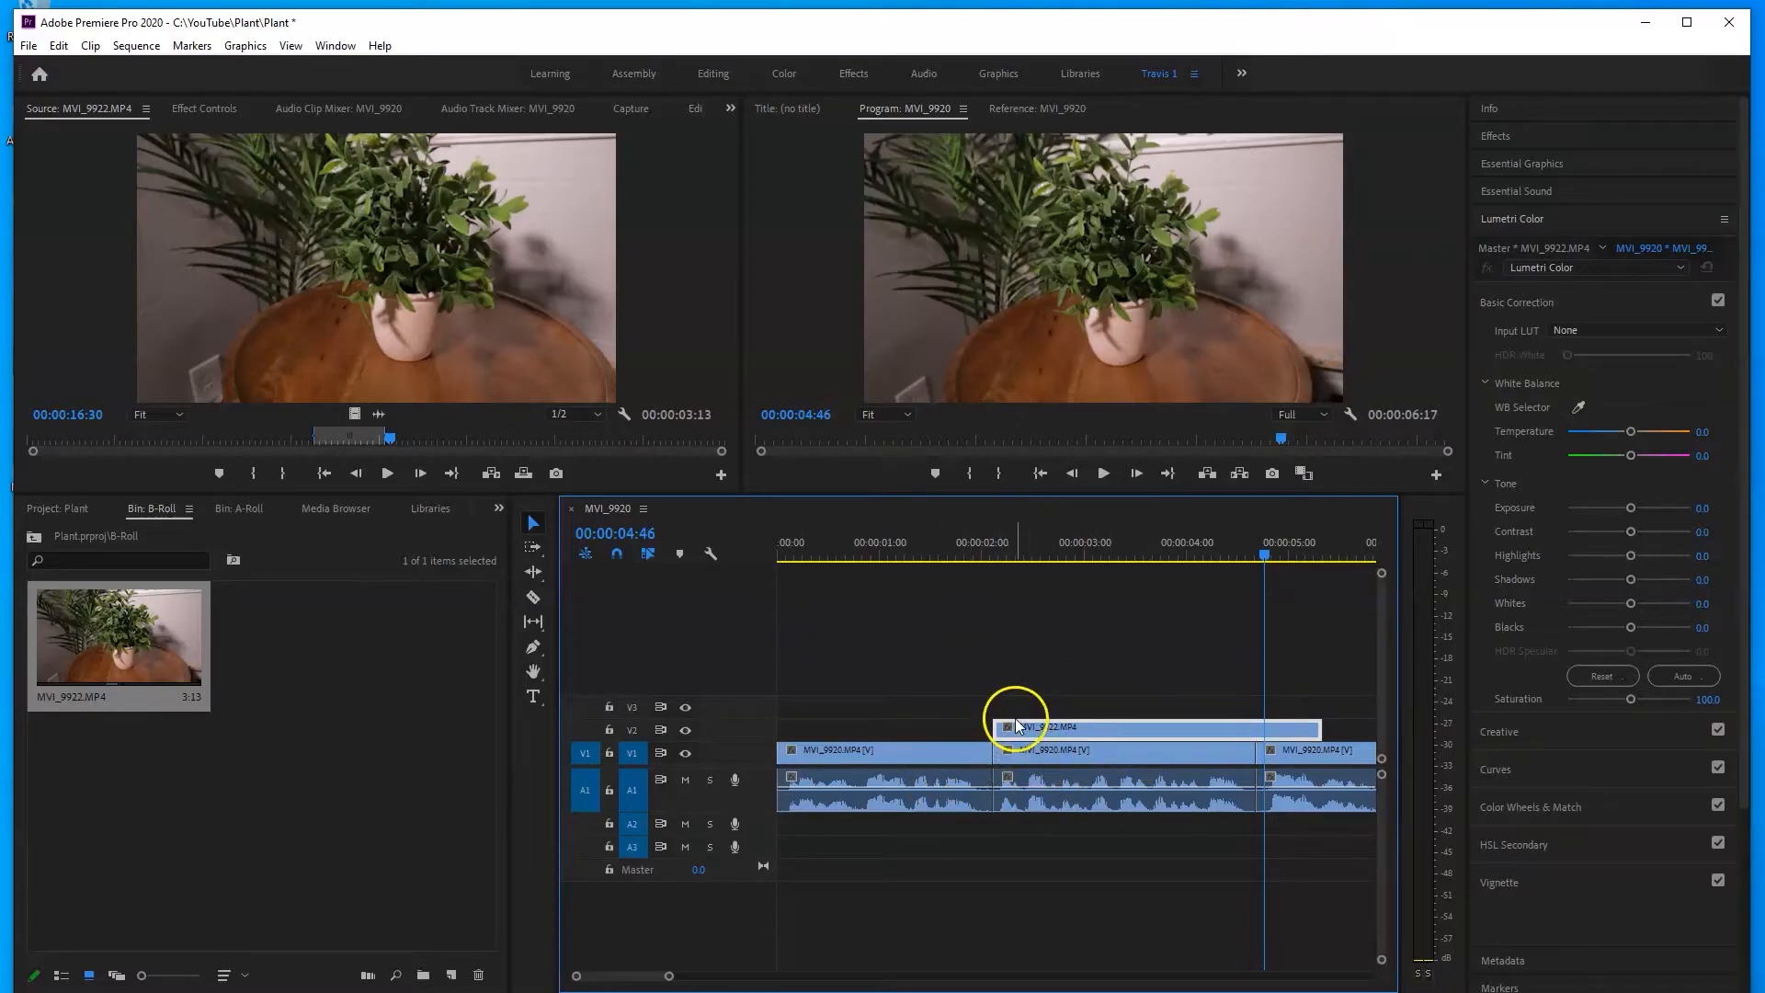
click(368, 252)
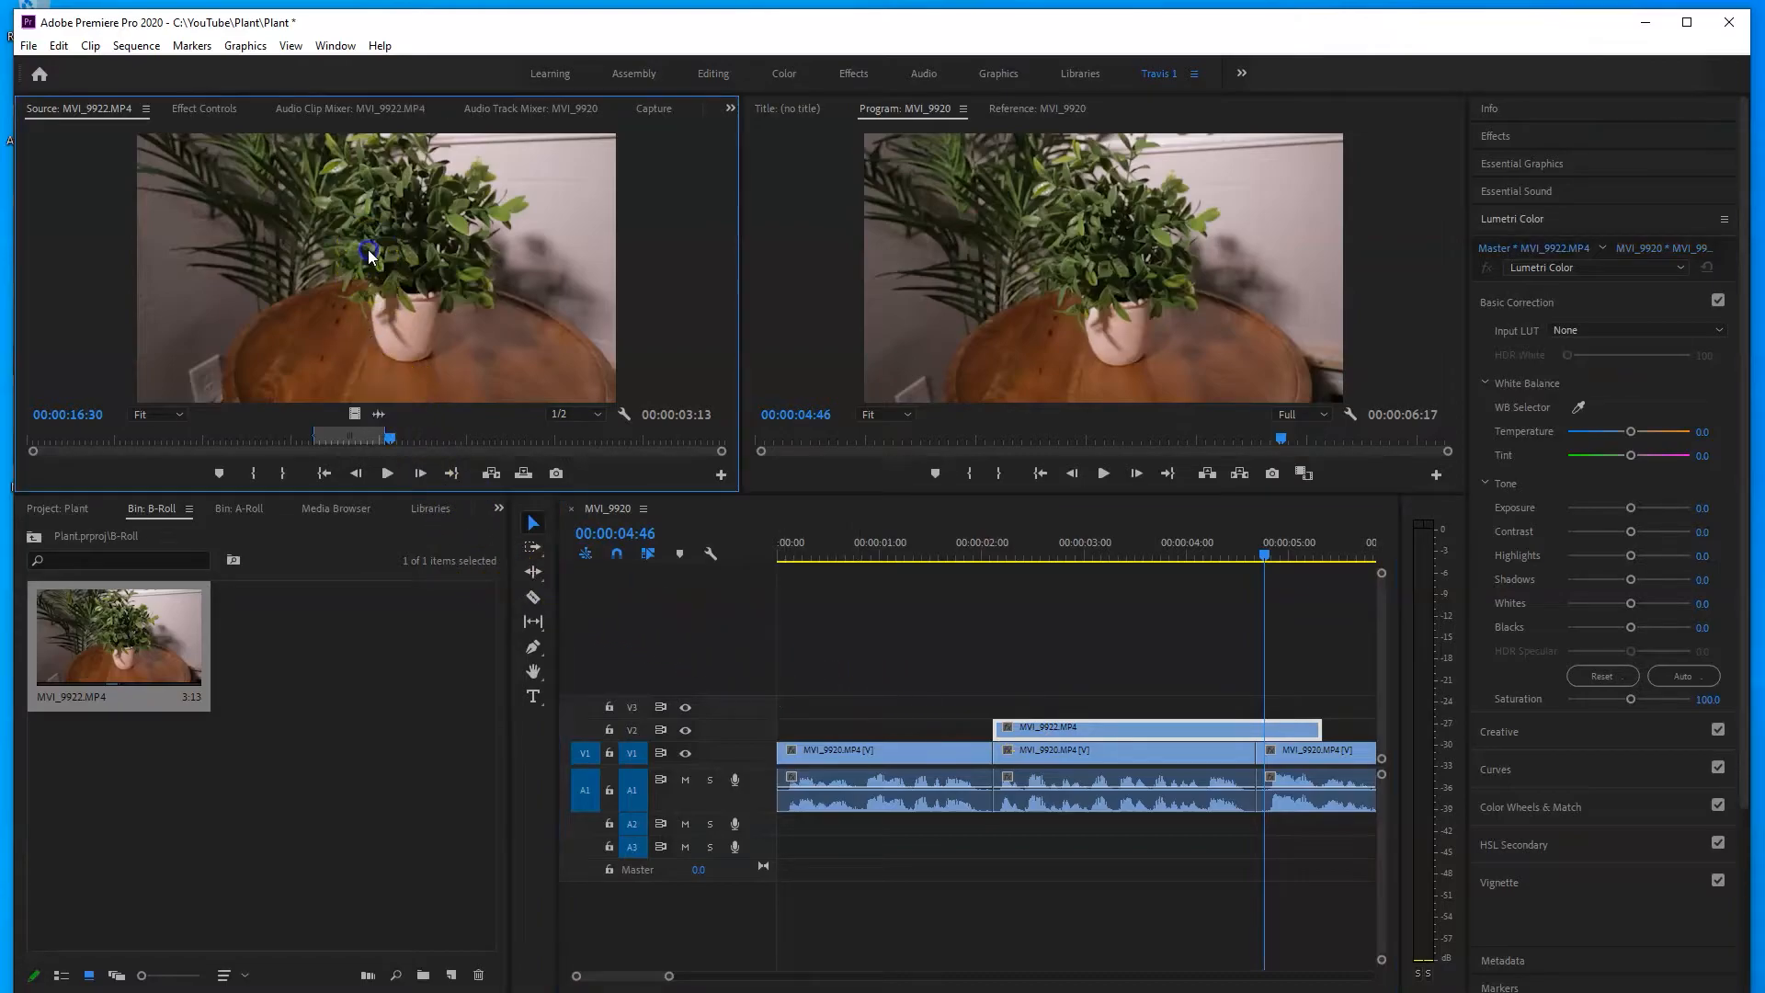
drag(388, 223, 709, 599)
drag(351, 416, 143, 199)
- Play back the sequence from just before the B-roll clip to check the overlay
click(967, 552)
key(space)
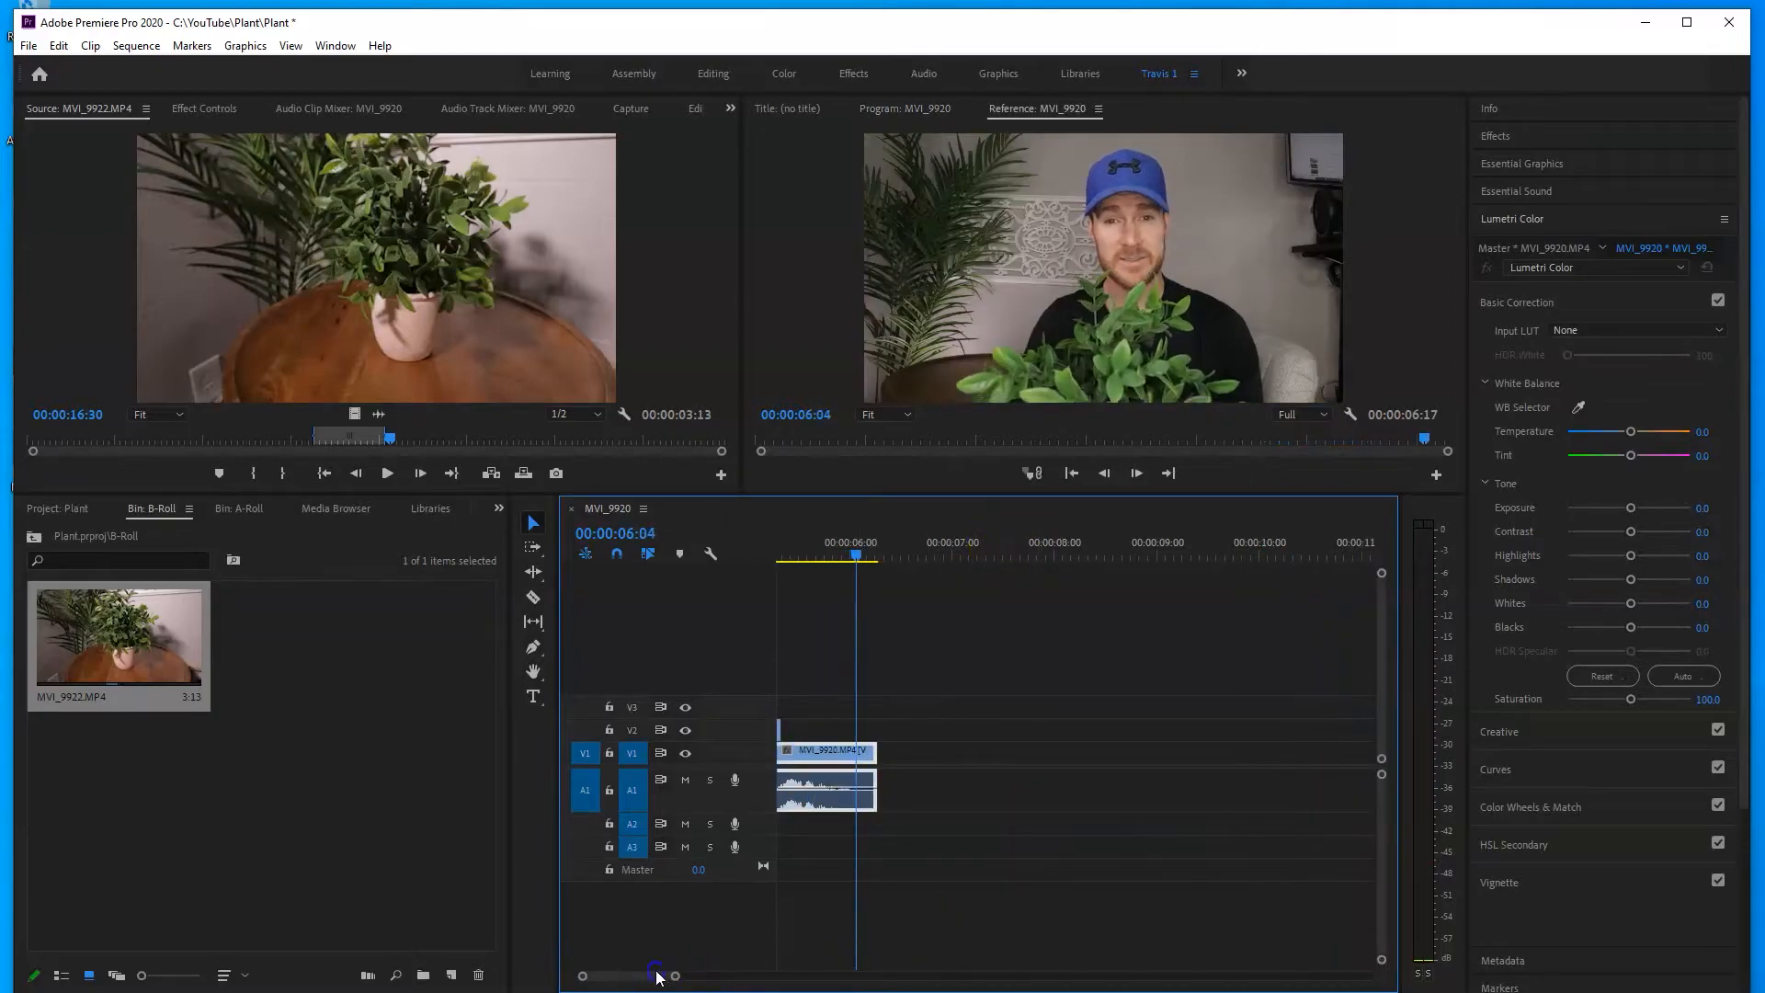
drag(658, 977, 650, 976)
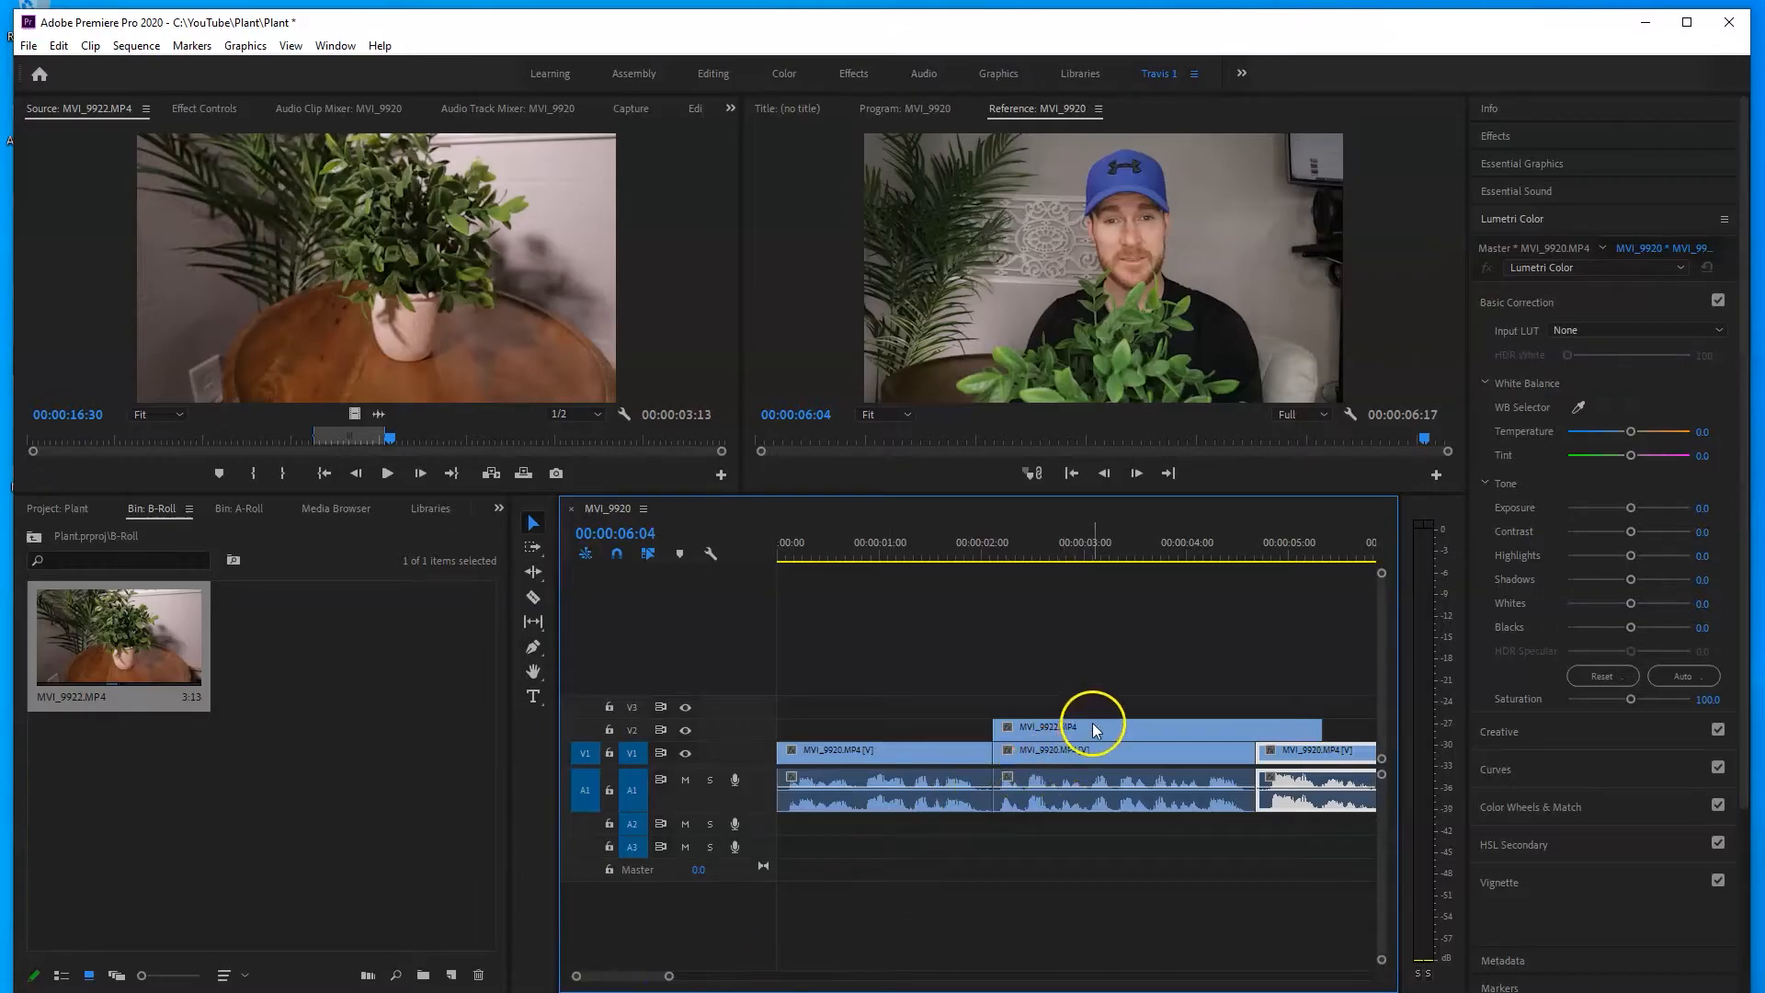
- Shift the V2 B-roll clip slightly earlier over the end of the first clip and add a Cross Dissolve to its start
drag(1109, 733, 1079, 734)
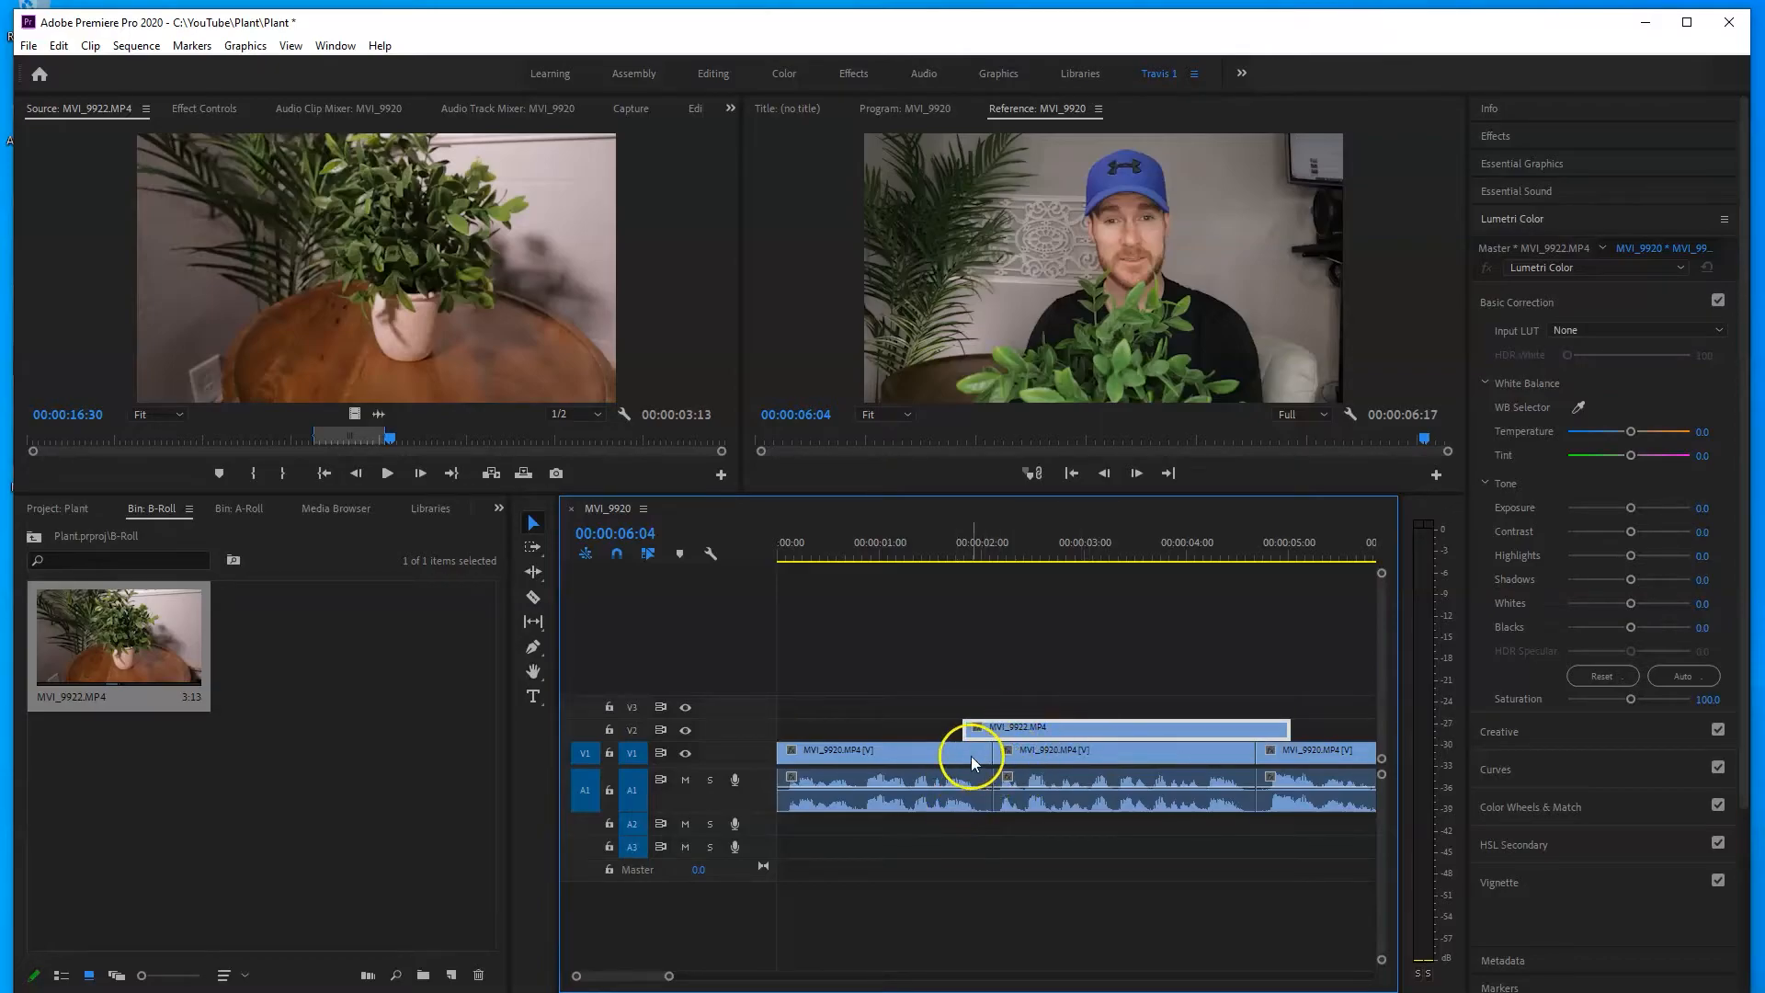
click(1499, 136)
click(1521, 164)
text(cross)
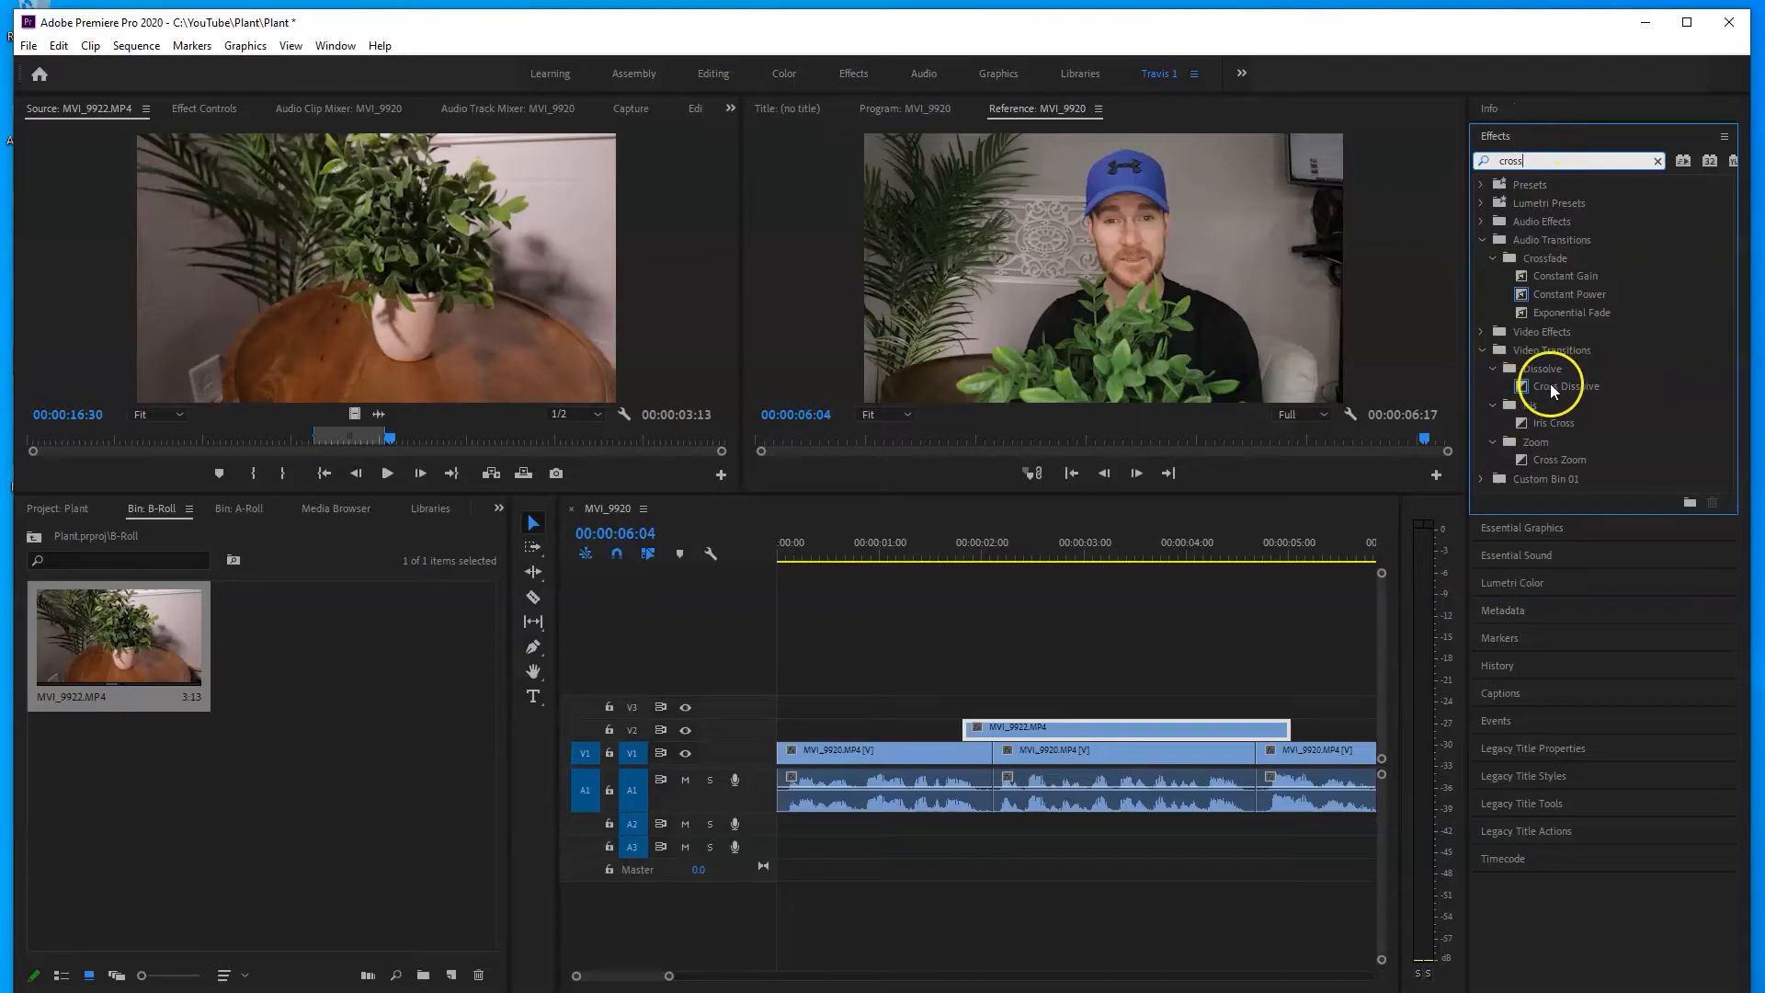
drag(1550, 385, 979, 726)
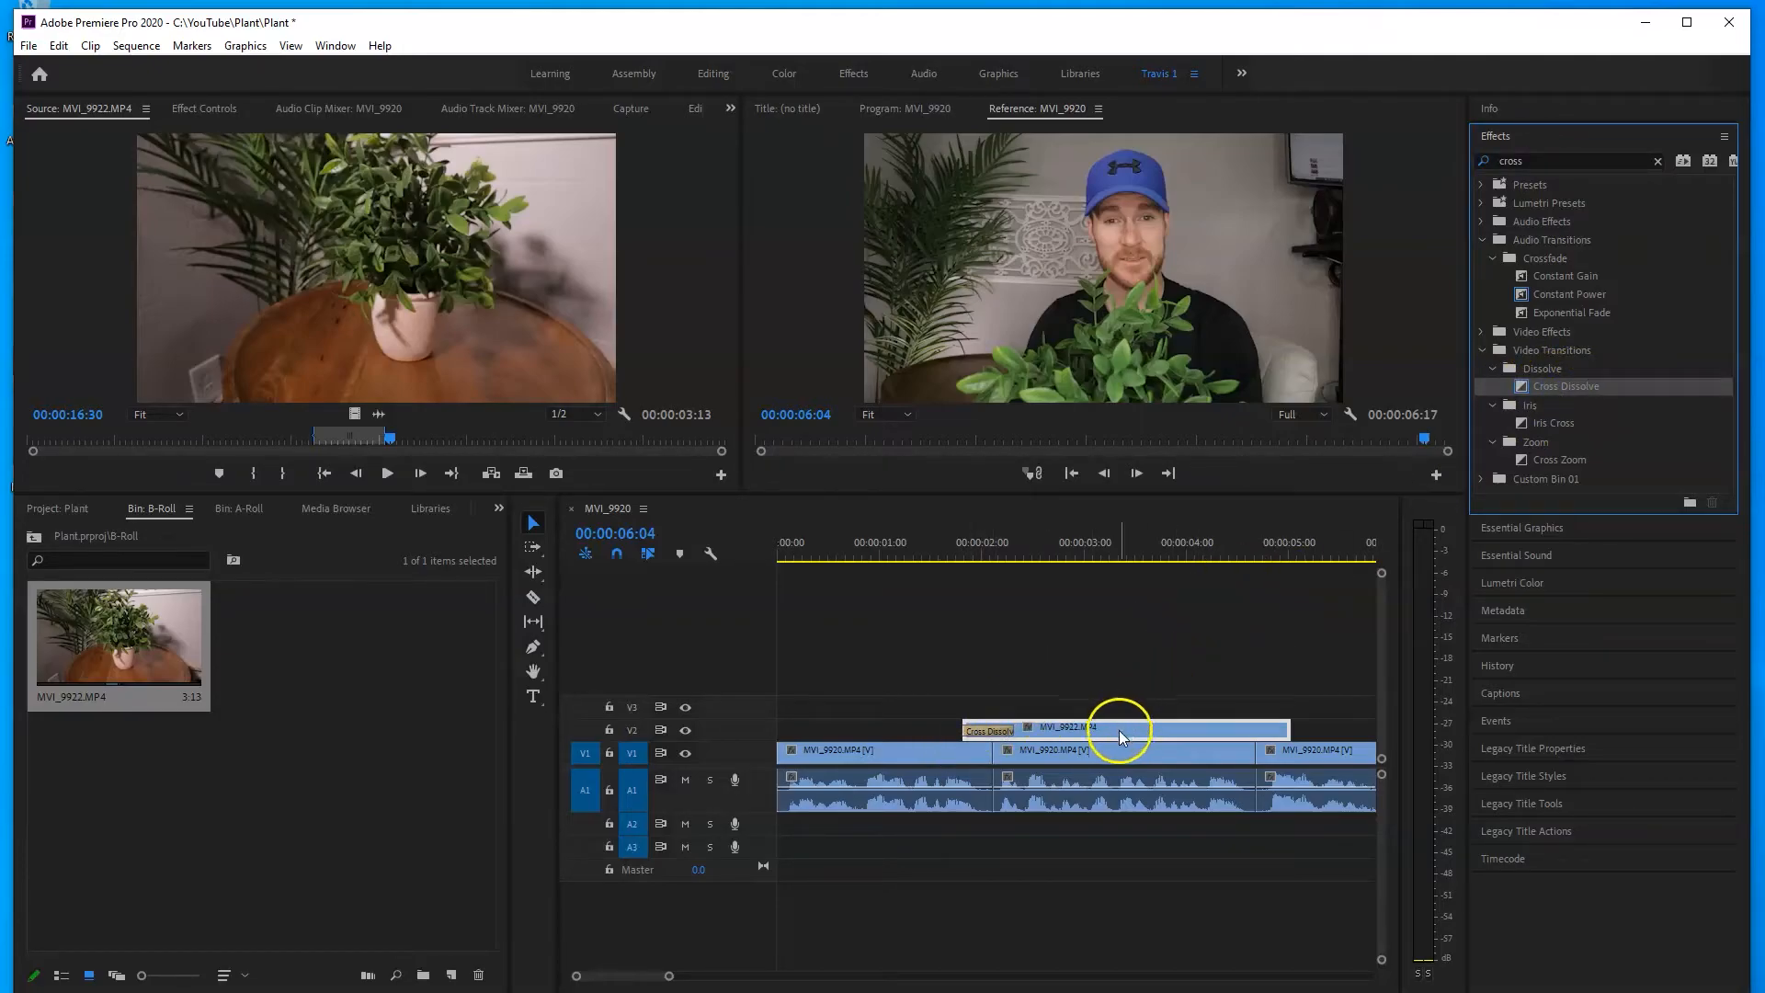
- Slide the B-roll clip earlier on V2 so its end lines up with the end of the second A-roll clip
click(1118, 730)
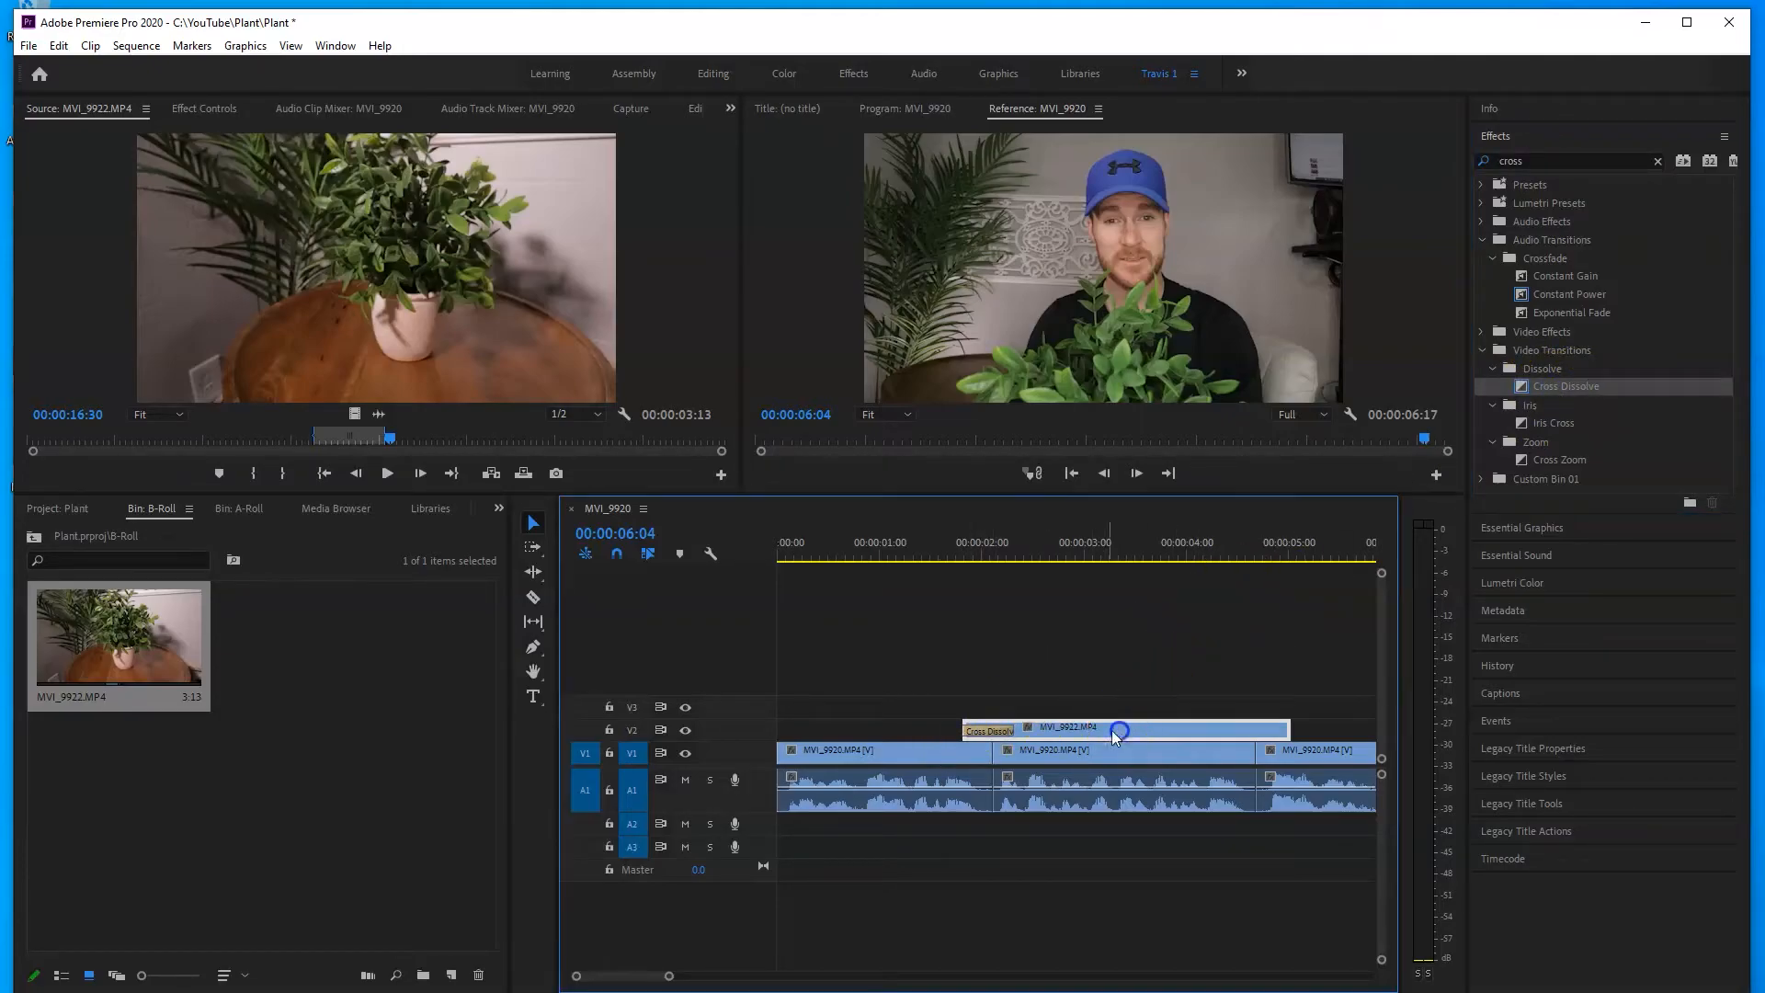
click(1051, 728)
drag(1051, 728, 991, 728)
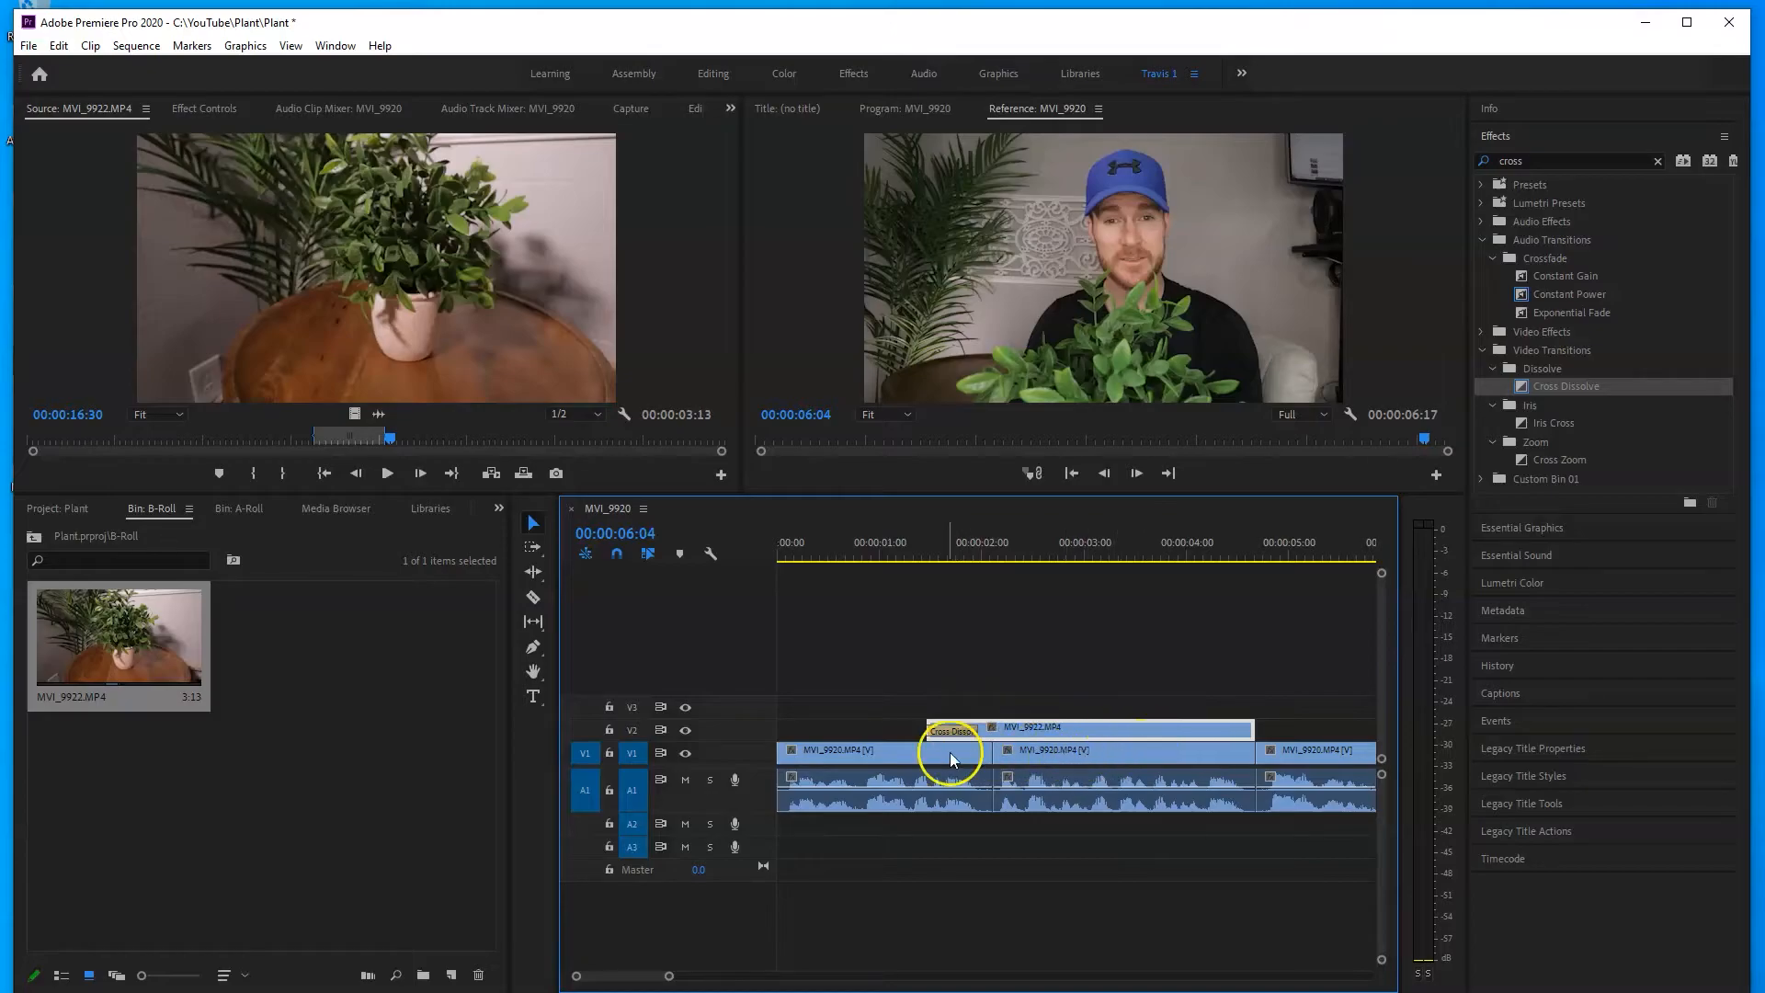
click(1253, 726)
- Play back the sequence from near its start to check the B-roll overlay and its dissolve
drag(869, 549, 819, 564)
key(space)
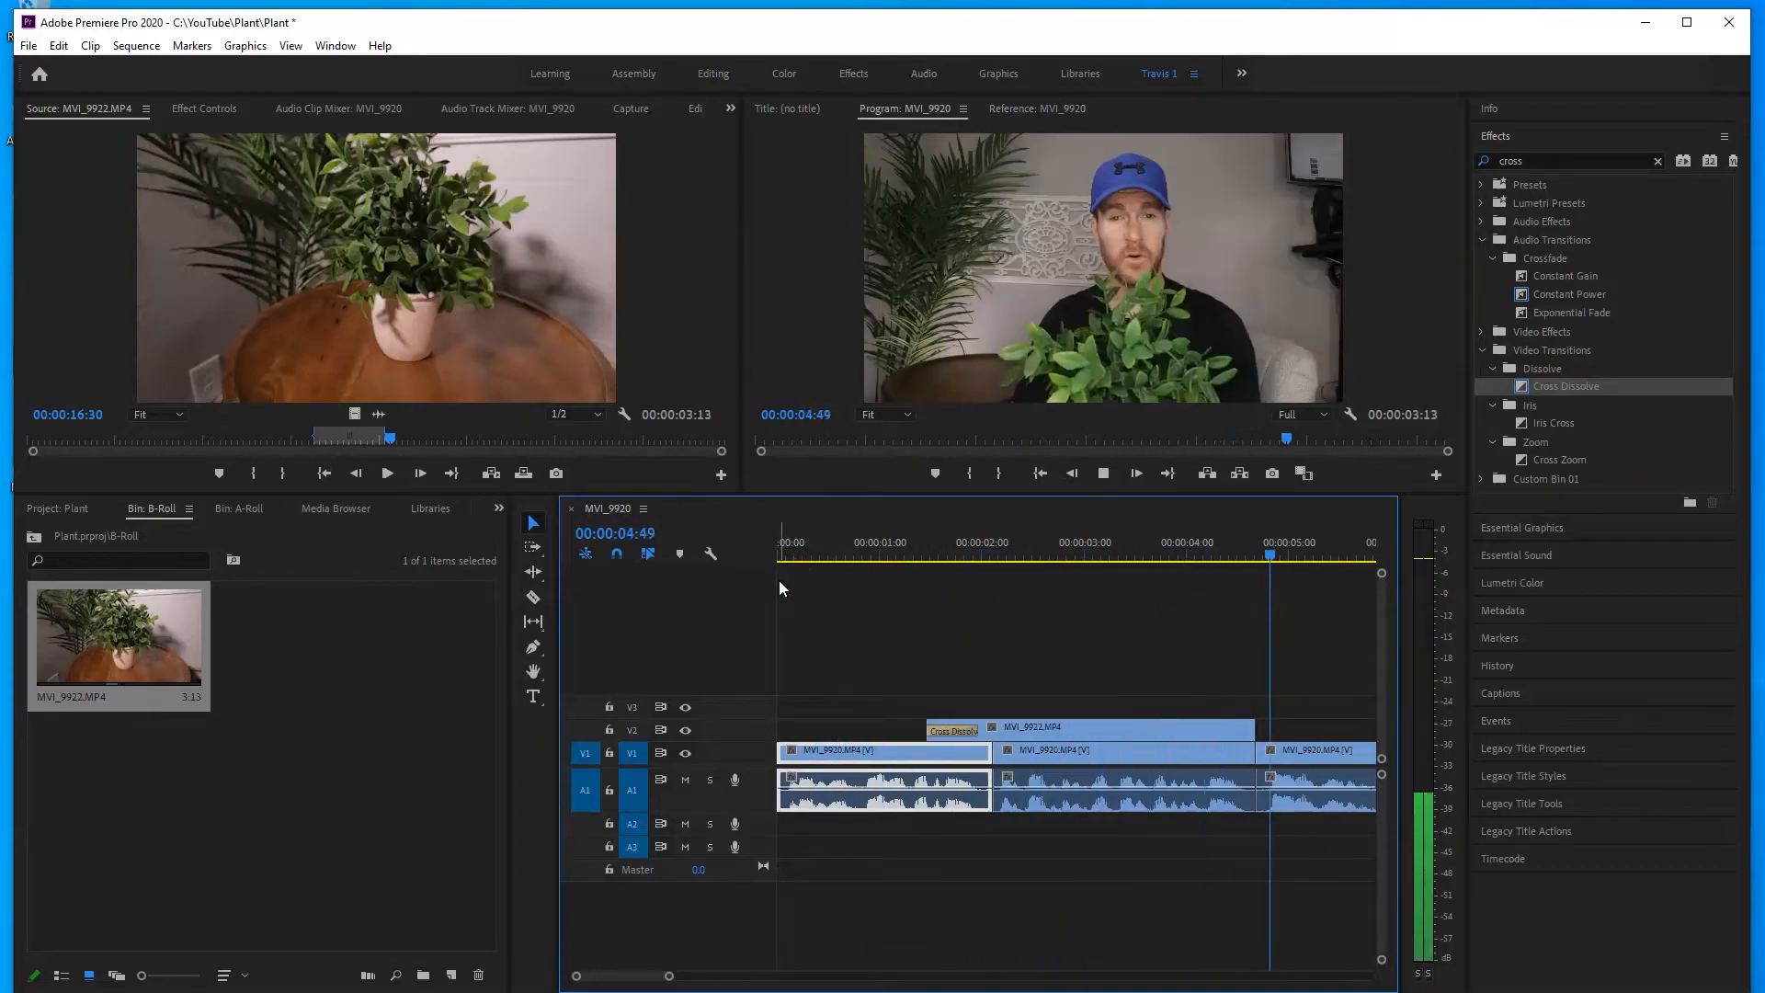
click(796, 601)
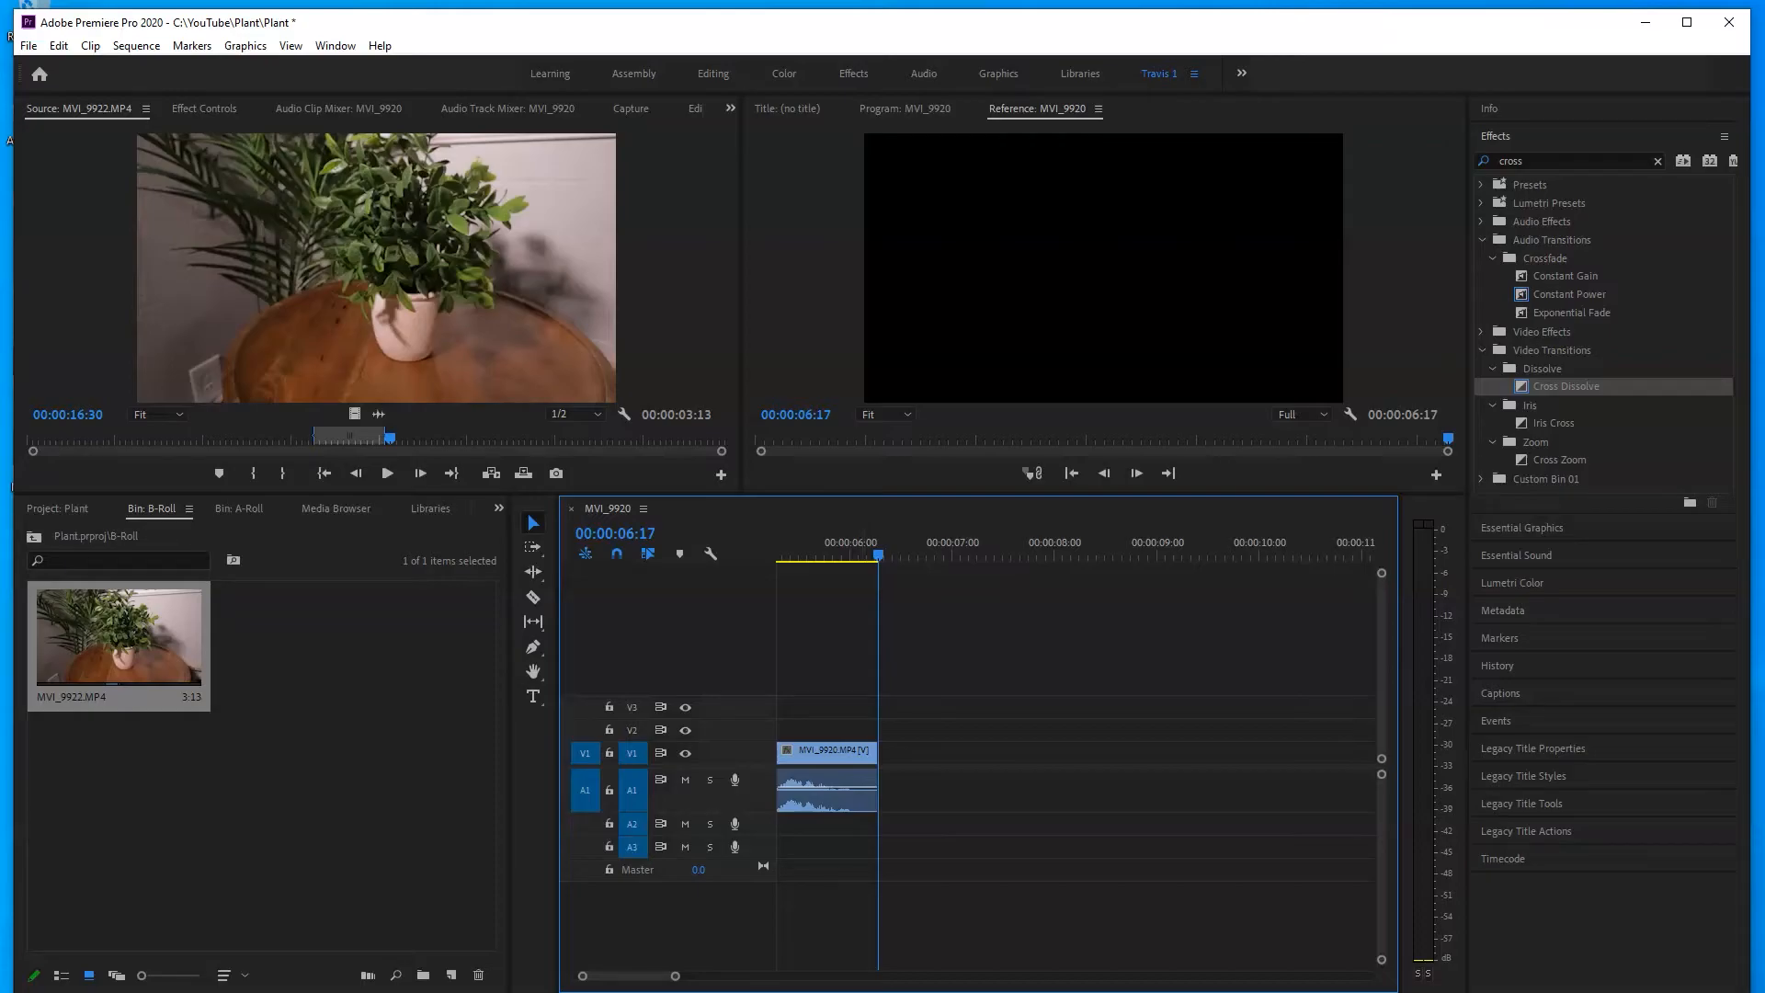
drag(651, 982, 642, 982)
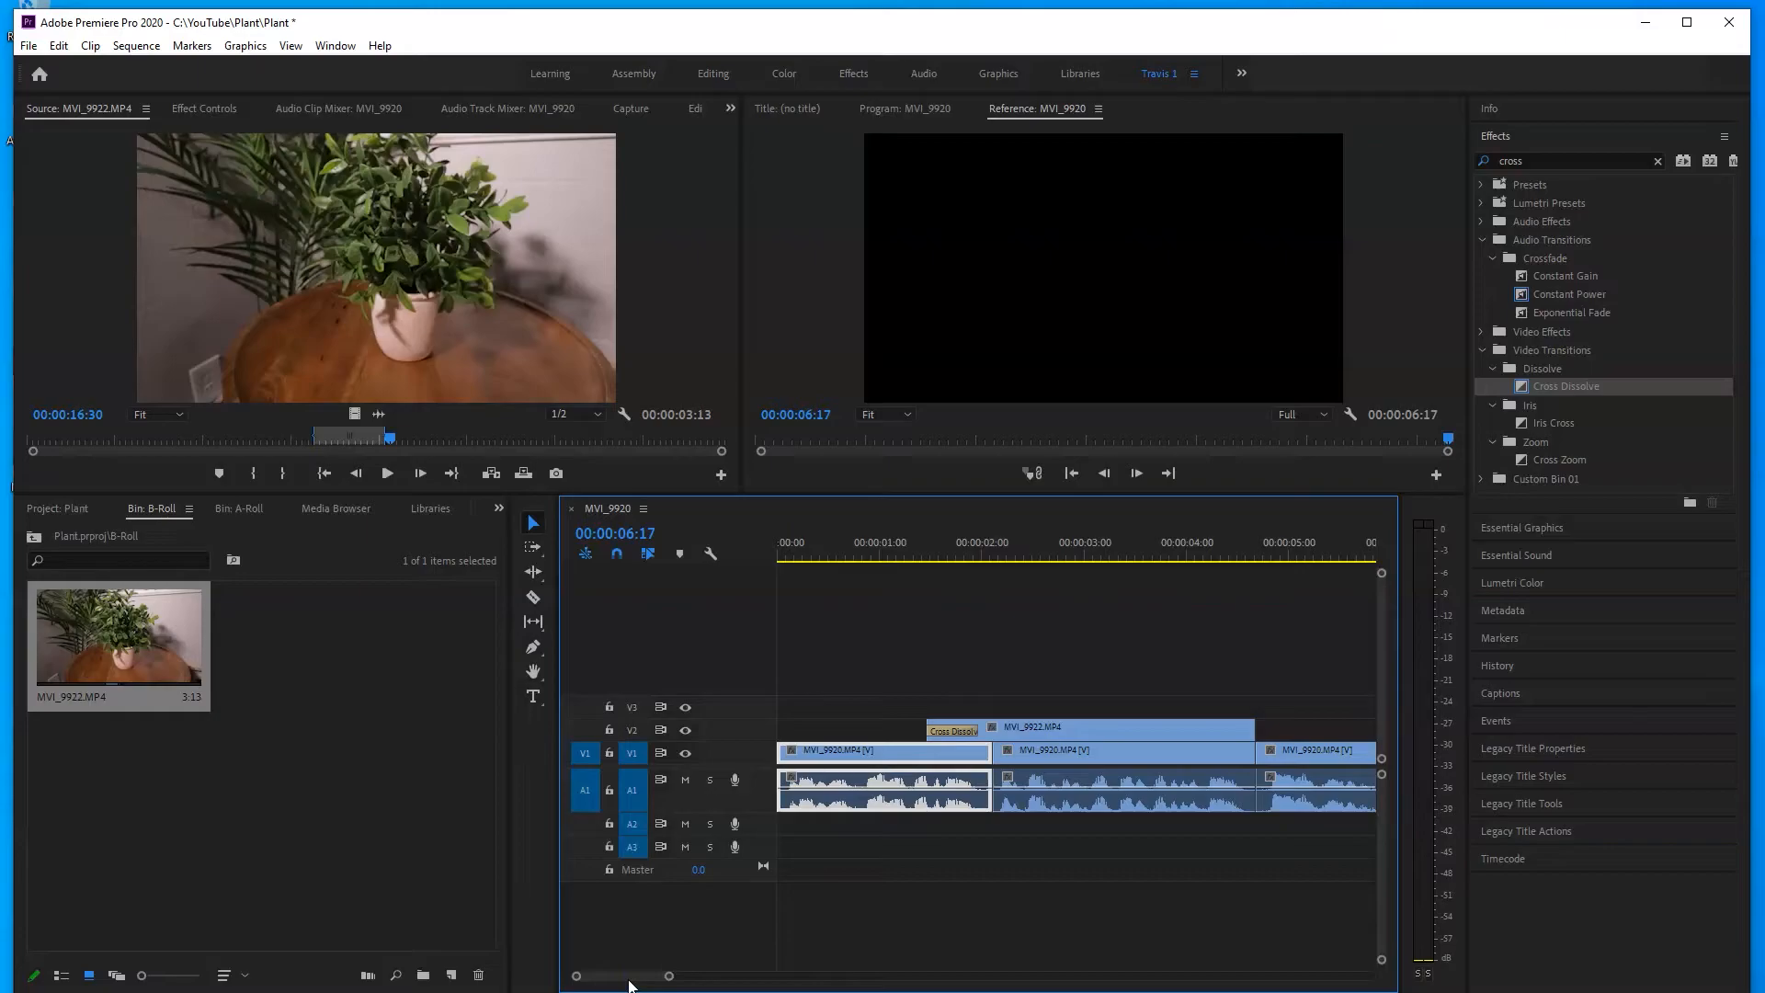
- Open the media export settings for the MVI_9920 sequence and choose the YouTube 1080p Full HD preset
click(779, 981)
click(669, 976)
drag(669, 973, 738, 977)
click(775, 923)
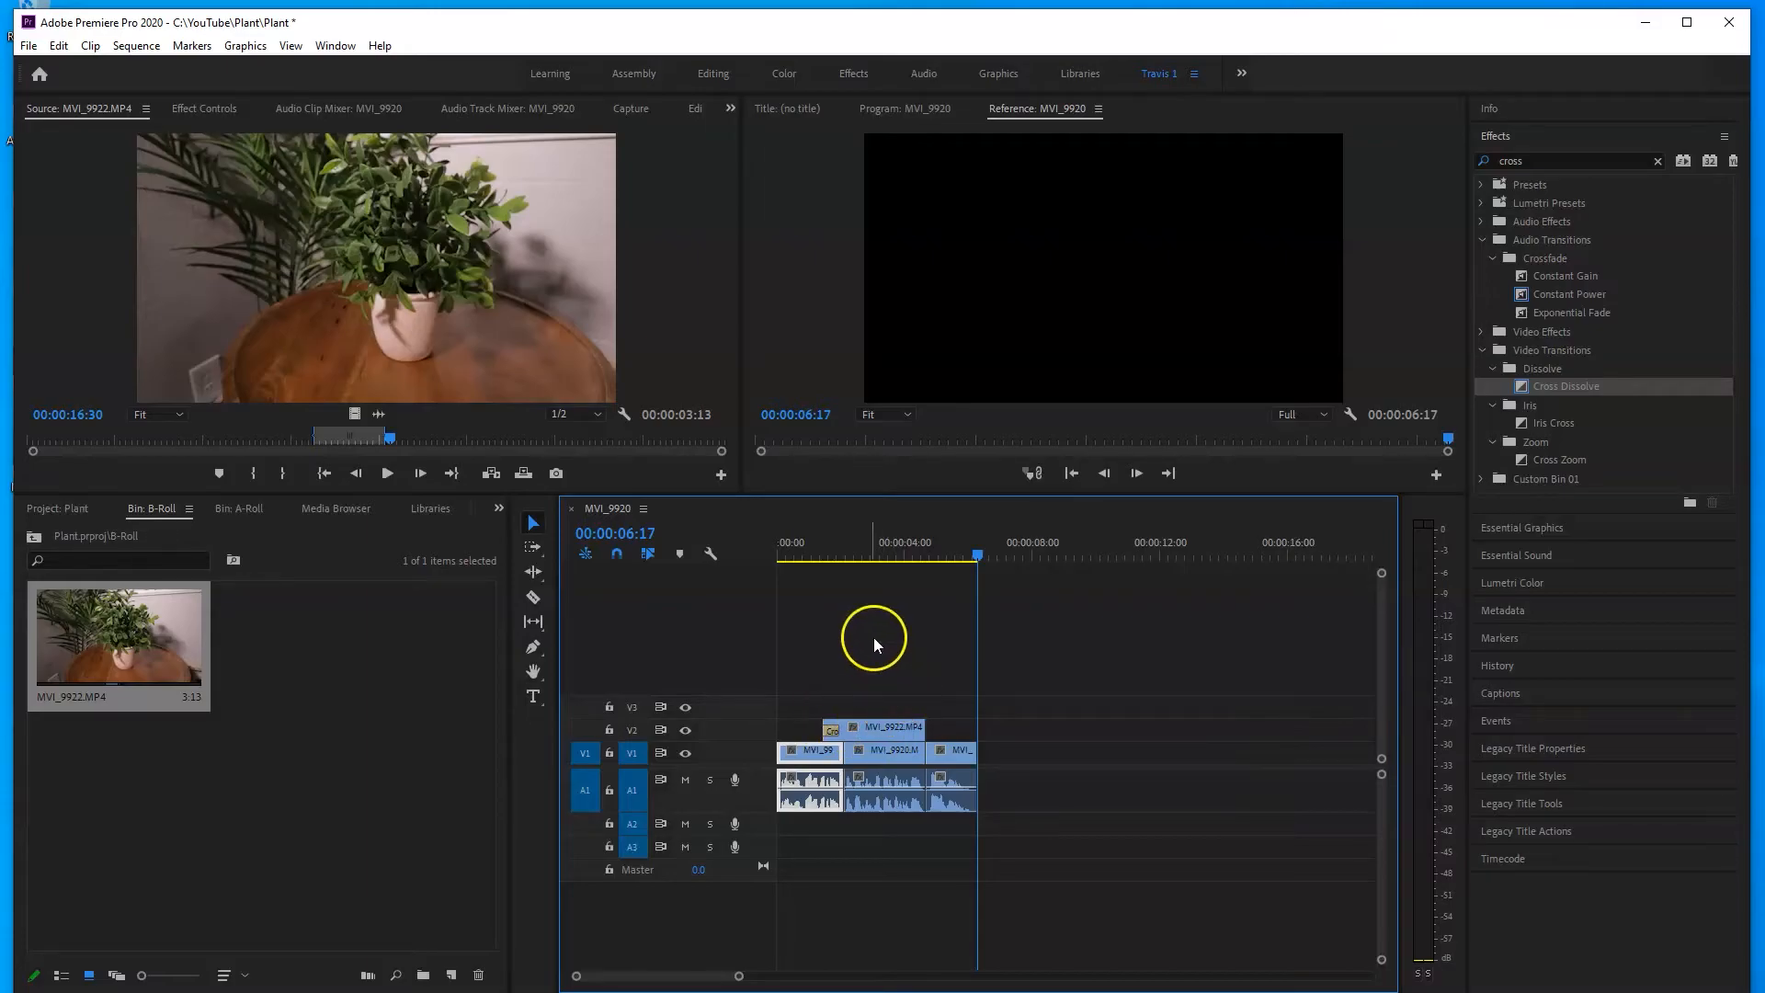
click(778, 512)
click(28, 47)
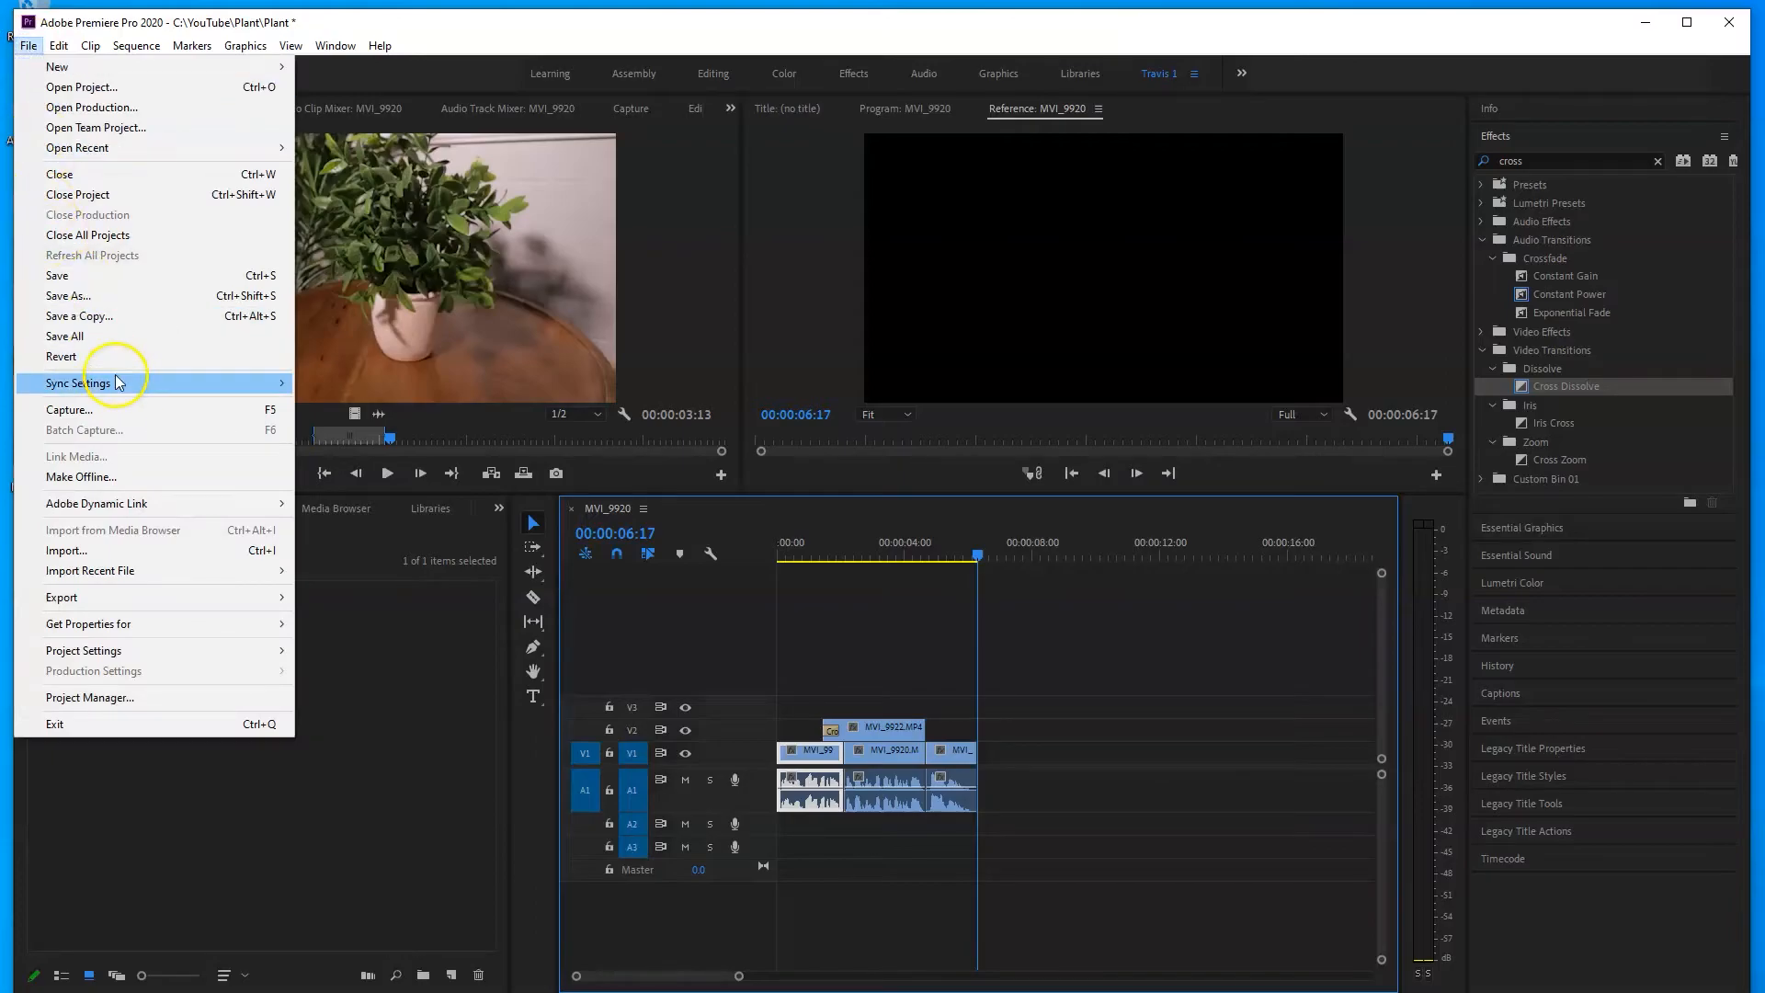
mouse_move(103, 606)
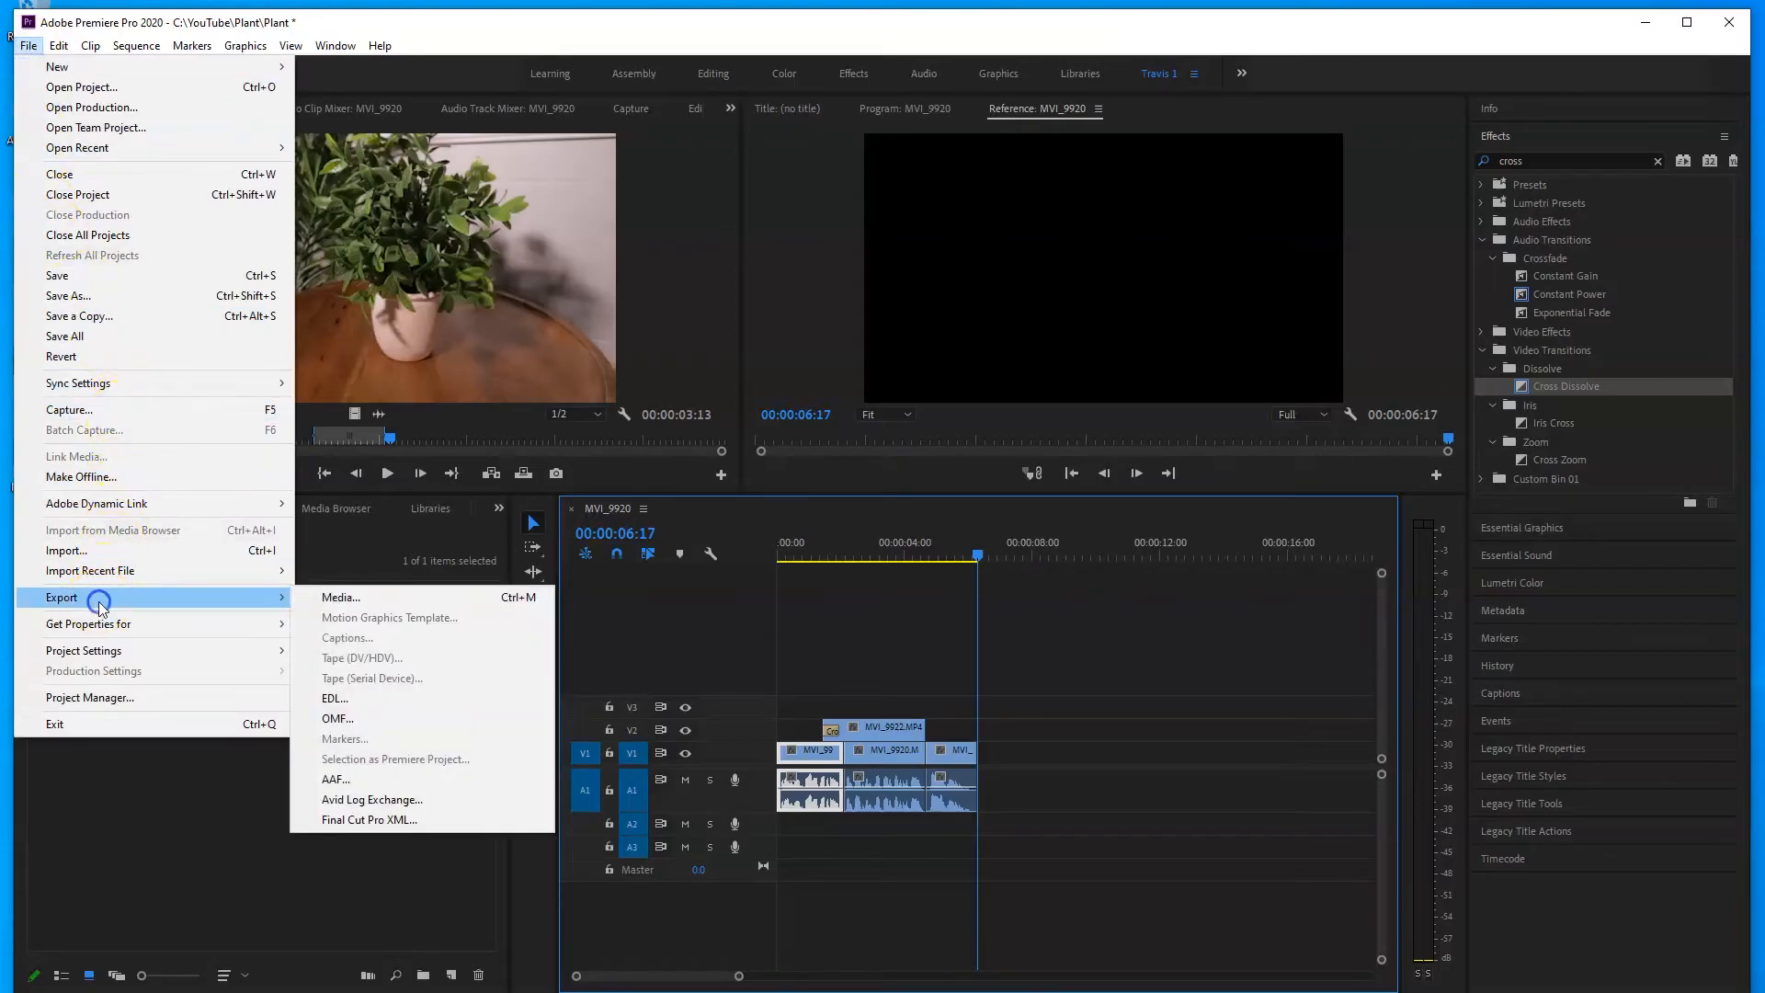
click(337, 593)
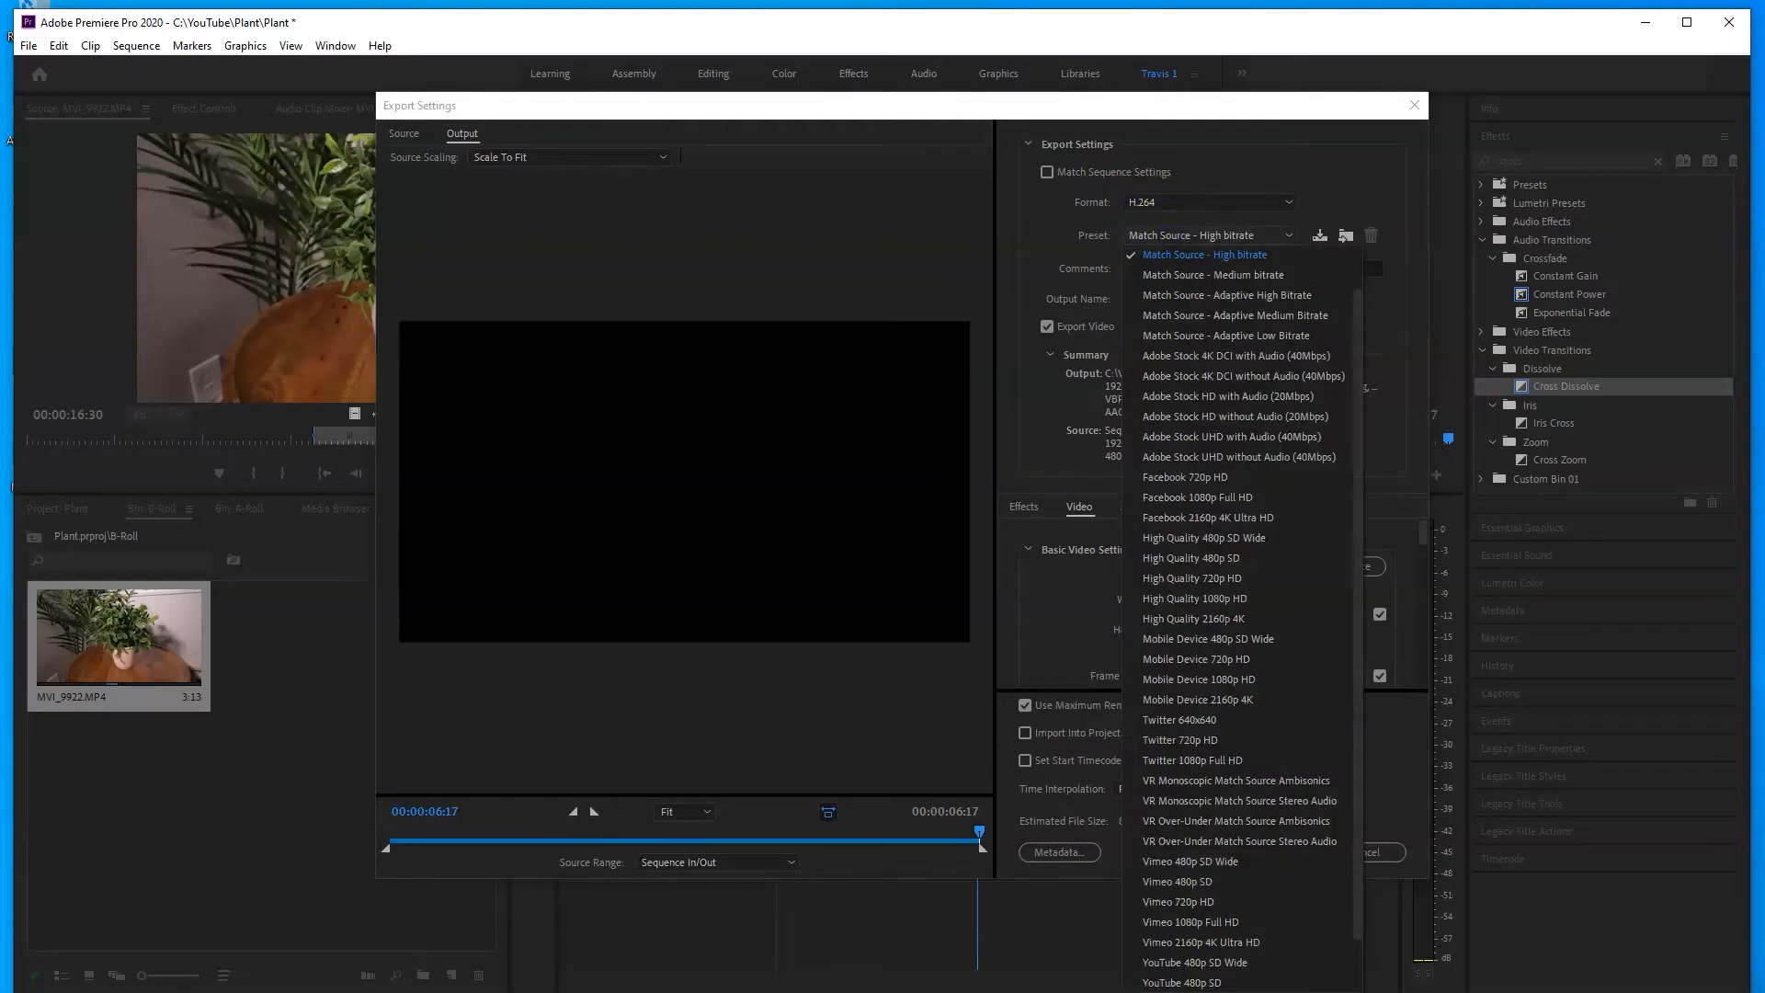
scroll(1253, 914, down, 1)
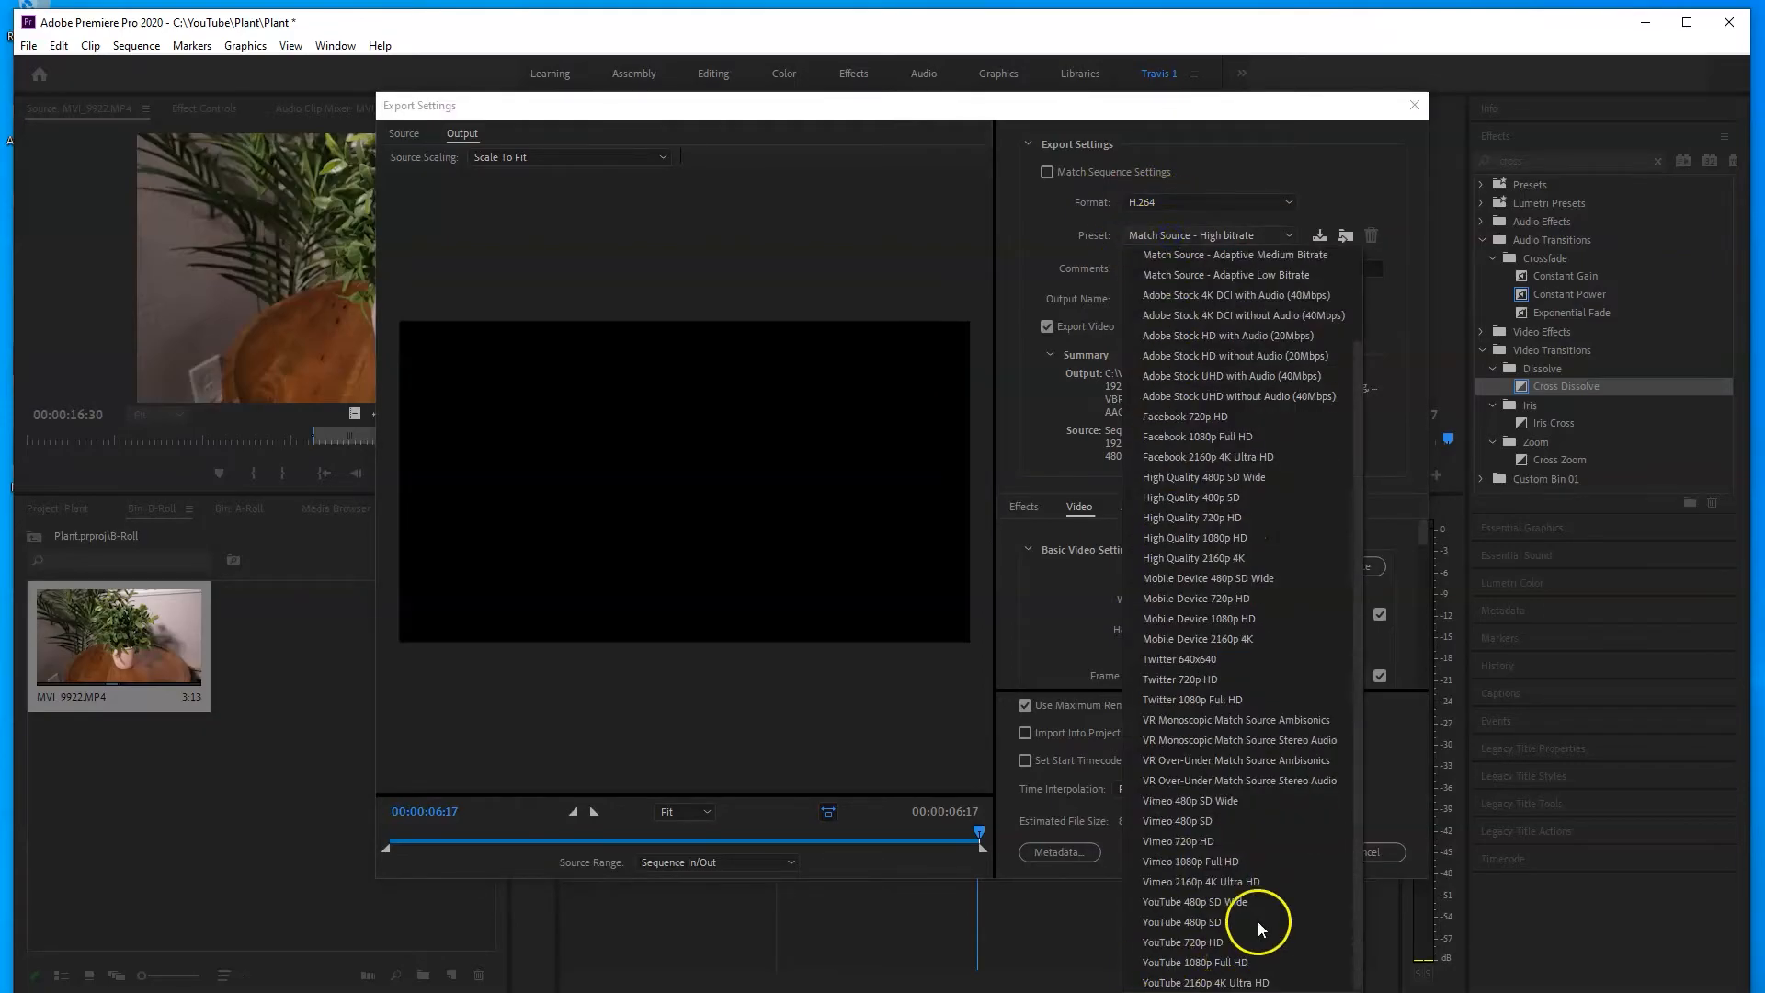
click(1228, 984)
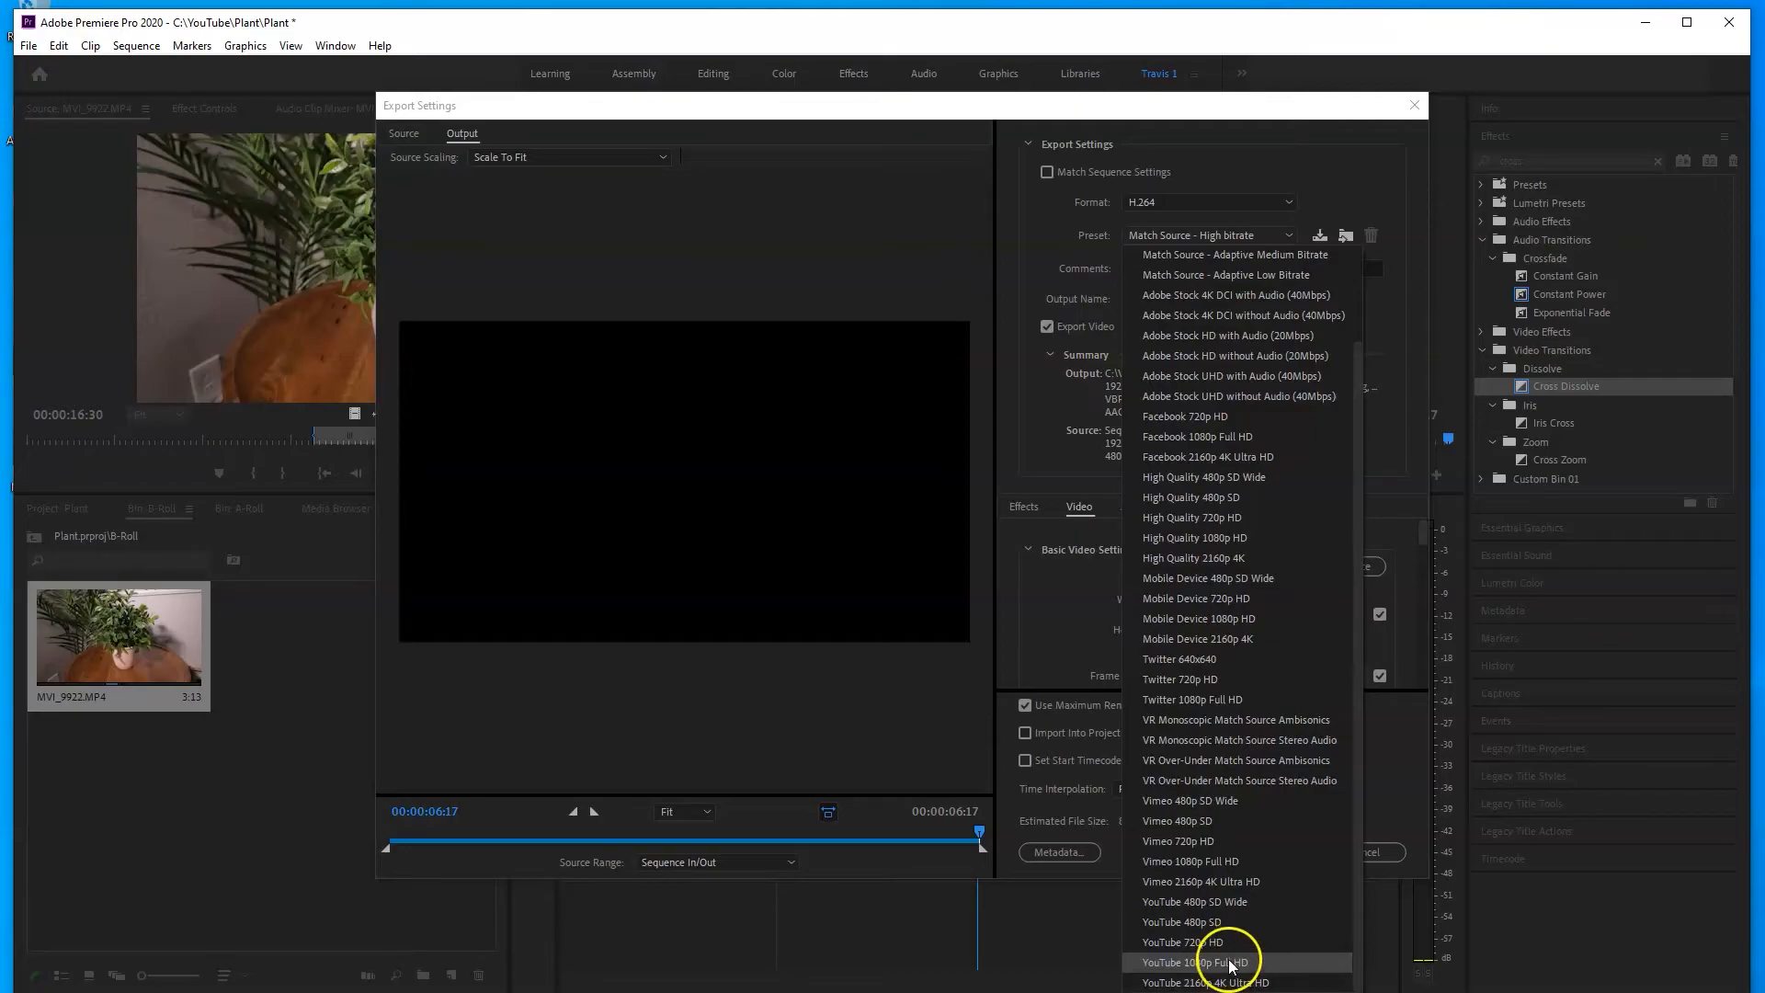
click(1232, 963)
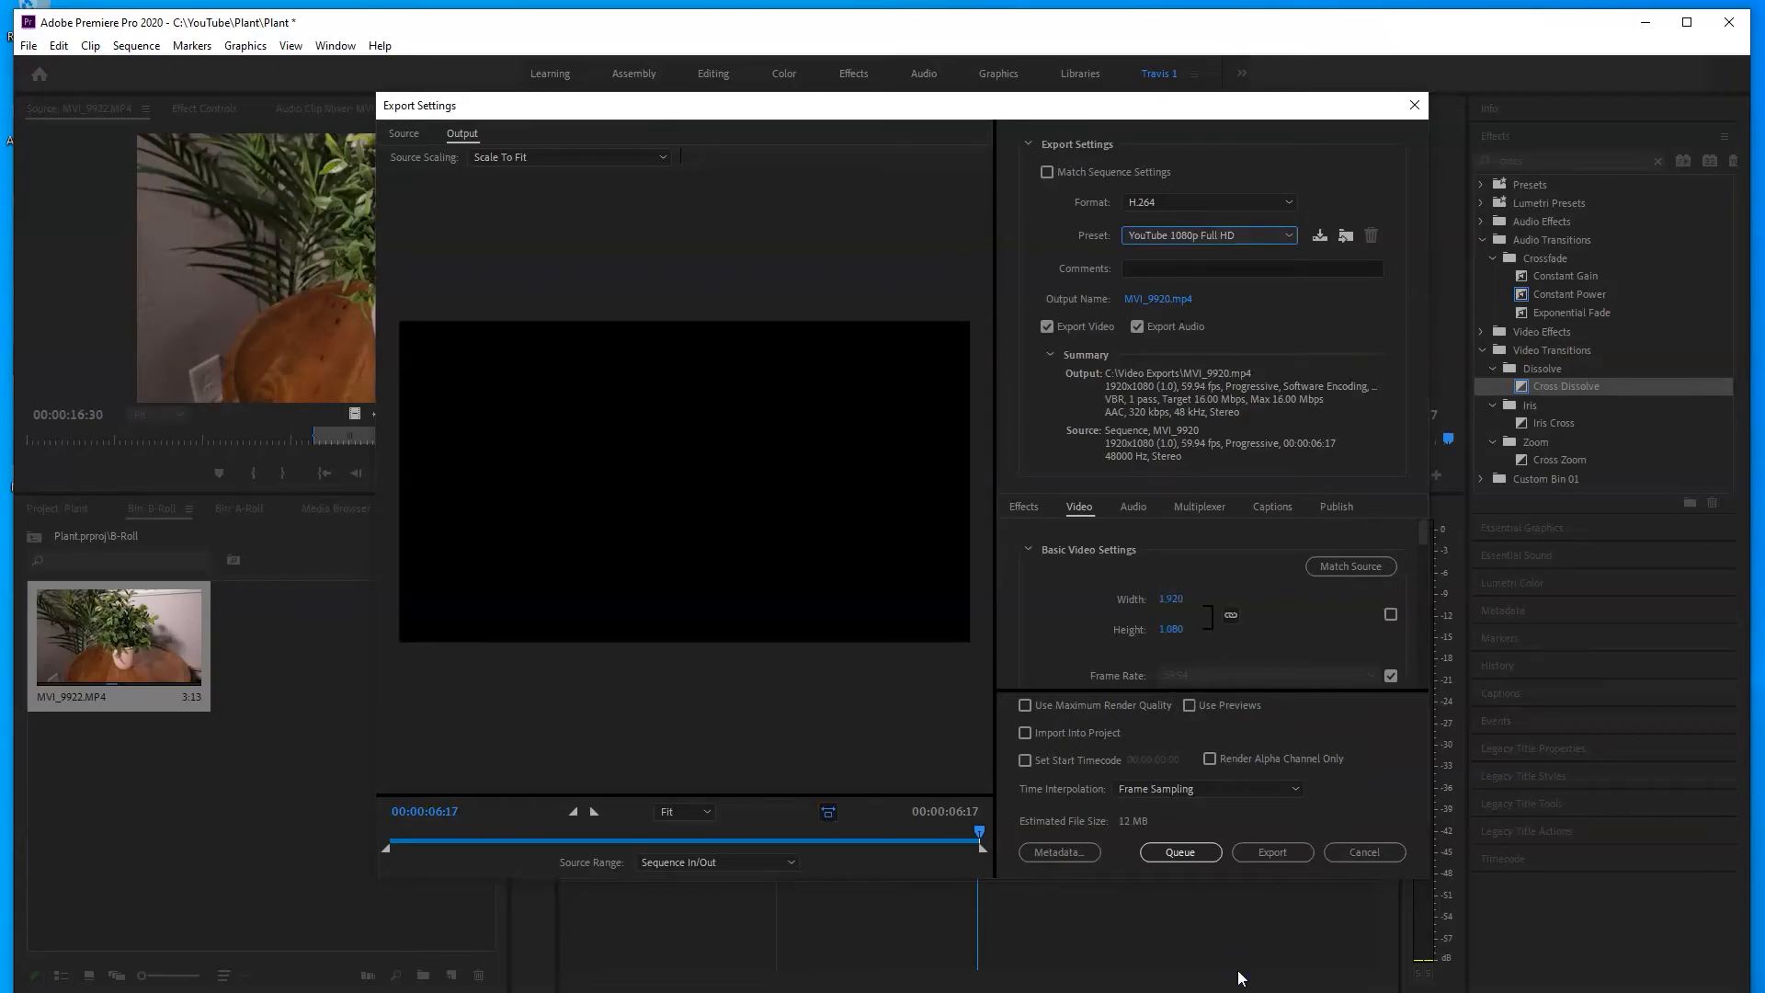
- Name the export file MyPlantVideo and save it in the Video Exports folder
click(1166, 299)
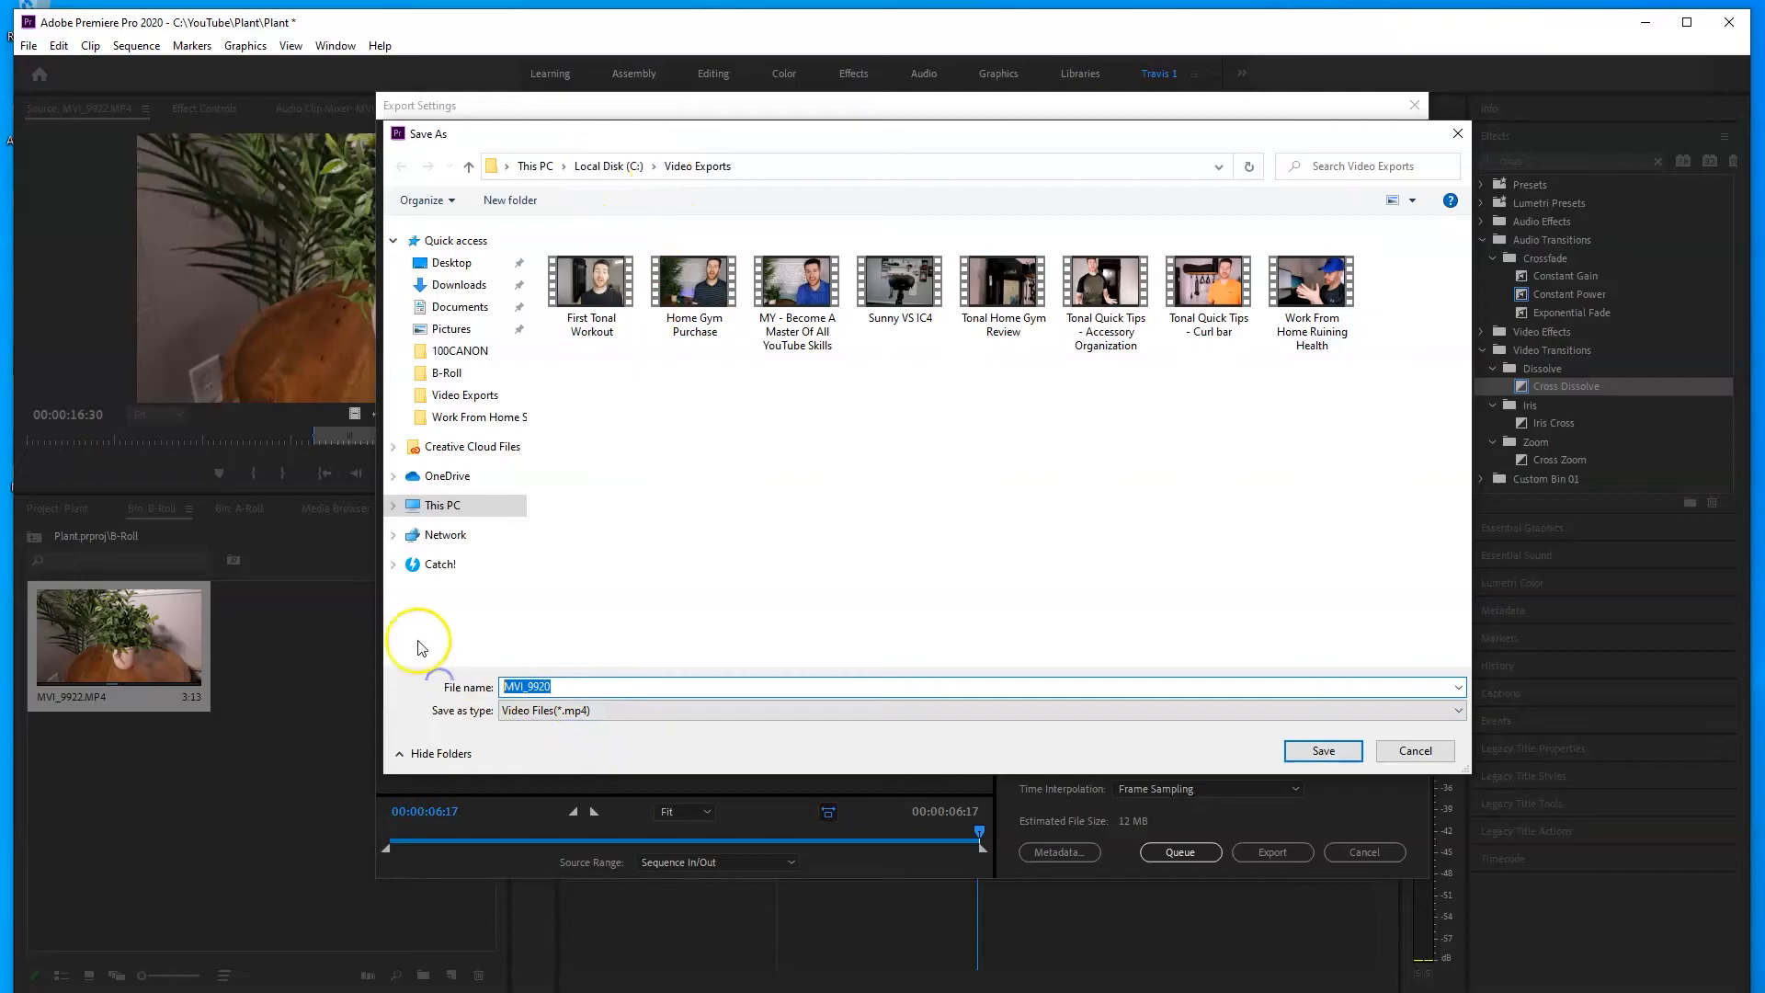
text(MyPlantVideo)
key(Return)
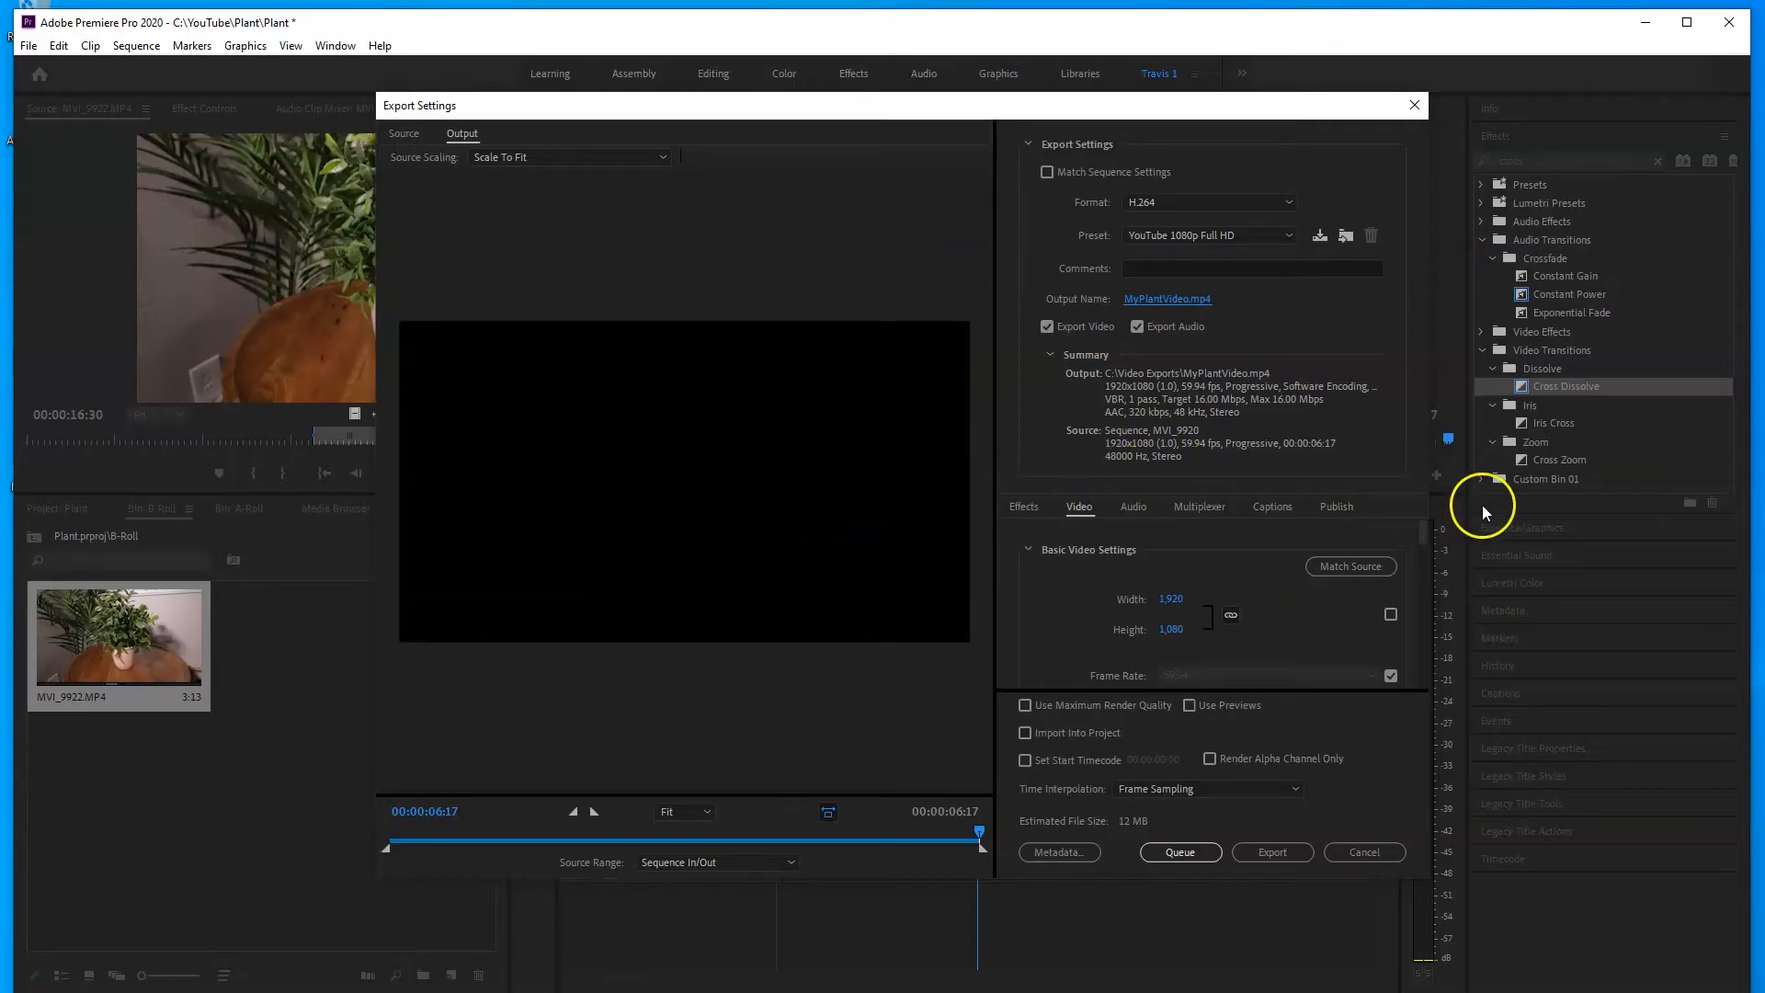
- Set the bitrate encoding to VBR, 2 pass and enable Use Maximum Render Quality
click(1426, 549)
drag(1429, 541, 1426, 650)
click(1273, 603)
click(1265, 661)
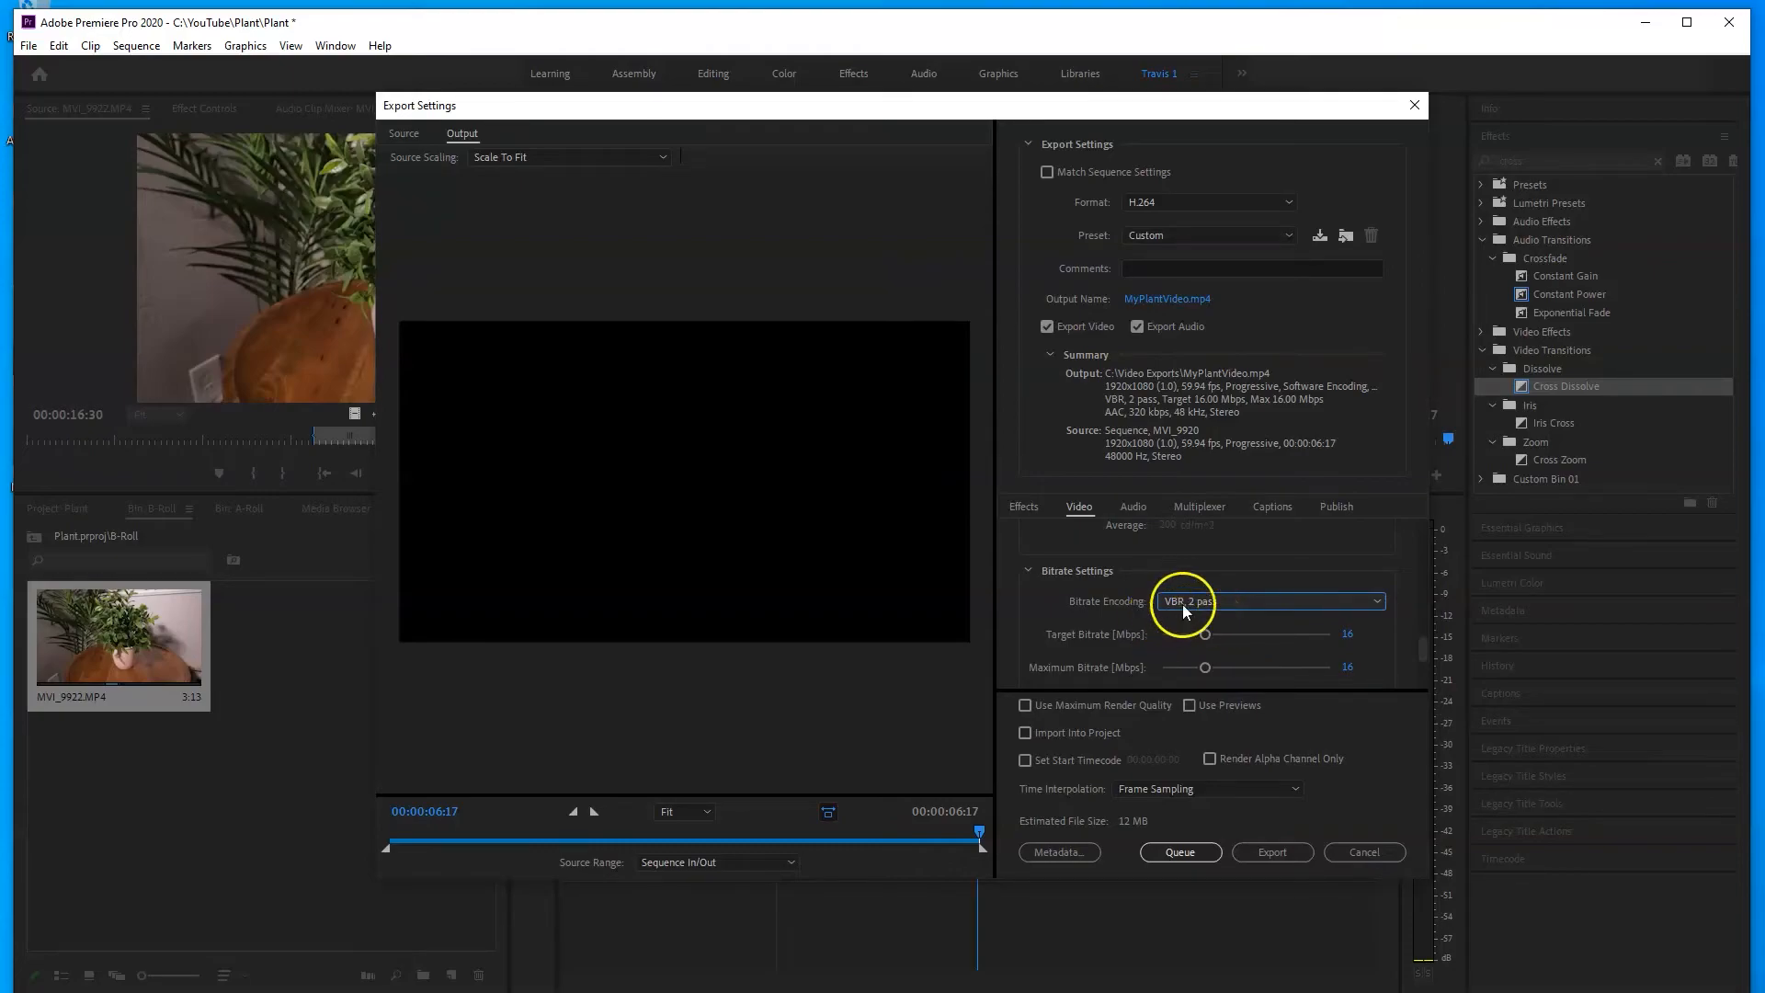
click(1045, 707)
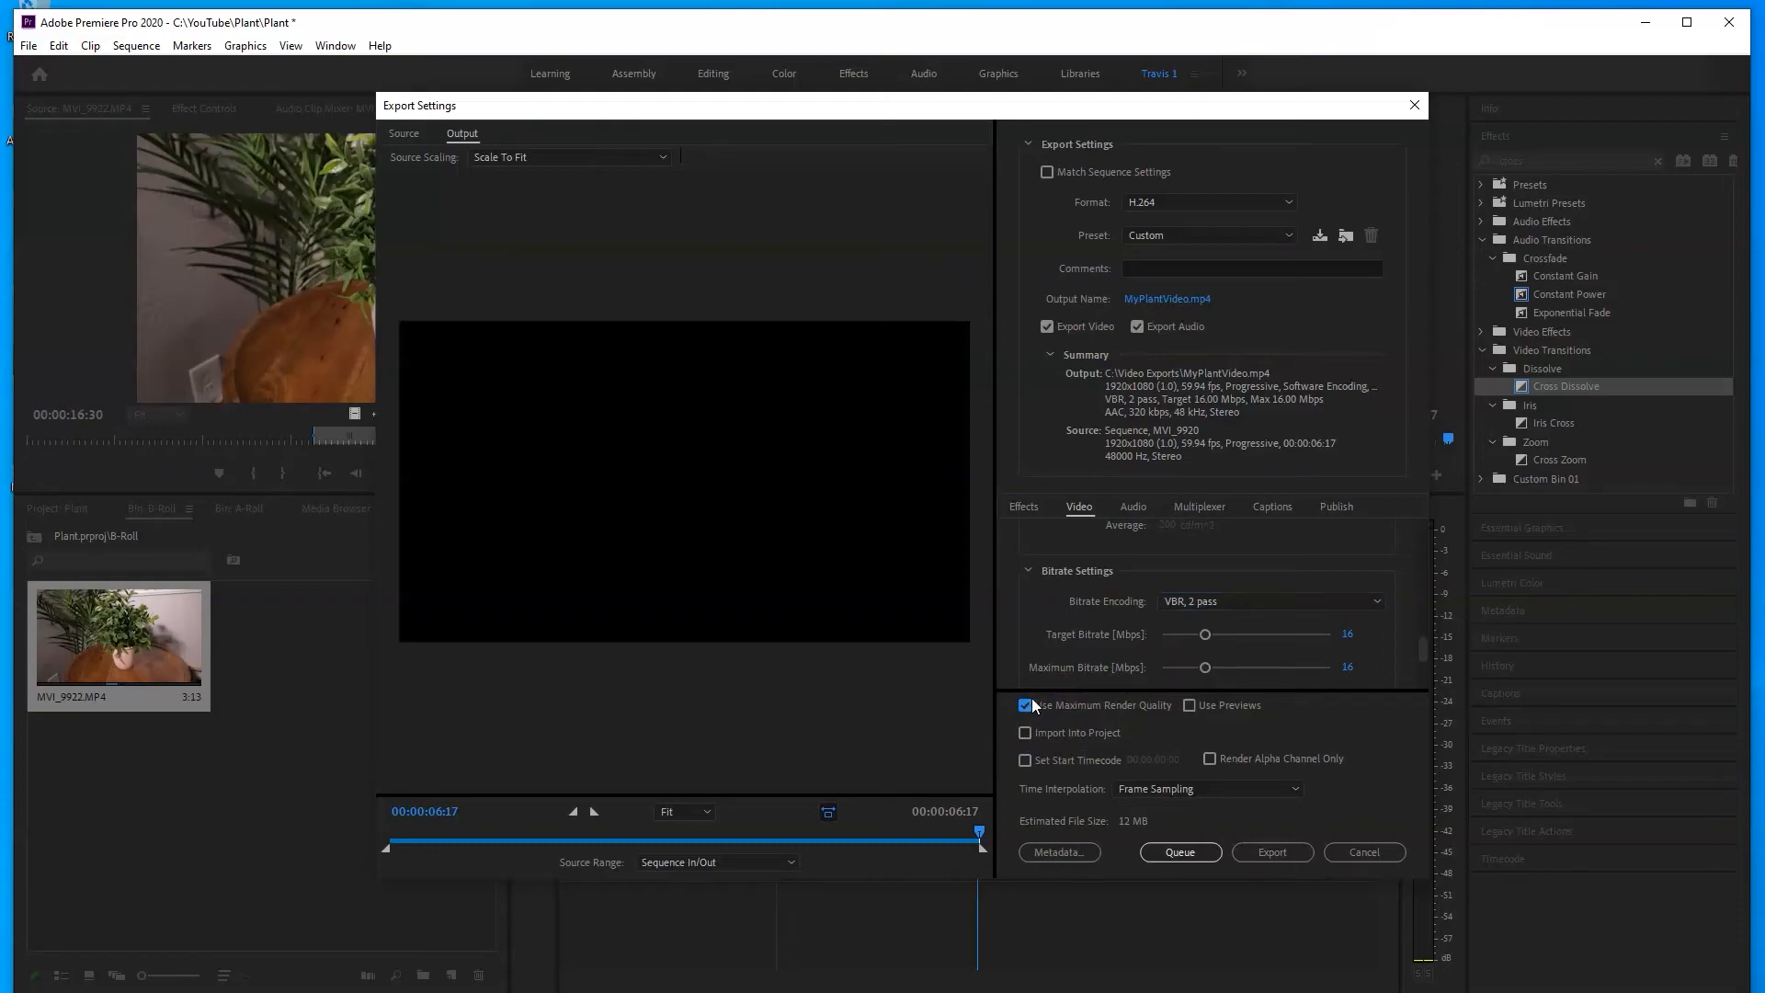
- Set the source range to Entire Sequence and export the video
click(681, 869)
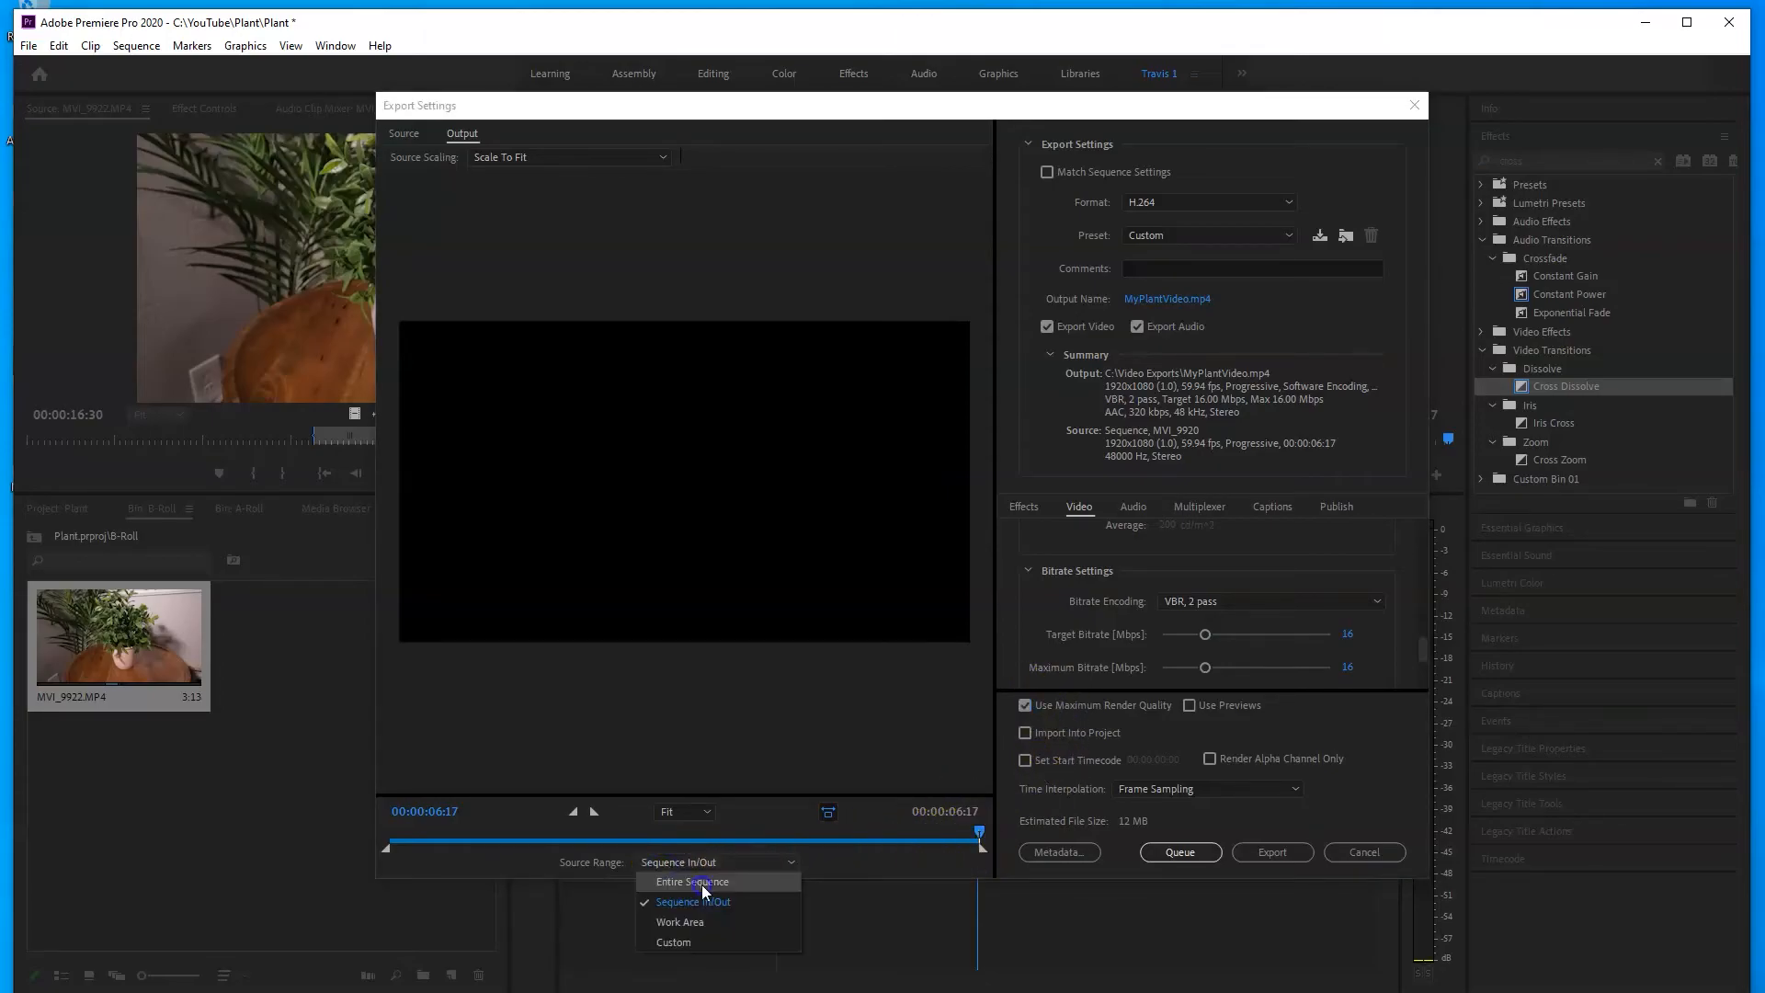
click(704, 884)
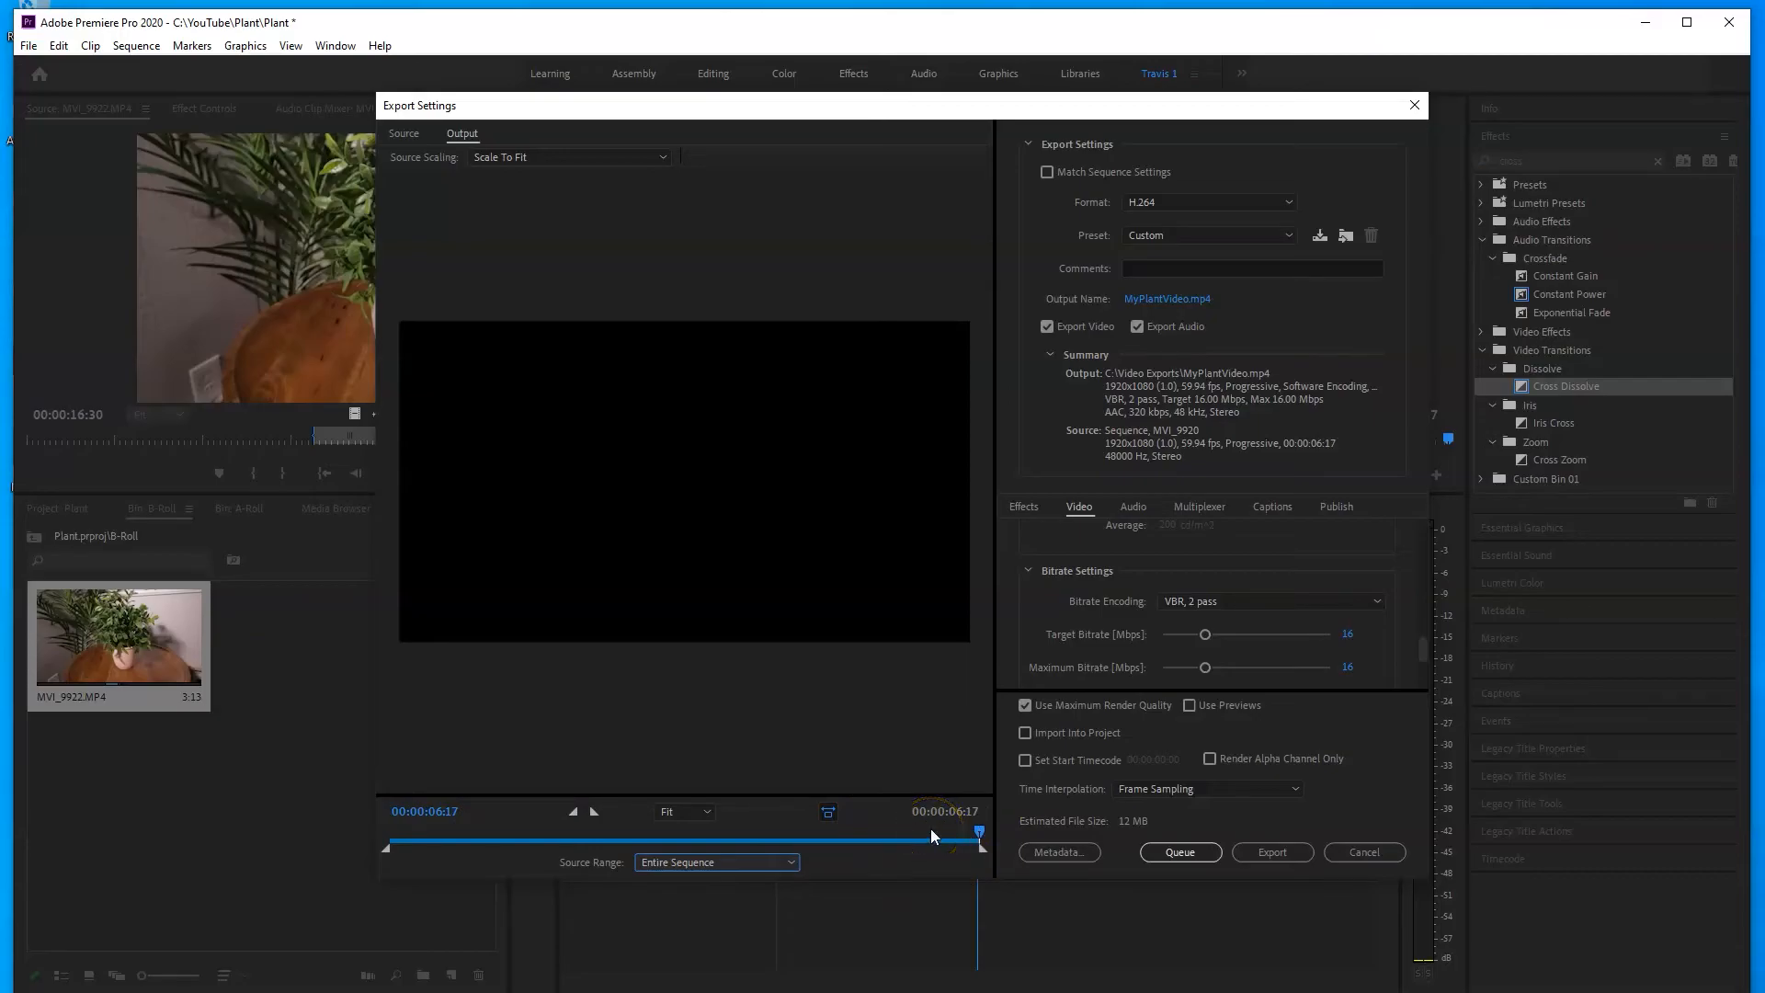
click(1278, 847)
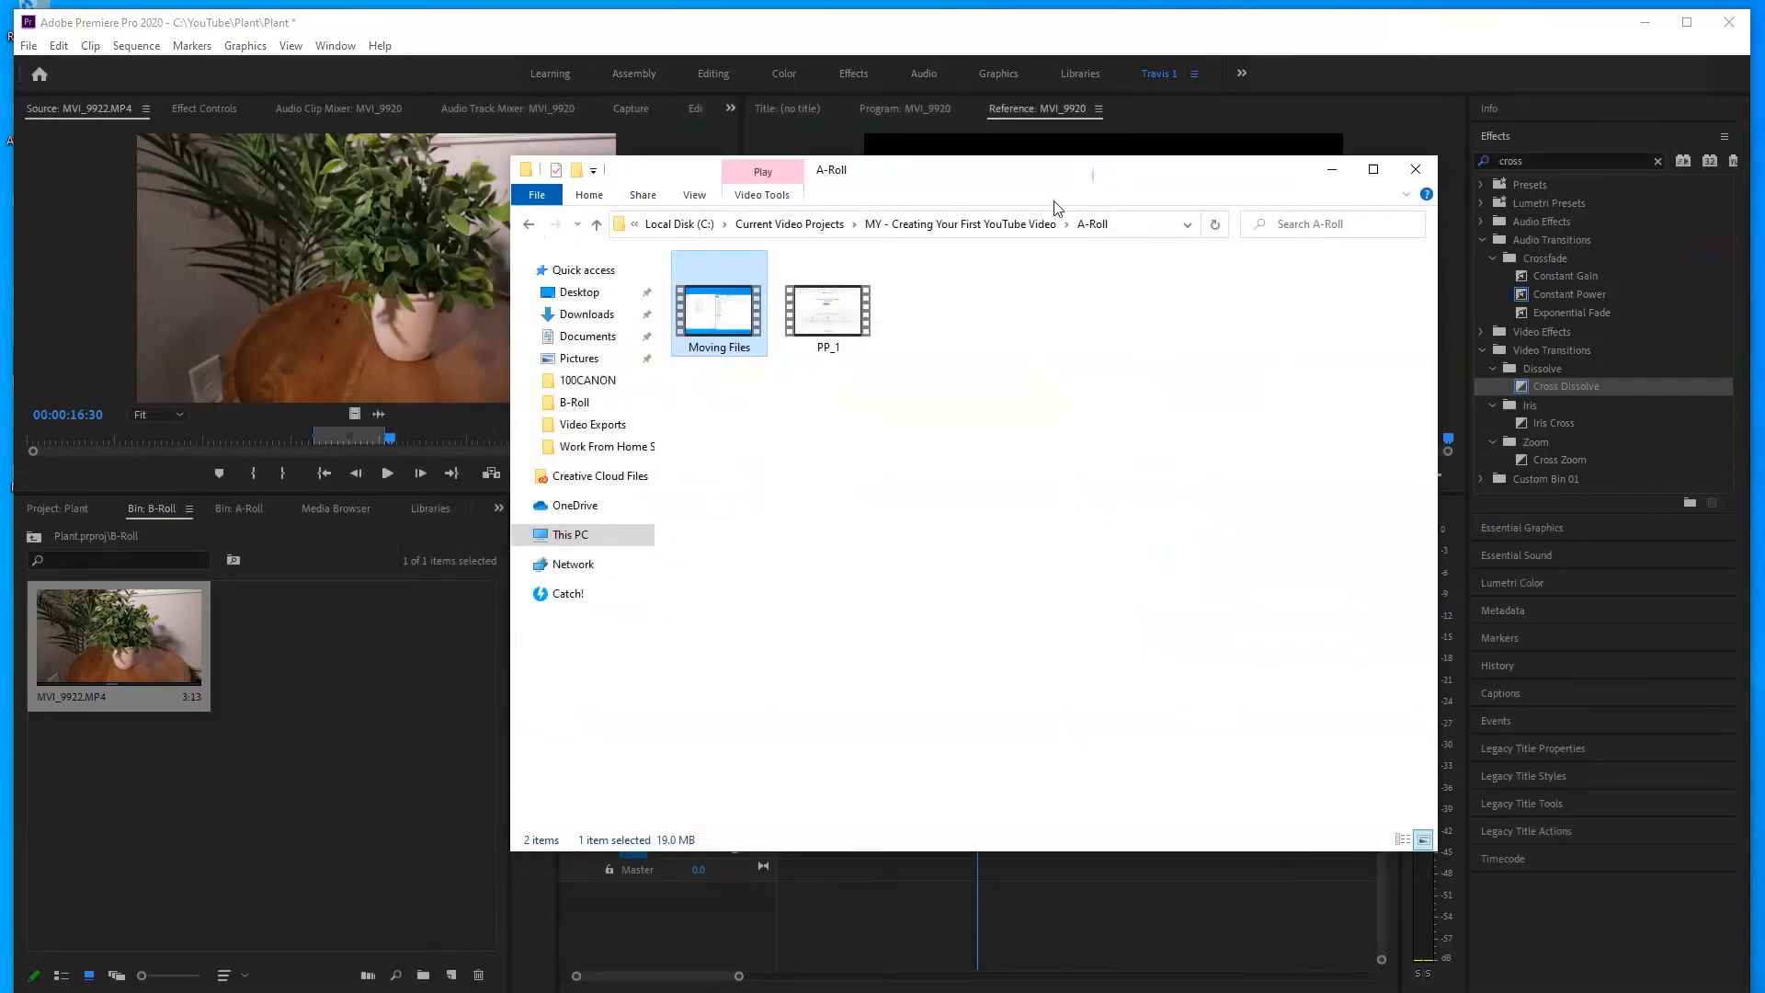
- Switch to File Explorer, open the Video Exports folder on drive C and play the exported MyPlantVideo
click(689, 224)
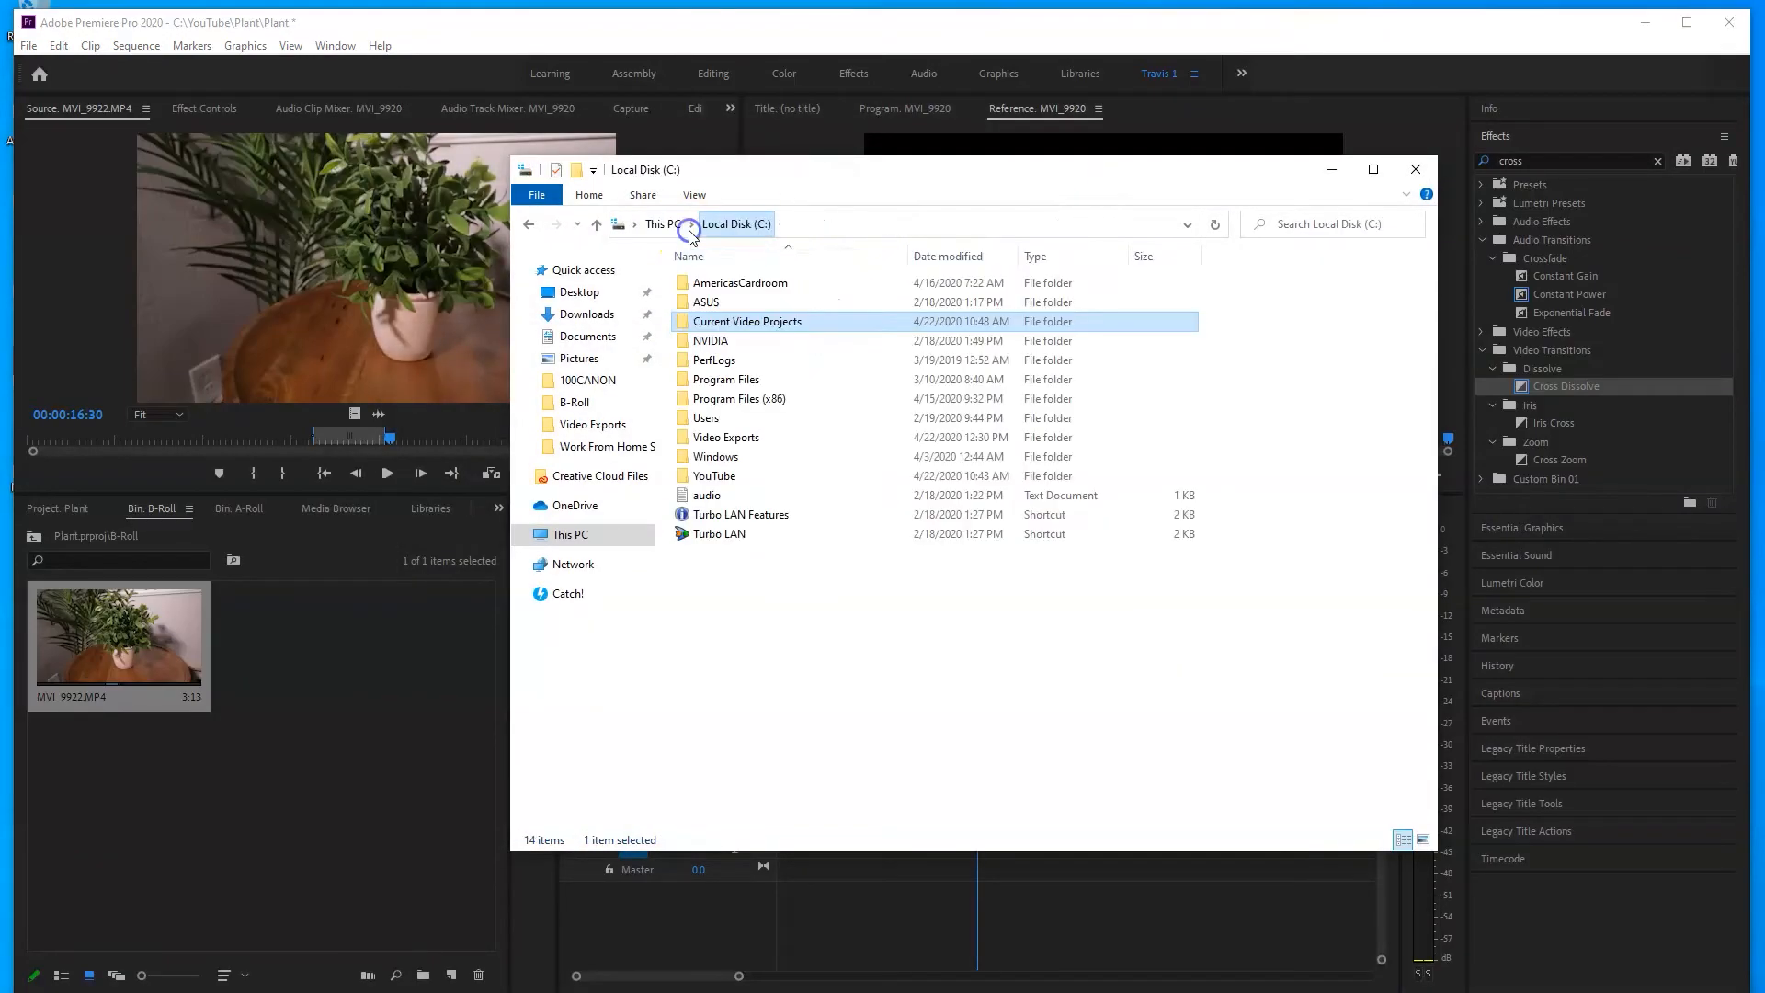
double_click(774, 438)
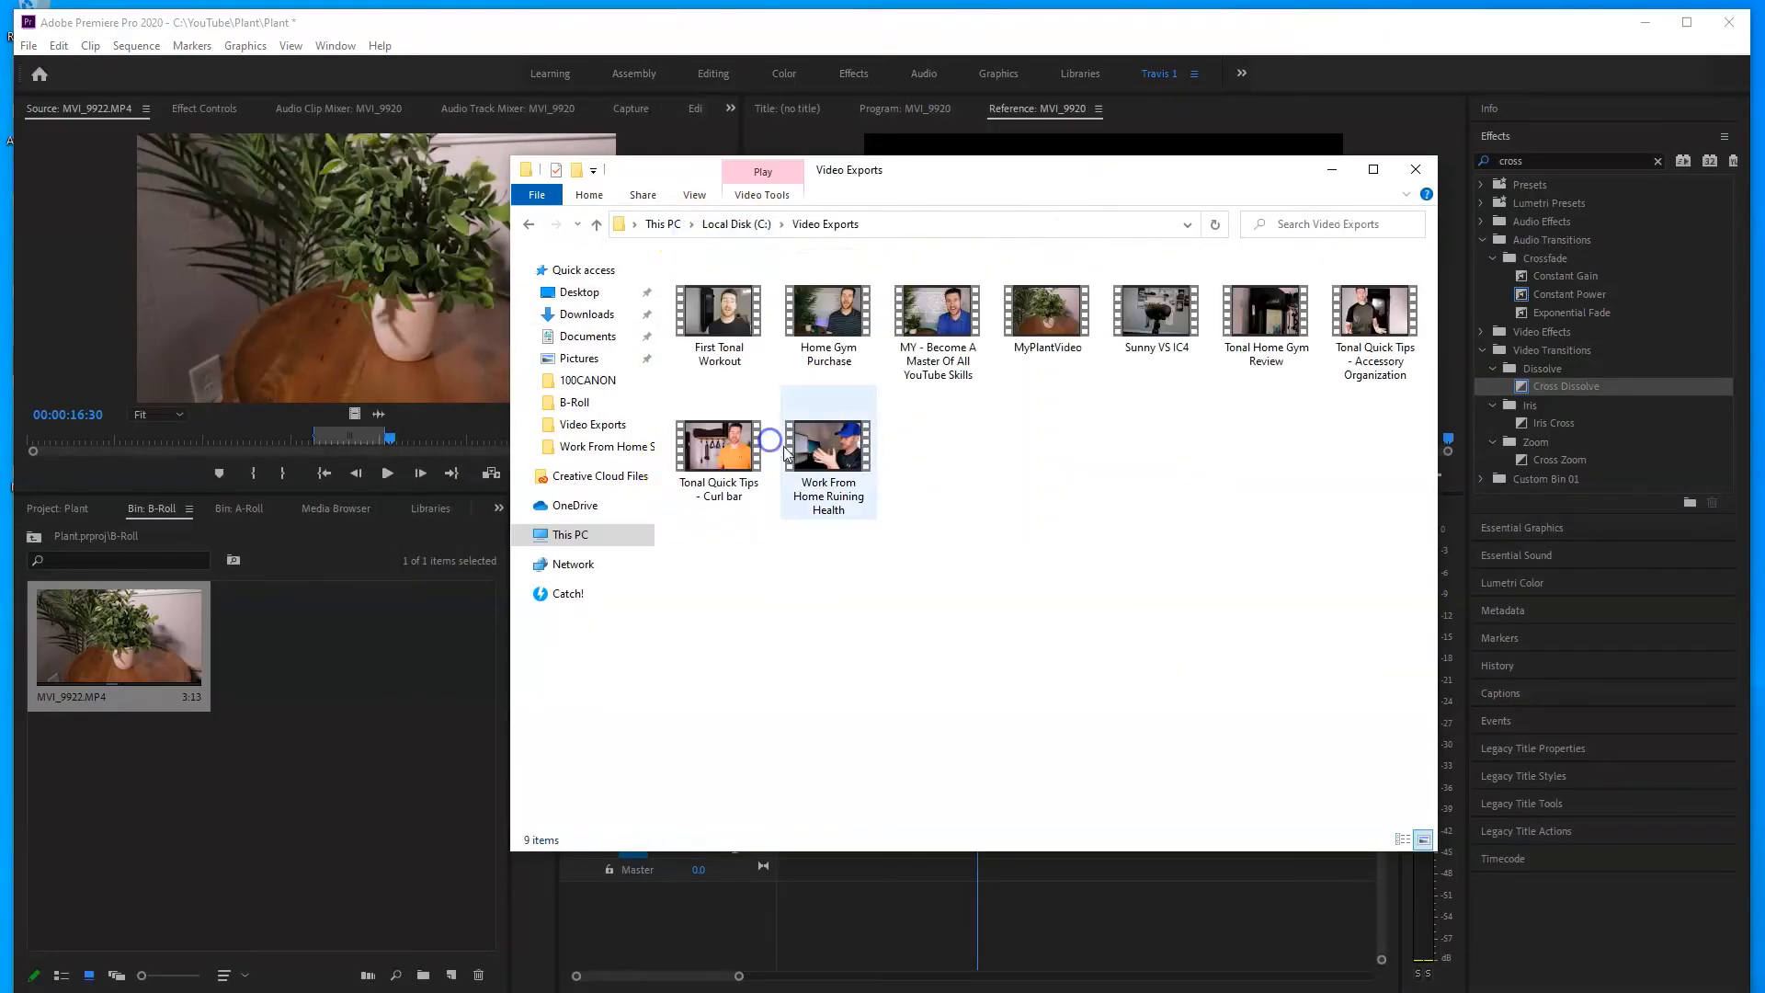
click(1058, 333)
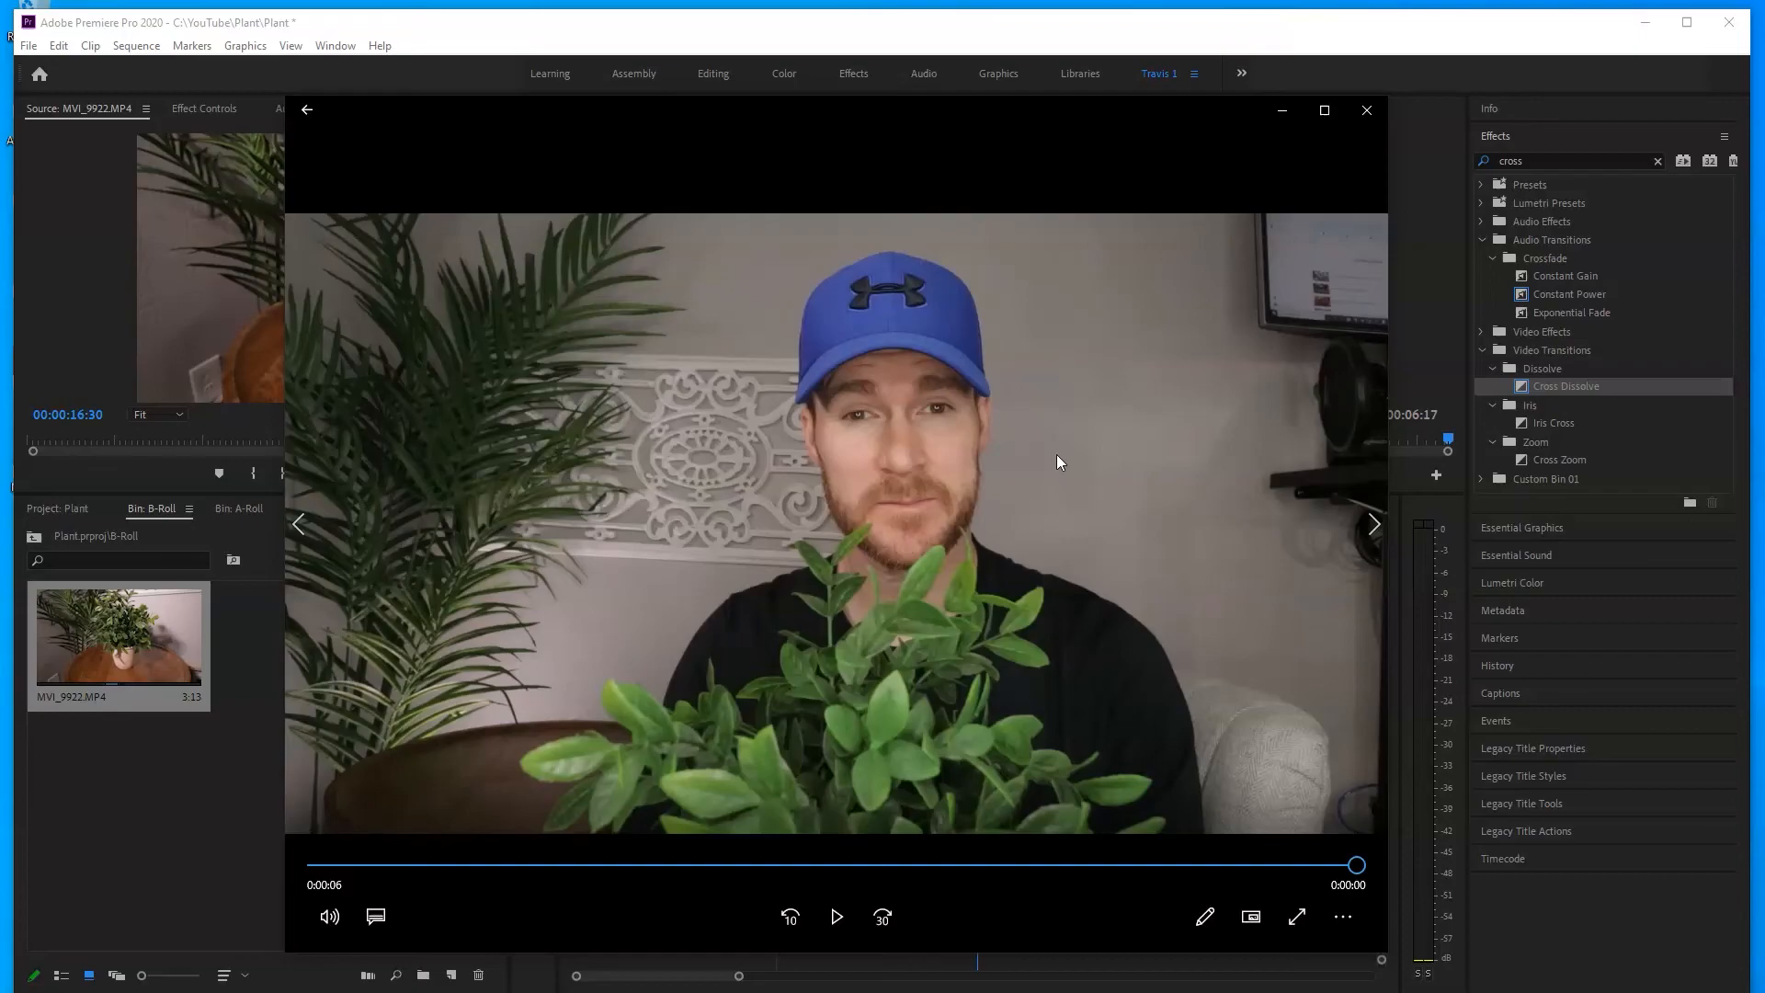
click(832, 917)
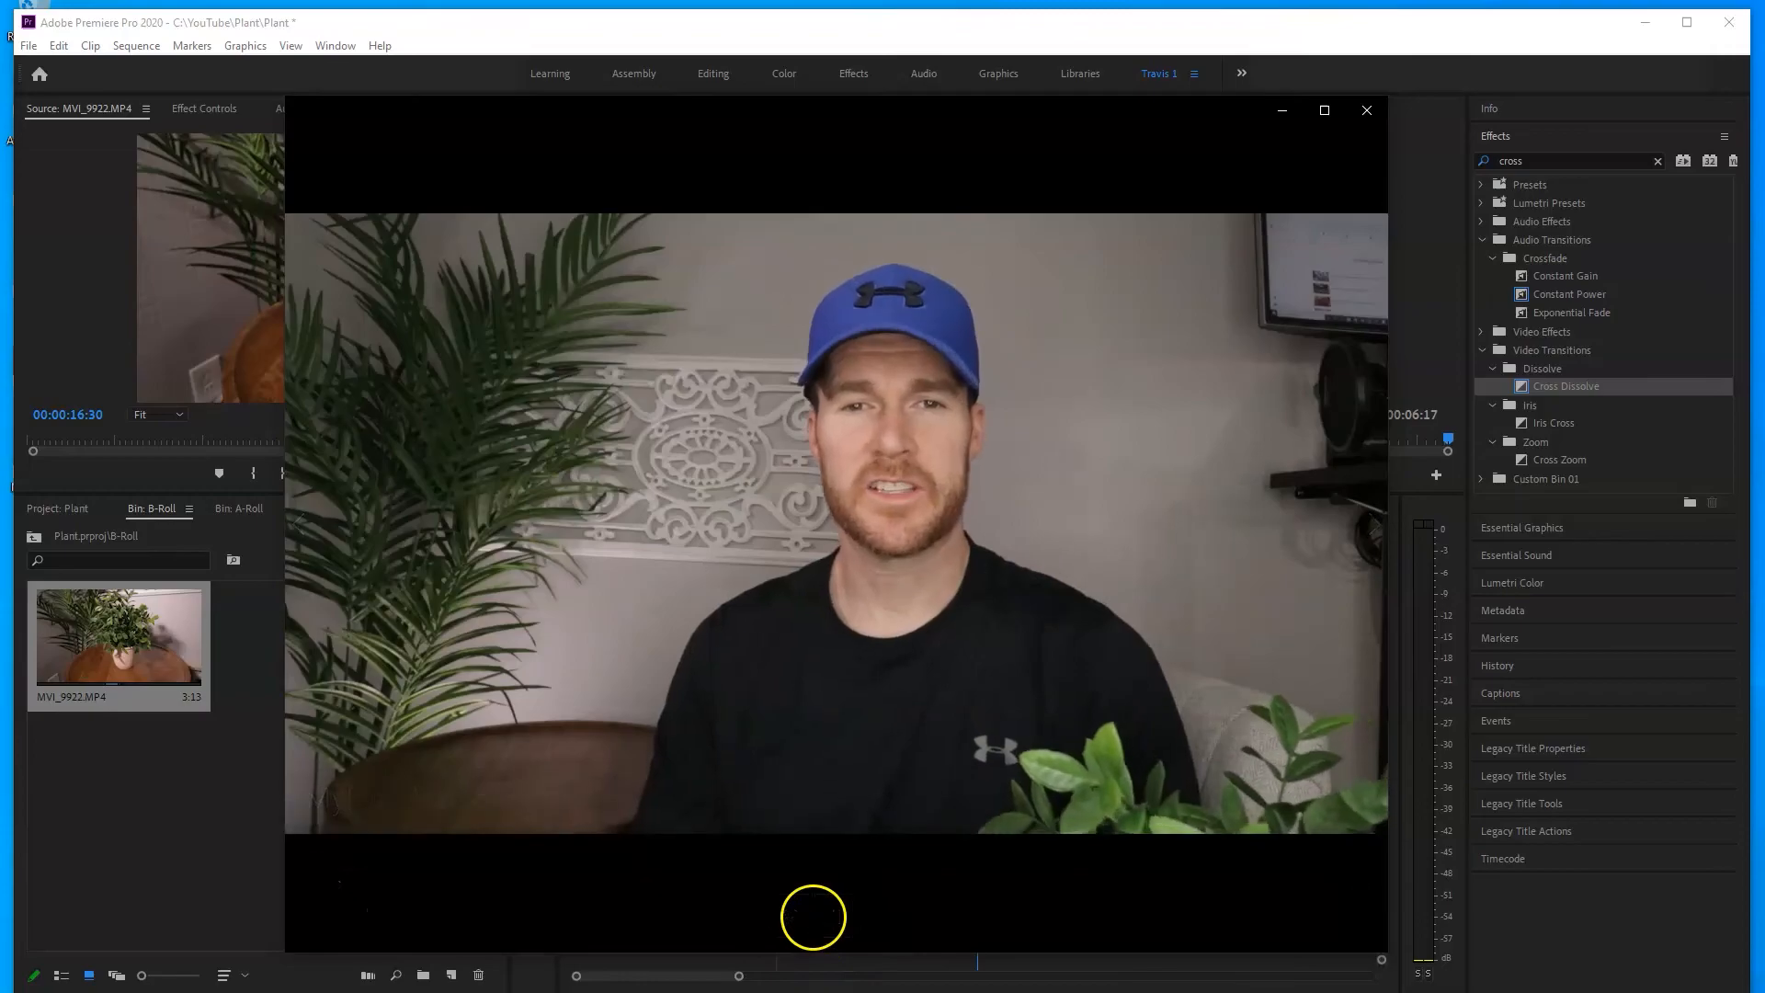